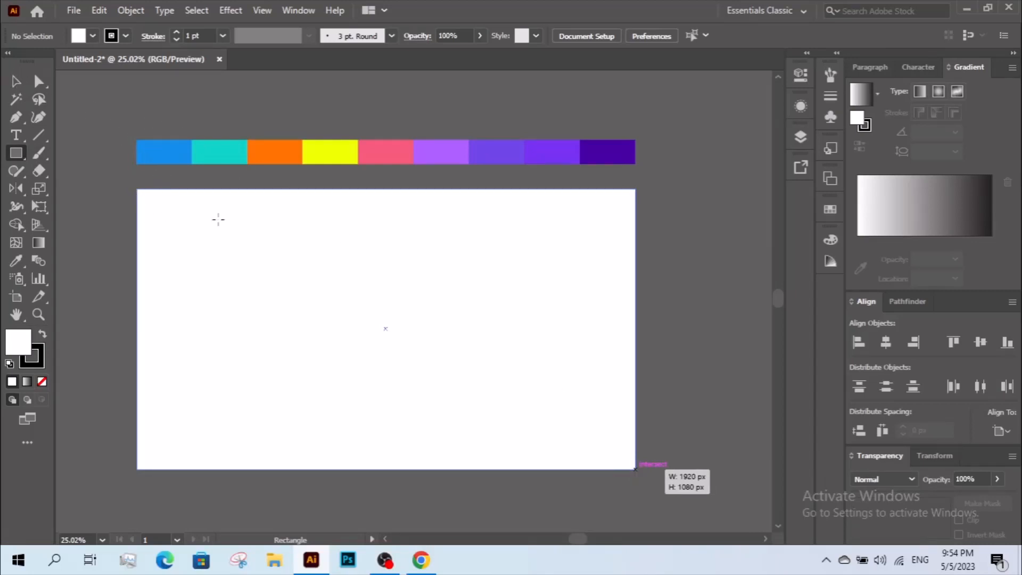
# Draw a 1920 × 1080 px rectangle covering the whole artboard and set its fill to None.
pyautogui.moveTo(637, 467); pyautogui.dragTo(636, 468)
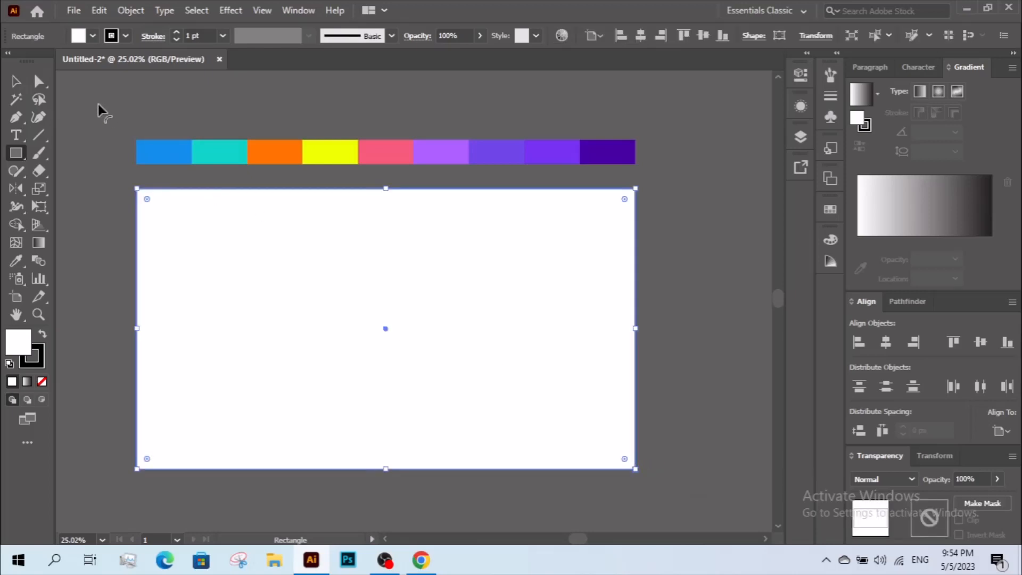
pyautogui.click(16, 80)
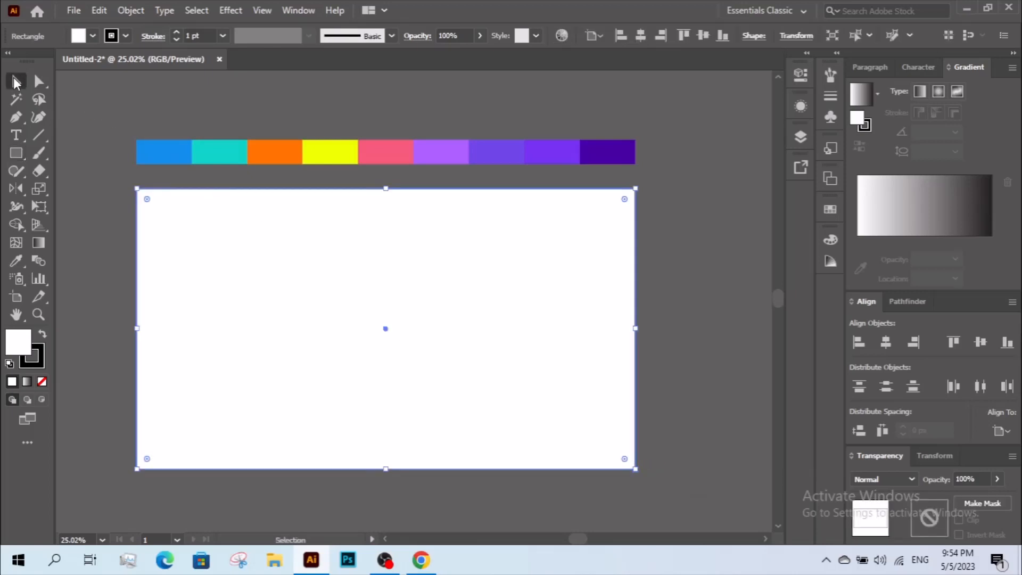
pyautogui.click(105, 200)
pyautogui.moveTo(107, 239); pyautogui.dragTo(126, 237)
pyautogui.click(158, 212)
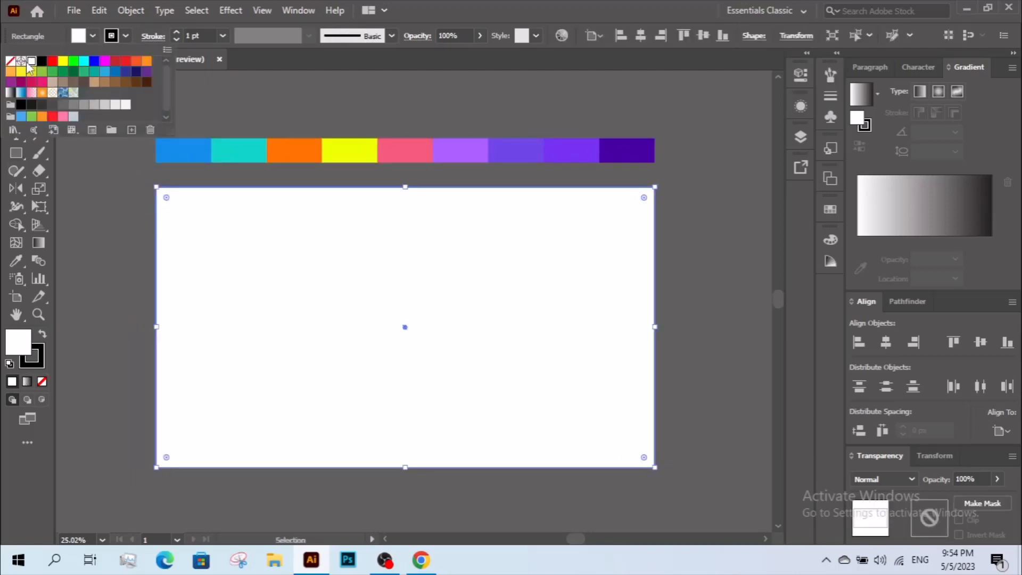
pyautogui.click(11, 61)
pyautogui.click(126, 222)
pyautogui.moveTo(137, 223); pyautogui.dragTo(124, 212)
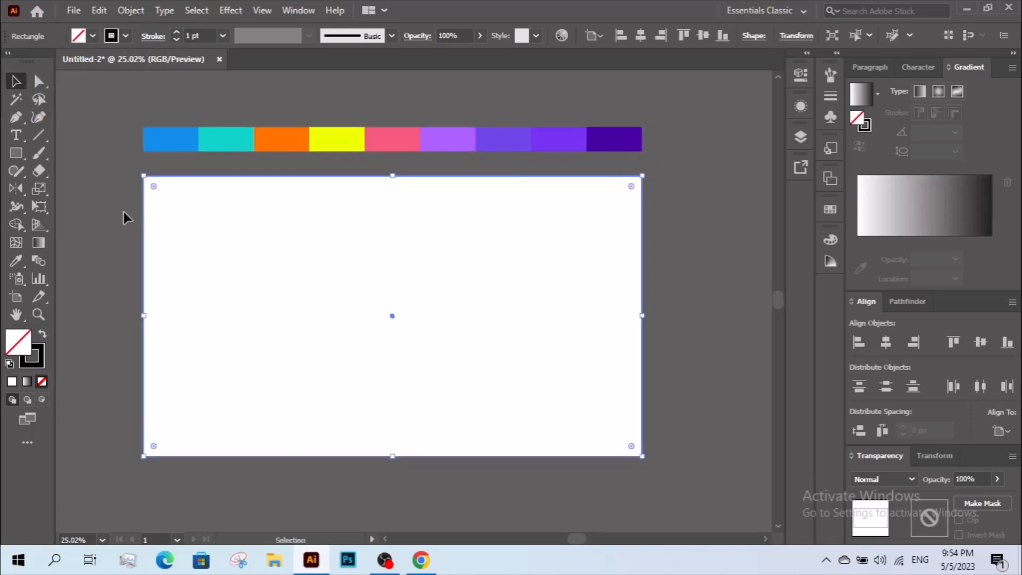
# Draw a large circle outward from the artboard's center, extending above and below the artboard.
pyautogui.press('z')
pyautogui.keyDown('alt'); pyautogui.click(234, 206); pyautogui.keyUp('alt')
pyautogui.moveTo(264, 235); pyautogui.dragTo(110, 148)
pyautogui.press('v')
pyautogui.click(156, 223)
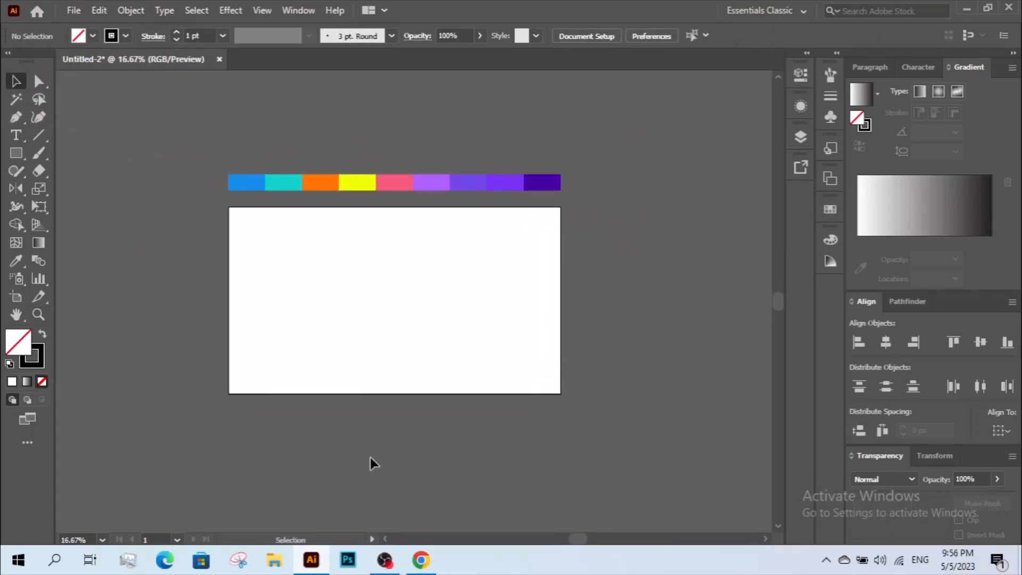
pyautogui.moveTo(18, 153); pyautogui.dragTo(80, 188)
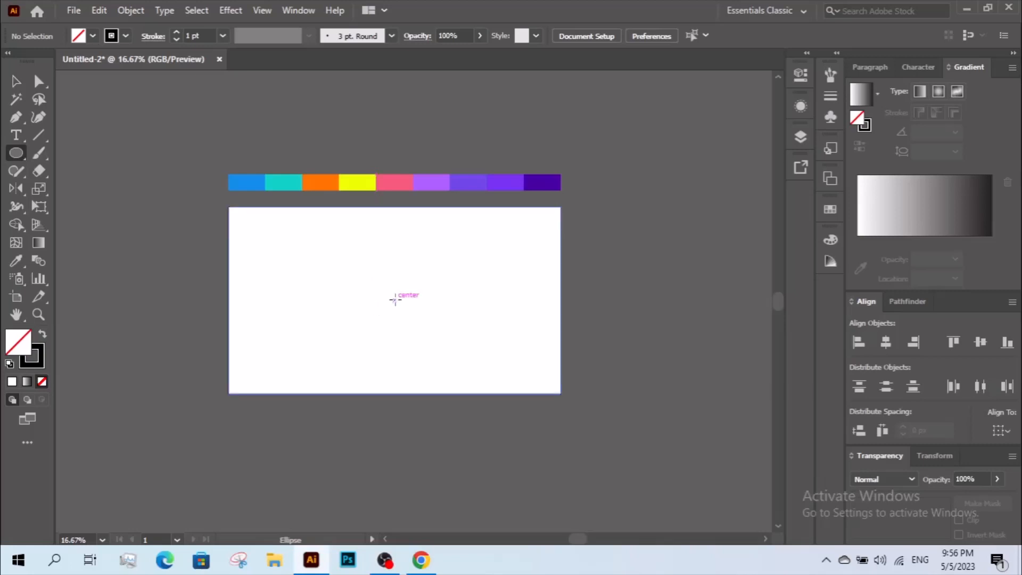
pyautogui.moveTo(394, 299); pyautogui.dragTo(529, 290)
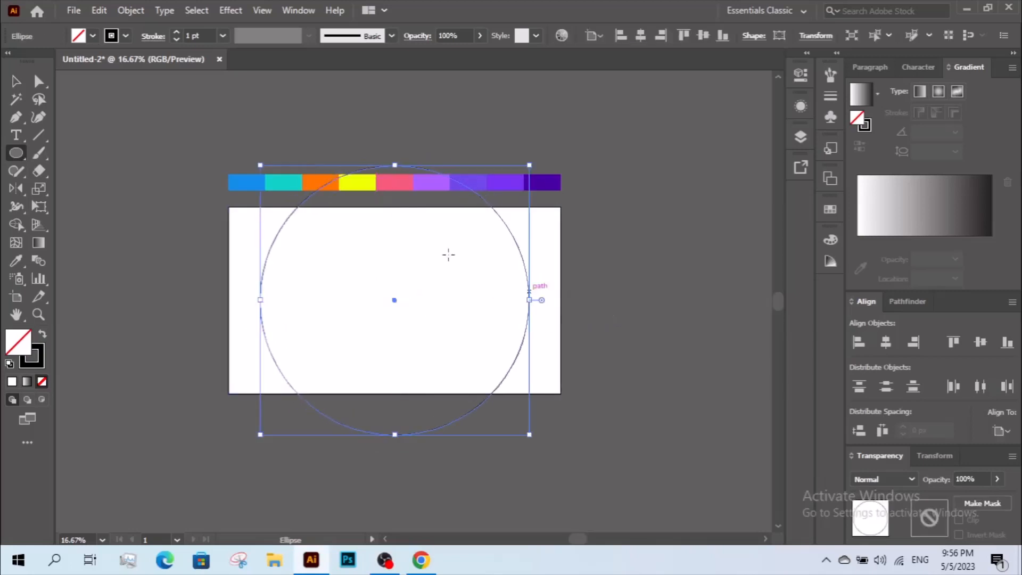
# Duplicate the circle in place and scale the copy down about its center to form a smaller concentric circle.
pyautogui.click(15, 81)
pyautogui.click(99, 12)
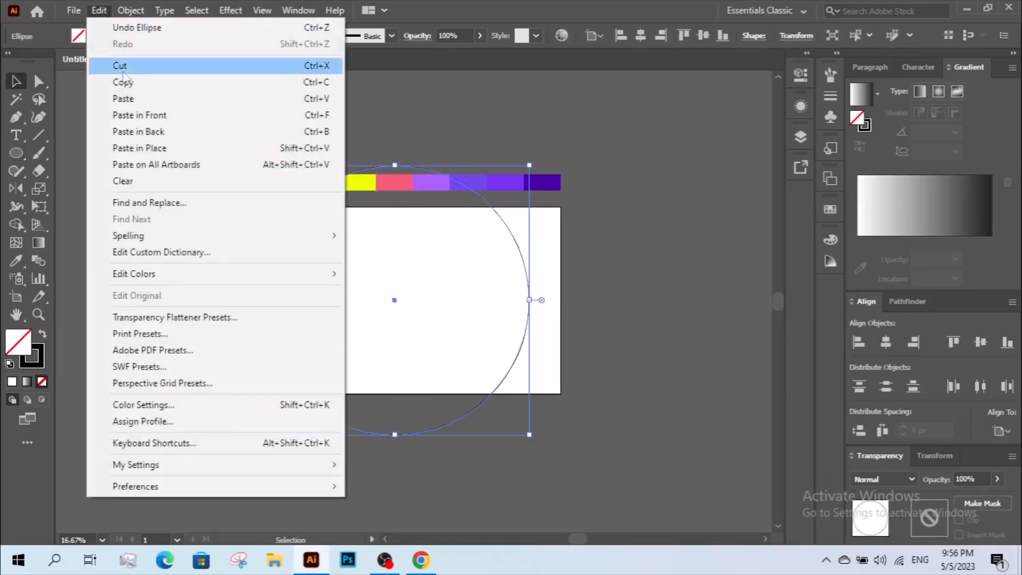
pyautogui.click(123, 82)
pyautogui.click(99, 11)
pyautogui.click(172, 150)
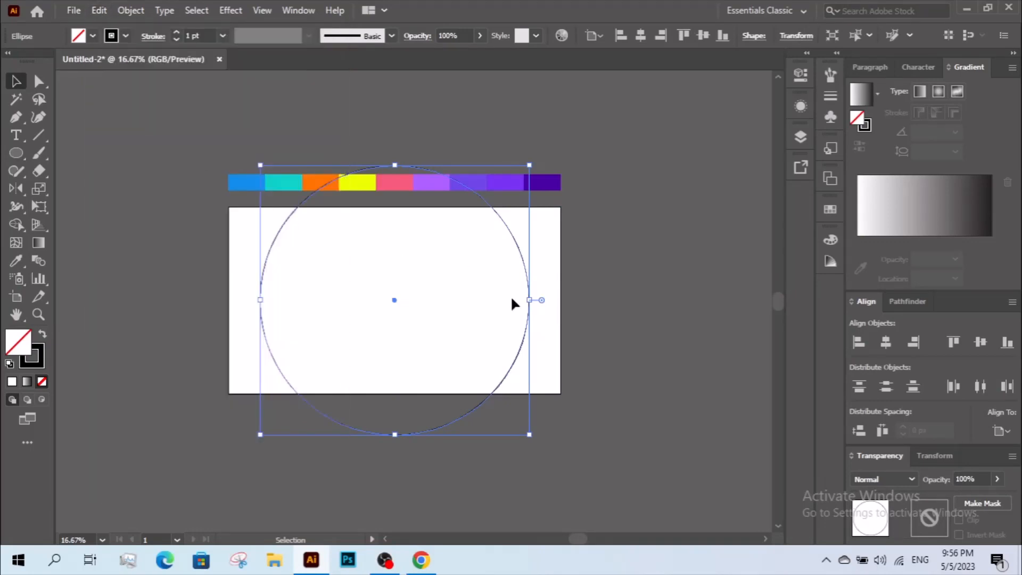
pyautogui.moveTo(531, 300); pyautogui.dragTo(495, 300)
pyautogui.click(609, 297)
pyautogui.scroll(-1, 607, 287)
pyautogui.hscroll(-1, 606, 282)
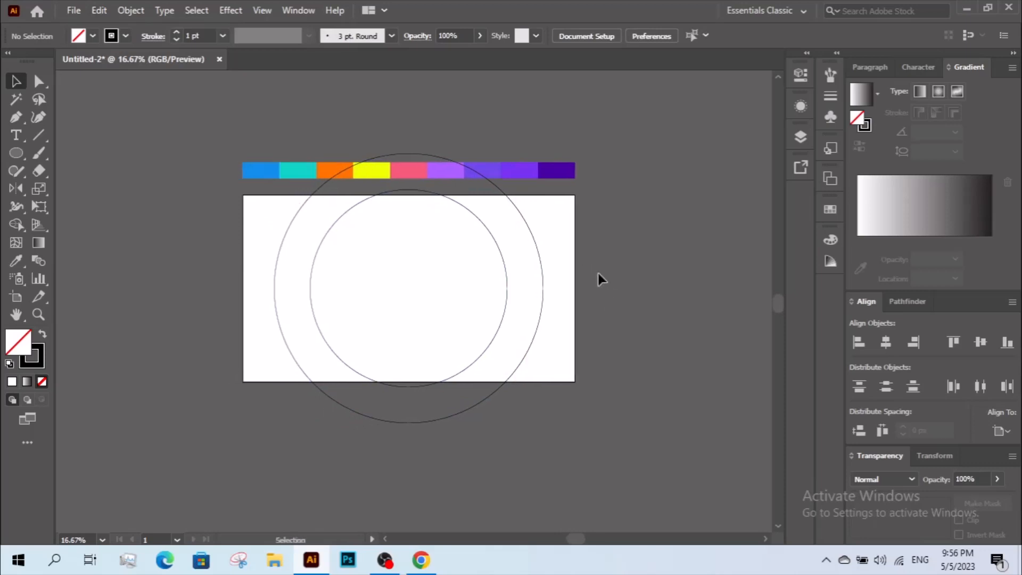
# Draw a guide rectangle from the inner circle's right edge to the artboard's right edge and center it vertically on the artboard.
pyautogui.moveTo(16, 153); pyautogui.dragTo(85, 154)
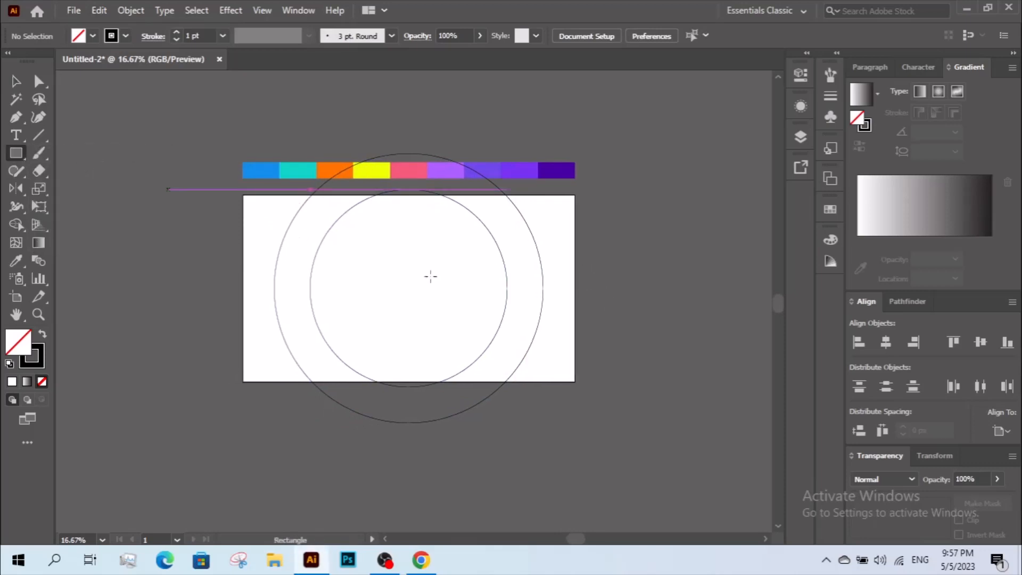
pyautogui.moveTo(507, 288); pyautogui.dragTo(575, 268)
pyautogui.press('v')
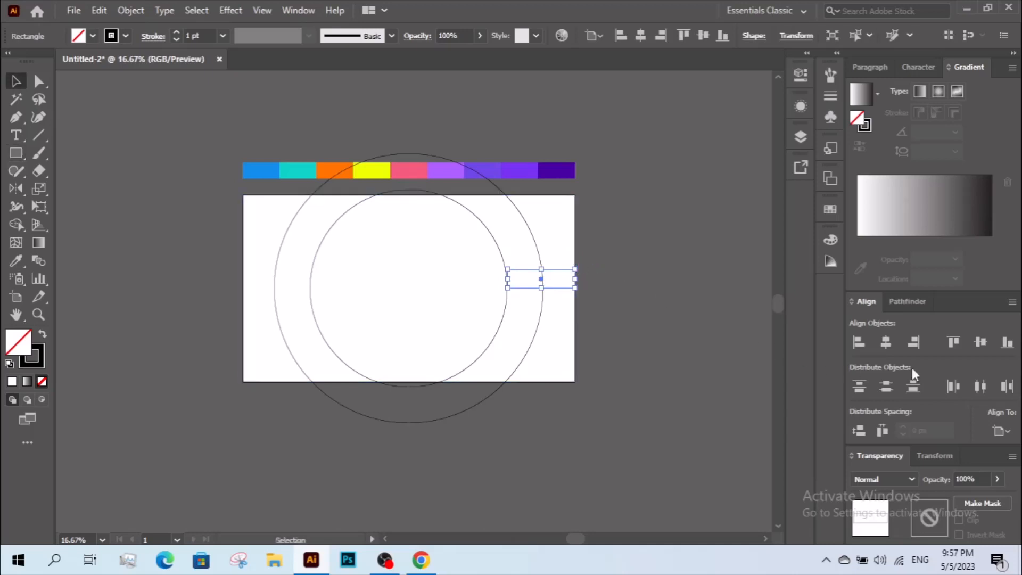
pyautogui.click(979, 341)
# Scale the outer circle about its center until its edge meets the guide rectangle's center, and delete the guide rectangle.
pyautogui.press('z')
pyautogui.moveTo(477, 257); pyautogui.dragTo(599, 322)
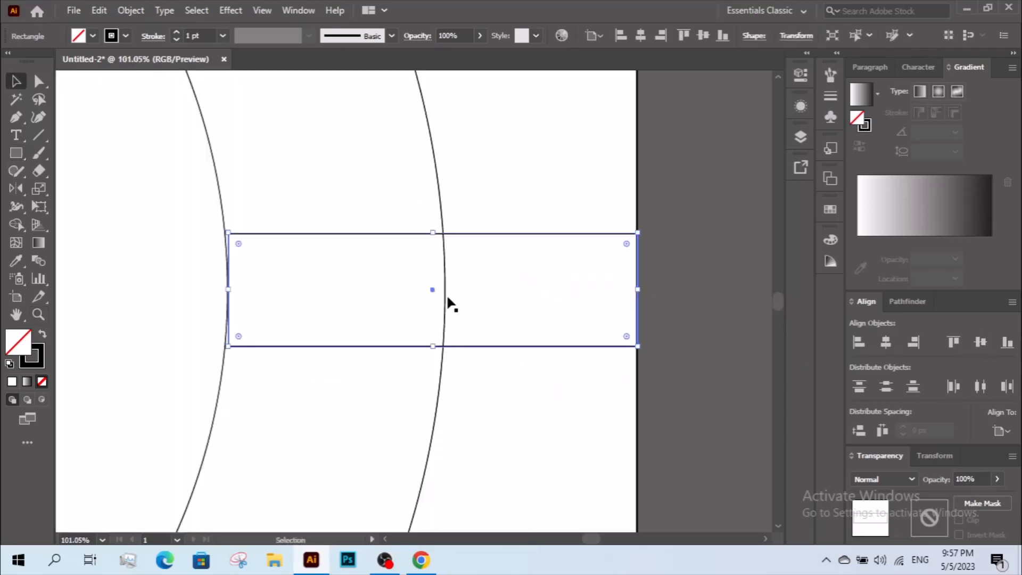
pyautogui.click(446, 301)
pyautogui.moveTo(449, 290); pyautogui.dragTo(432, 292)
pyautogui.hotkey('ctrl', '-')
pyautogui.hotkey('ctrl', '-')
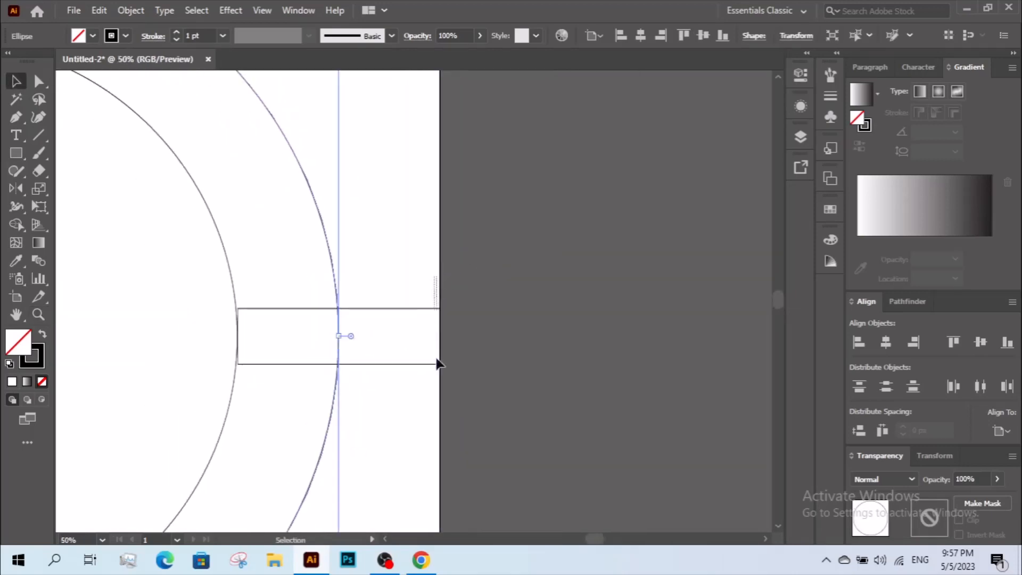
pyautogui.click(437, 364)
pyautogui.press('Delete')
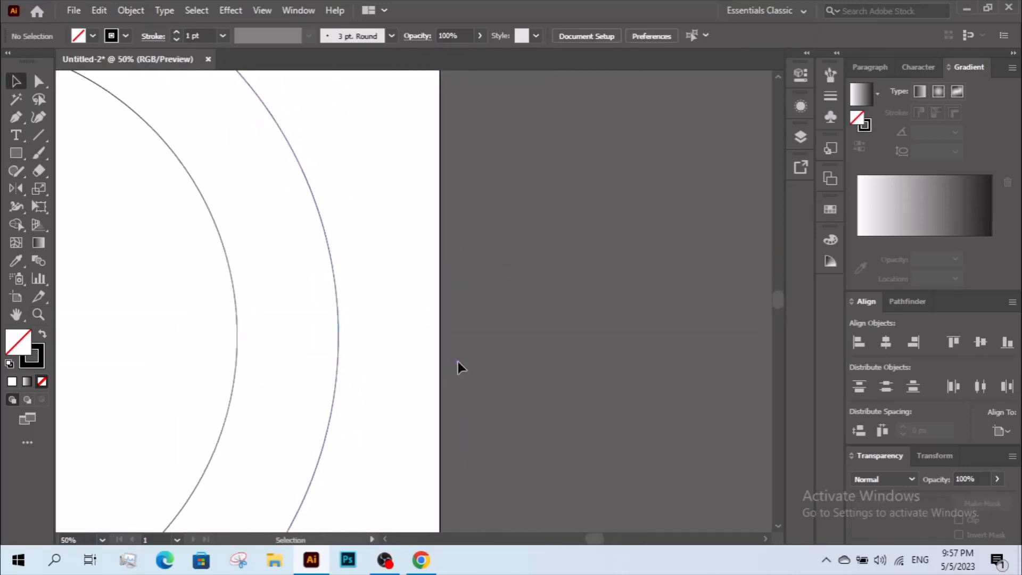
# Select the artboard rectangle and both circles and divide them into separate regions with Shape Builder.
pyautogui.press('z')
pyautogui.keyDown('alt'); pyautogui.click(452, 354); pyautogui.keyUp('alt')
pyautogui.hotkey('ctrl', '0')
pyautogui.press('v')
pyautogui.moveTo(704, 258); pyautogui.dragTo(409, 428)
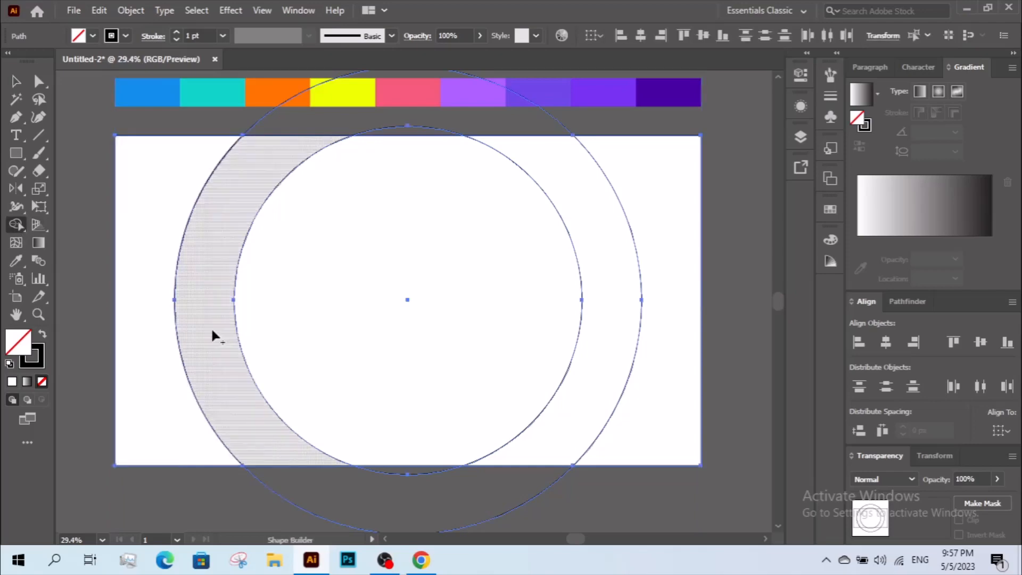
pyautogui.click(341, 327)
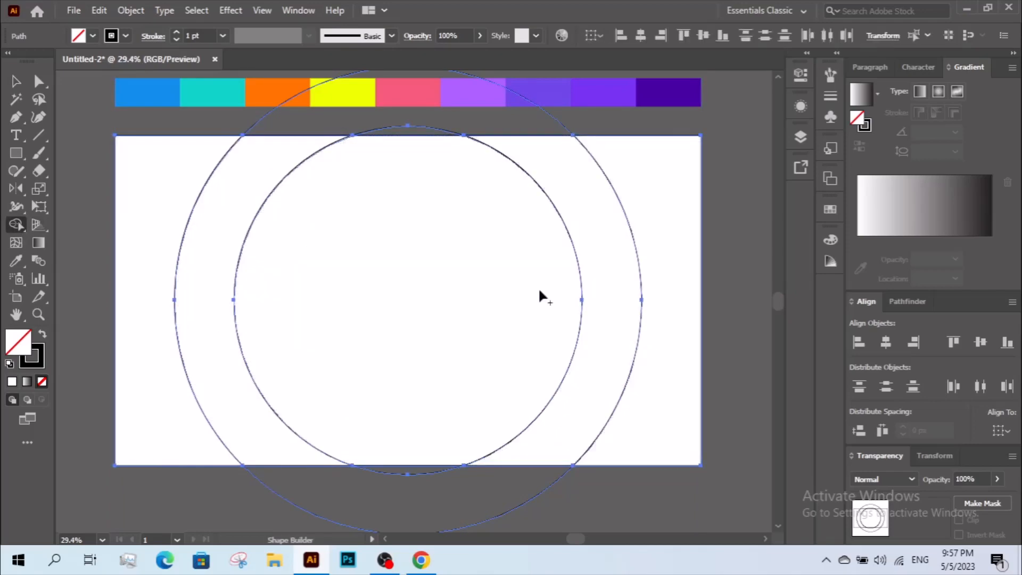
pyautogui.click(16, 81)
# Swap fill and stroke on the divided shapes and delete the circle segments lying outside the artboard.
pyautogui.click(41, 335)
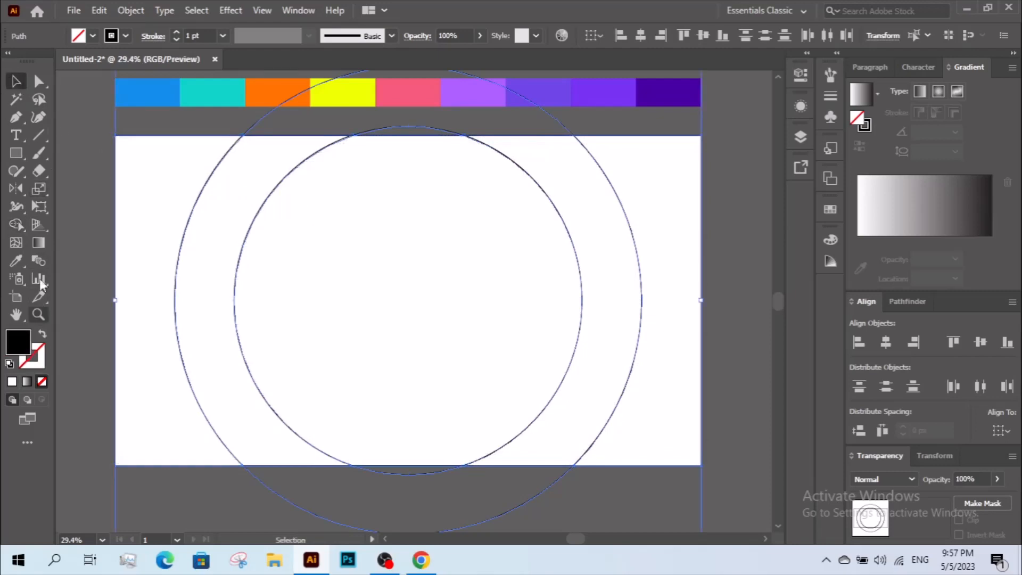
pyautogui.click(38, 81)
pyautogui.keyDown('shift'); pyautogui.click(207, 272); pyautogui.keyUp('shift')
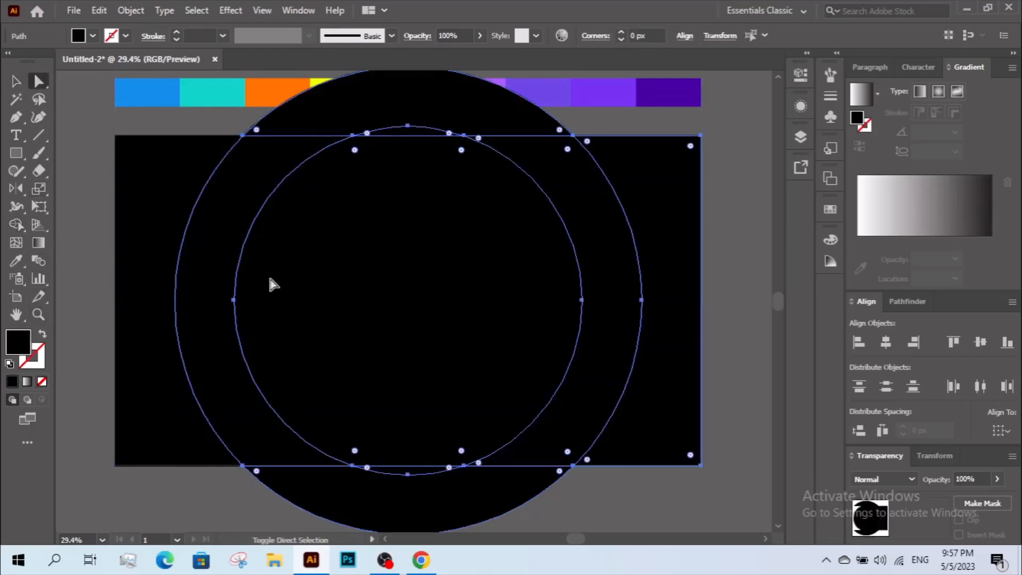
pyautogui.keyDown('shift'); pyautogui.click(303, 281); pyautogui.keyUp('shift')
pyautogui.keyDown('shift'); pyautogui.click(600, 290); pyautogui.keyUp('shift')
pyautogui.keyDown('shift'); pyautogui.click(667, 296); pyautogui.keyUp('shift')
pyautogui.keyDown('shift'); pyautogui.click(615, 268); pyautogui.keyUp('shift')
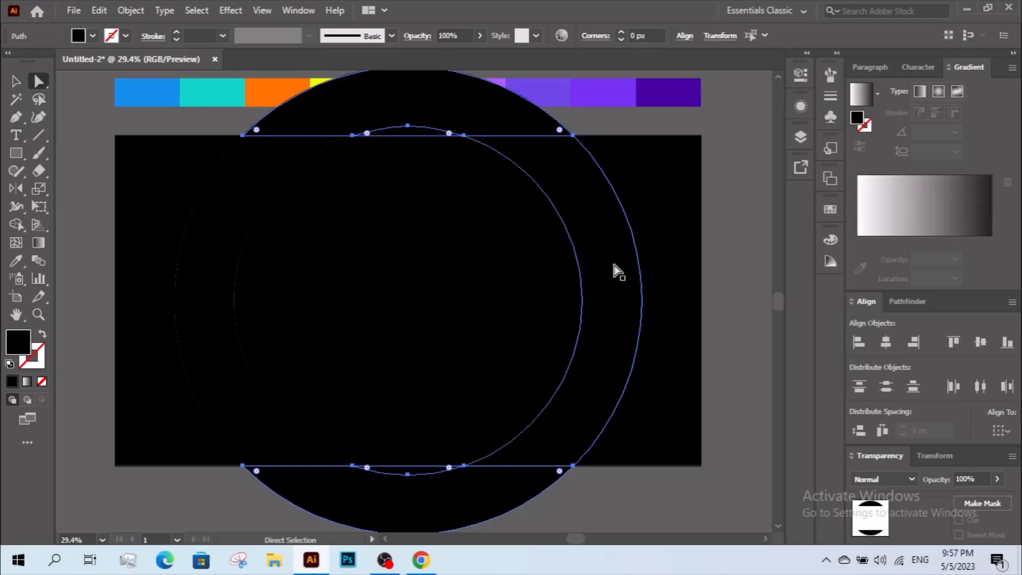
pyautogui.press('Delete')
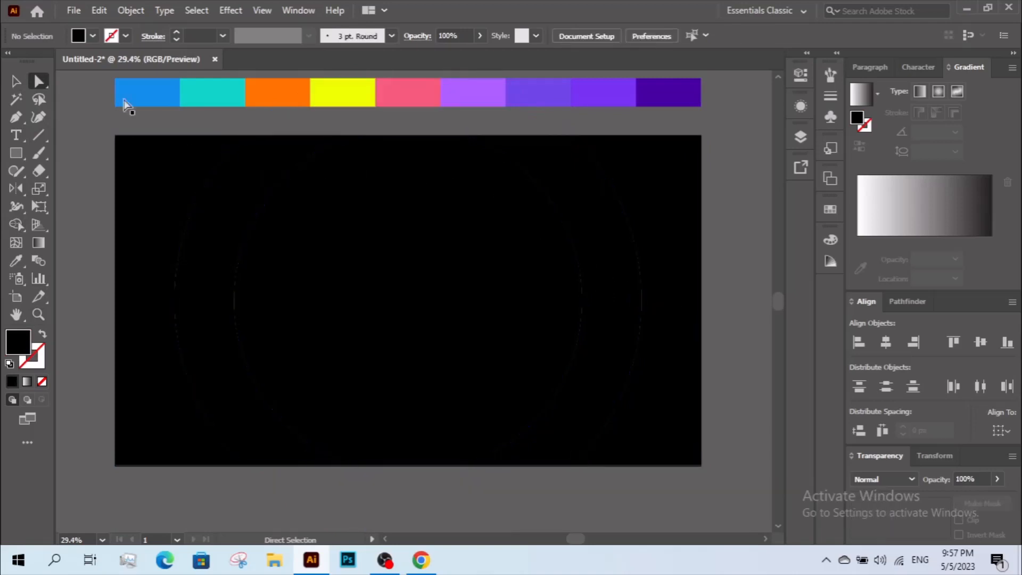
# Select all the artboard shapes and fill them with the palette's darkest purple using the Eyedropper.
pyautogui.click(17, 81)
pyautogui.hotkey('ctrl', '-')
pyautogui.click(513, 330)
pyautogui.moveTo(724, 299); pyautogui.dragTo(176, 312)
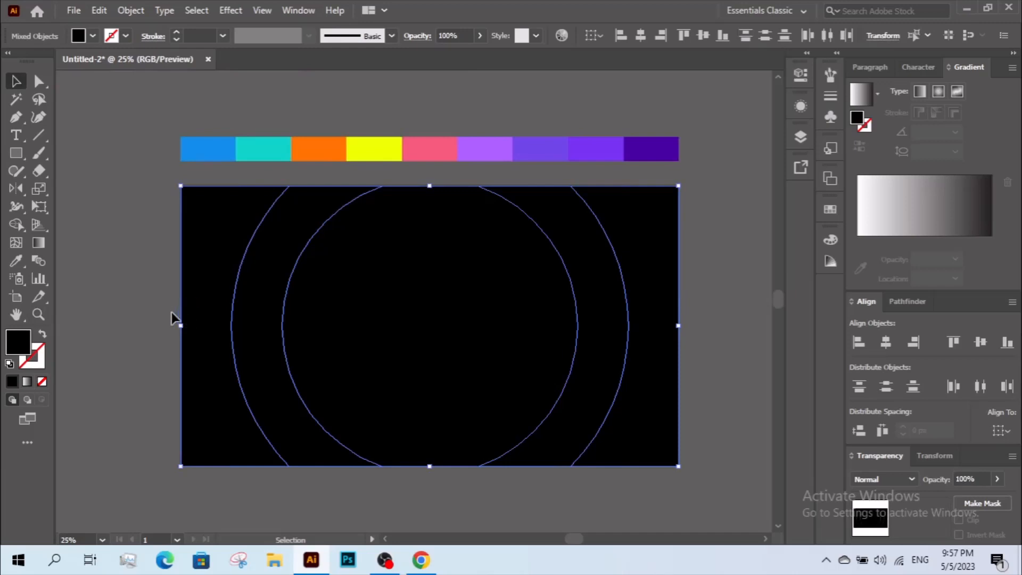
pyautogui.click(25, 260)
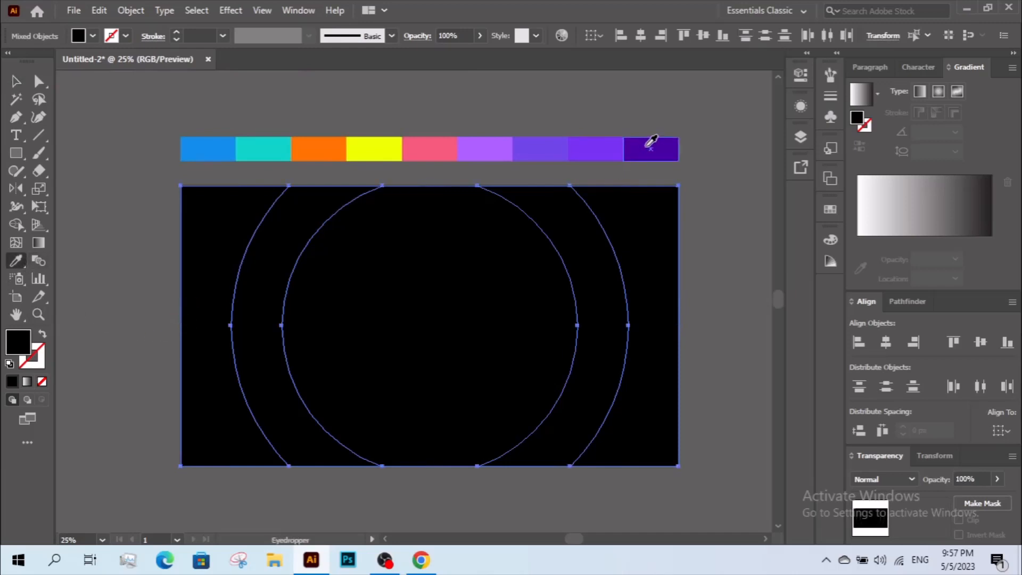
pyautogui.click(650, 150)
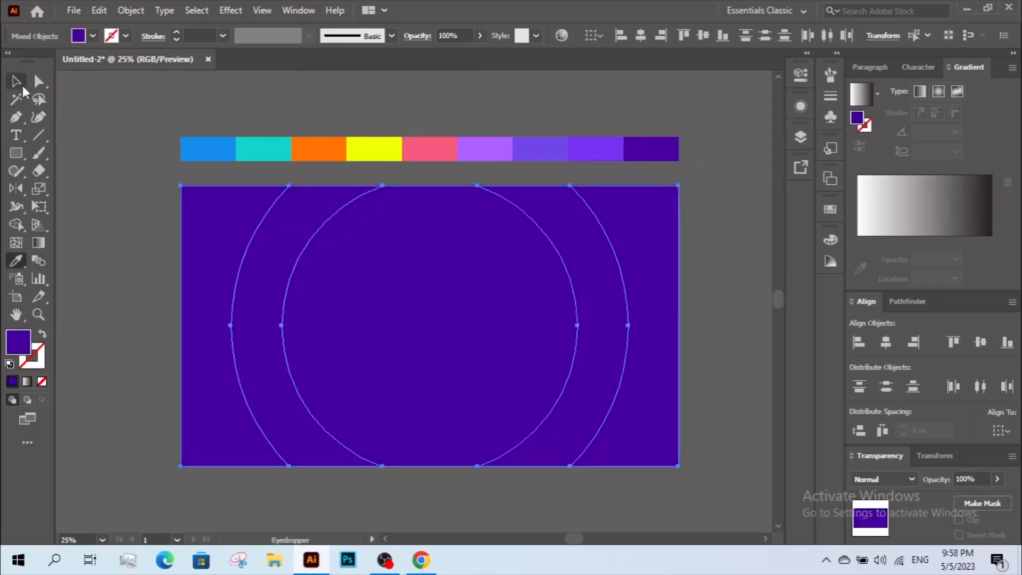
pyautogui.click(16, 81)
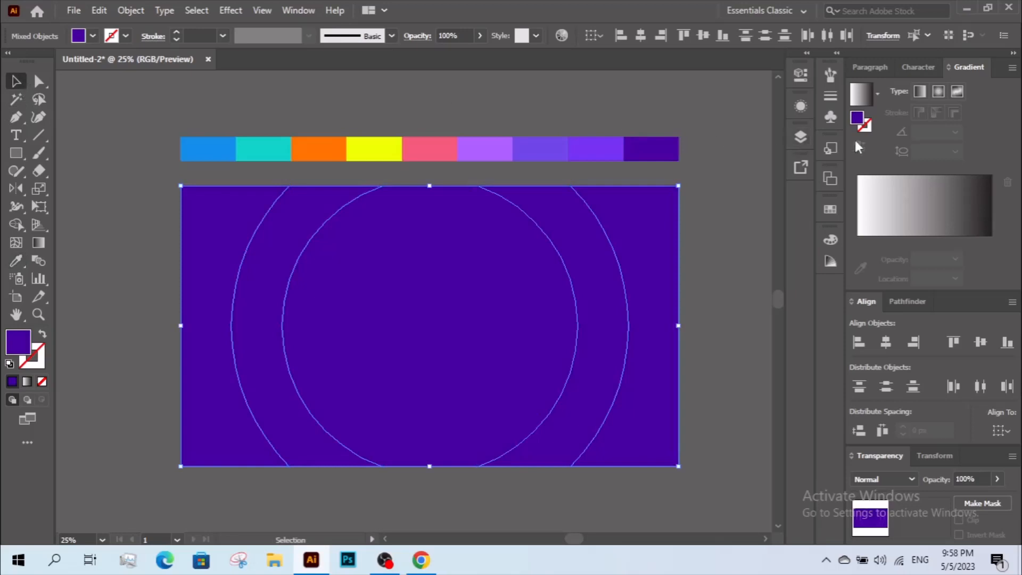
# Apply a linear gradient to the shapes, remove its white stop, and move the dark purple stop to 0%.
pyautogui.click(916, 238)
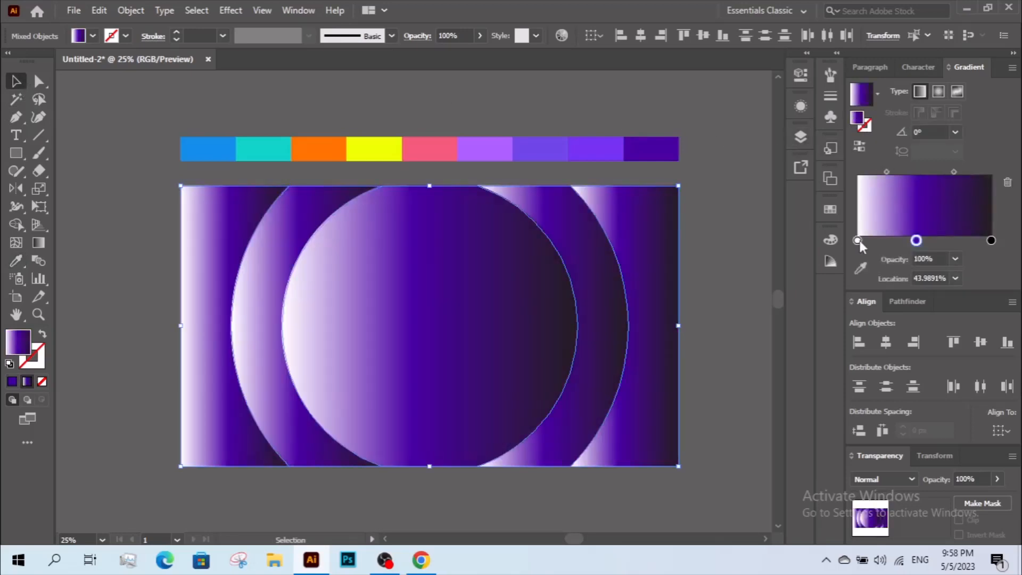
pyautogui.moveTo(858, 242); pyautogui.dragTo(855, 257)
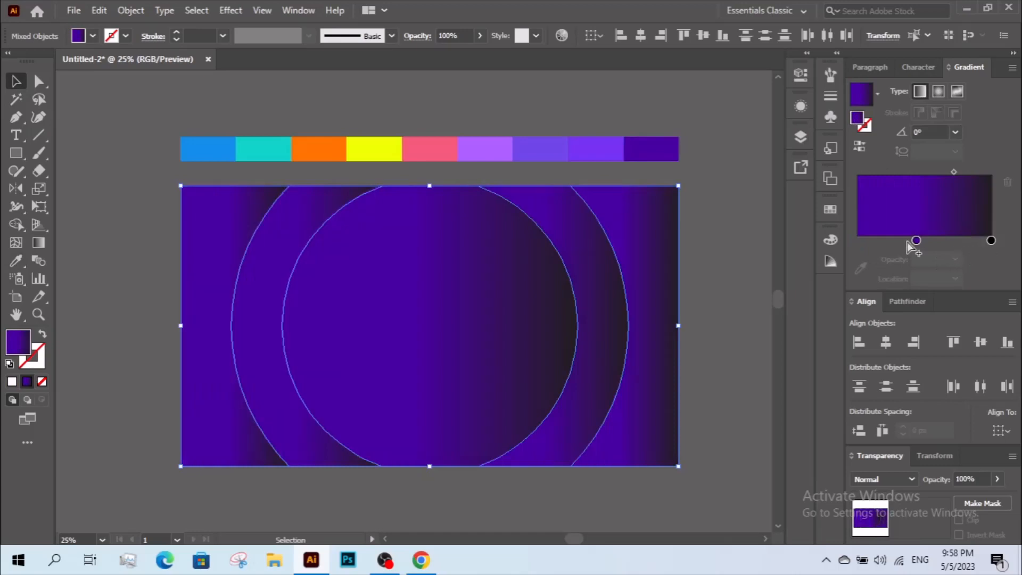
pyautogui.moveTo(916, 240); pyautogui.dragTo(858, 241)
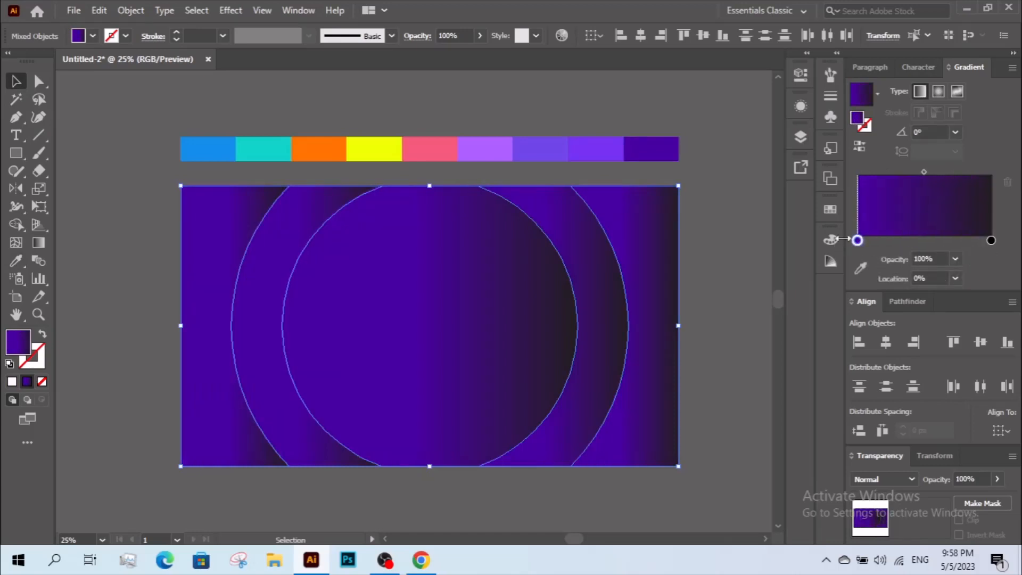
# Recolor the gradient's 0% stop with the light purple sampled from the palette.
pyautogui.click(861, 268)
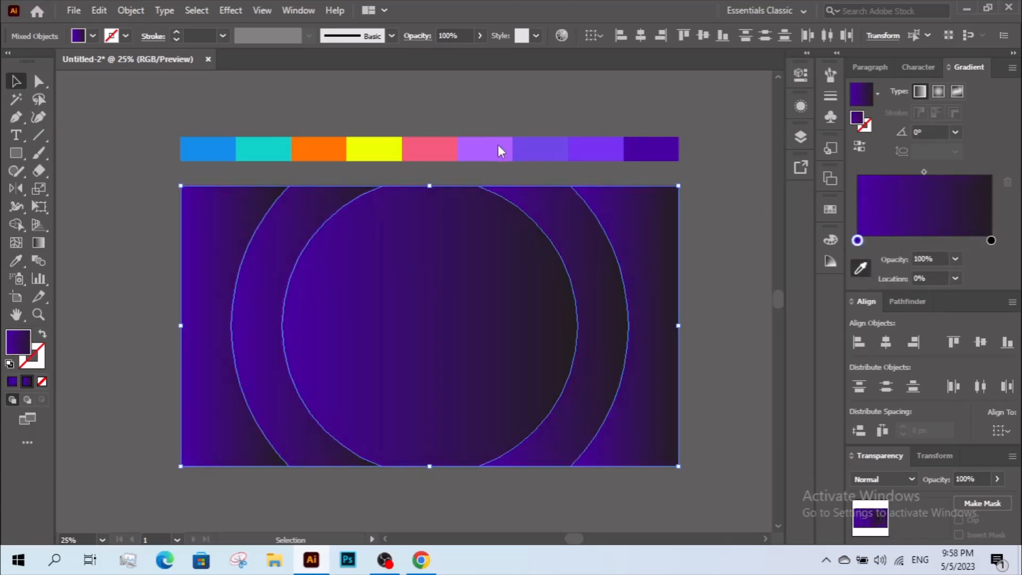
pyautogui.click(468, 156)
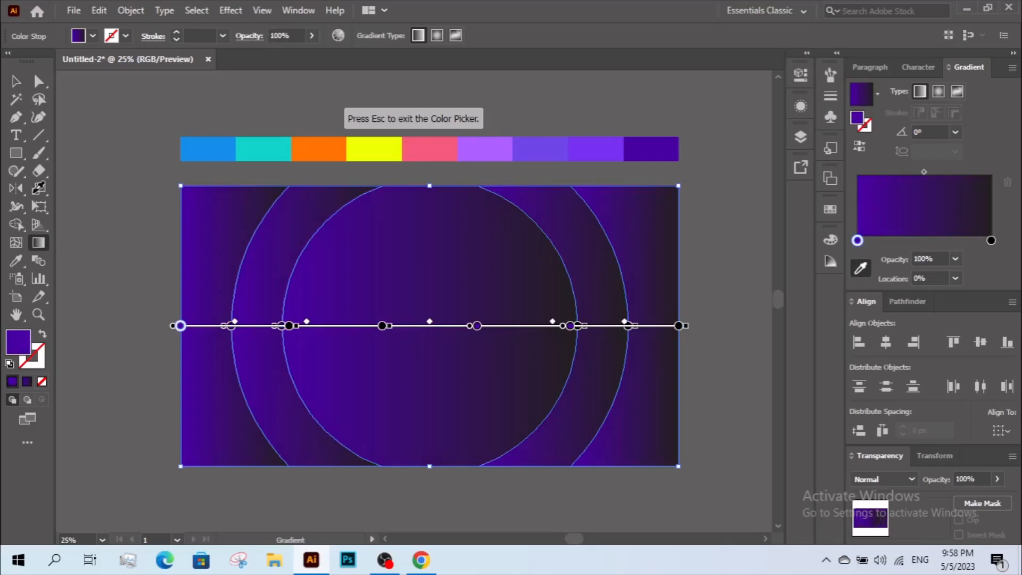
pyautogui.click(19, 225)
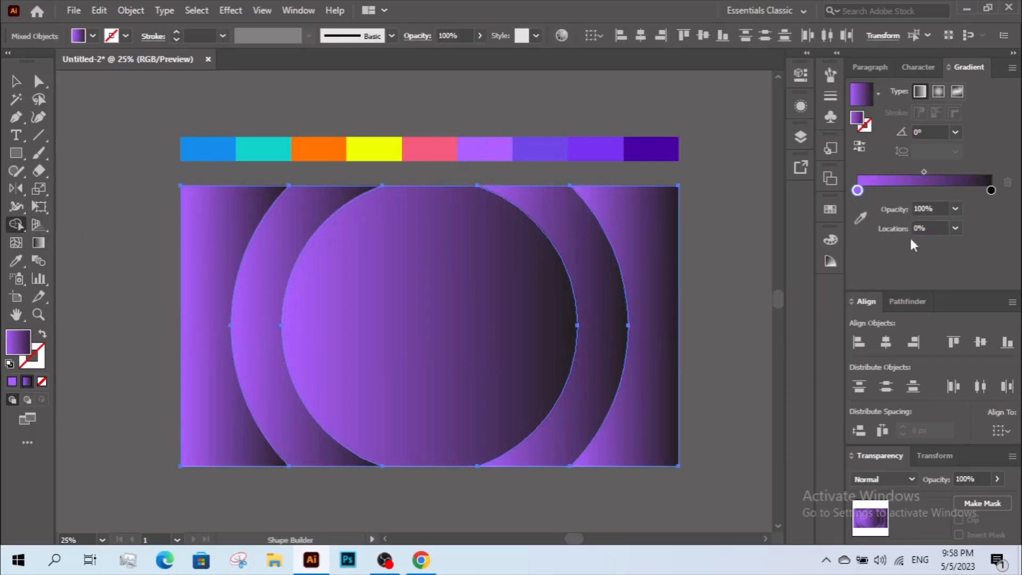
# Change the gradient type to radial and stretch one shared gradient across all shapes from near the artboard's center to its right edge.
pyautogui.click(937, 92)
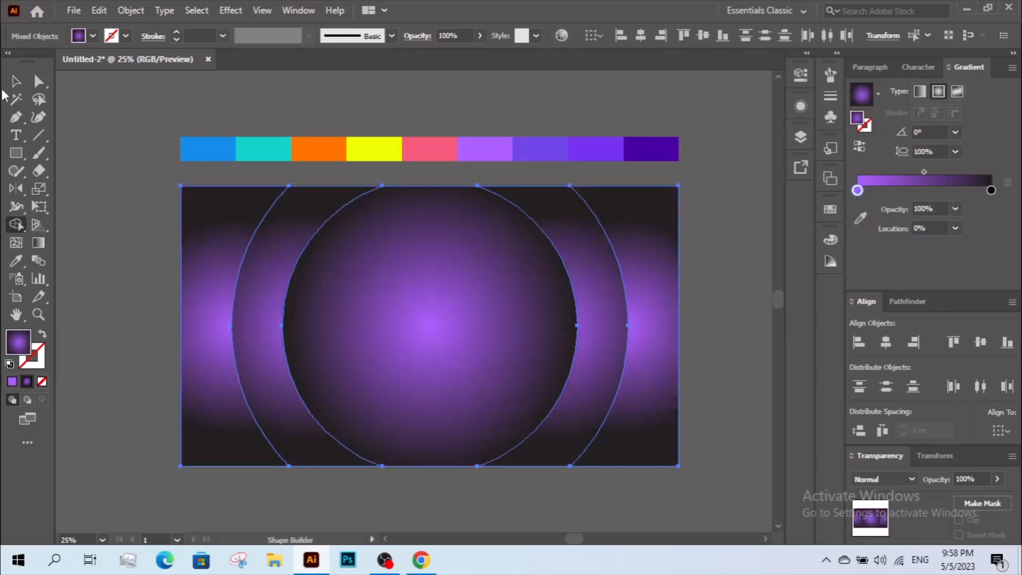
pyautogui.click(14, 83)
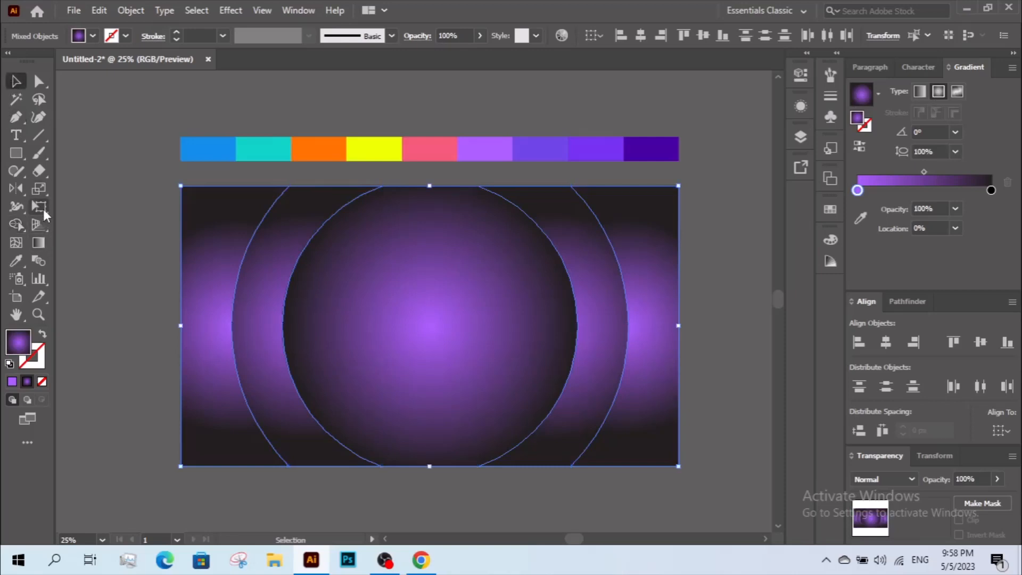
pyautogui.click(39, 241)
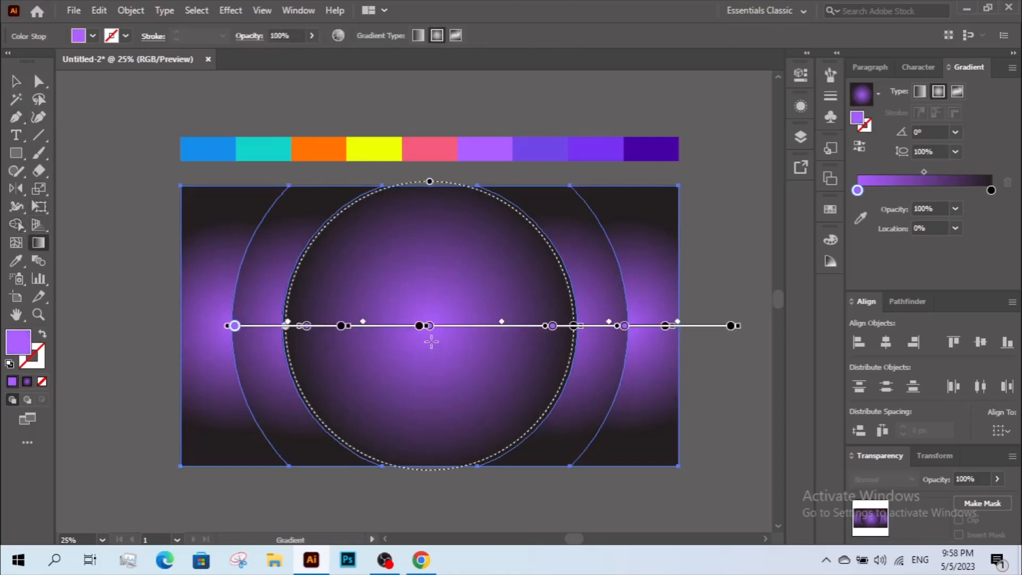
pyautogui.moveTo(548, 193); pyautogui.dragTo(569, 200)
pyautogui.moveTo(416, 319); pyautogui.dragTo(674, 319)
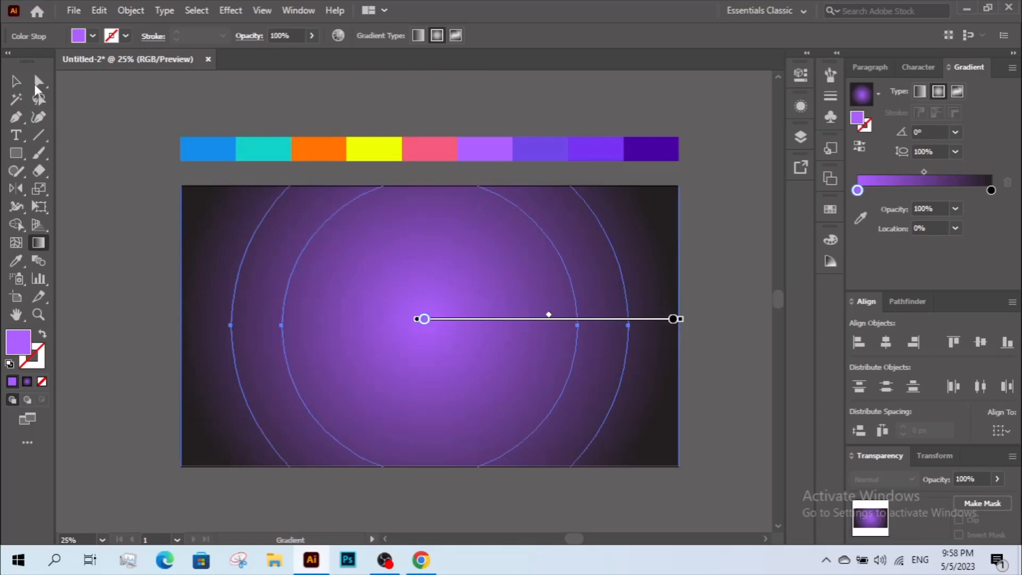
# Recolor the radial gradient's 100% stop with the darkest purple sampled from the palette.
pyautogui.click(16, 80)
pyautogui.click(991, 190)
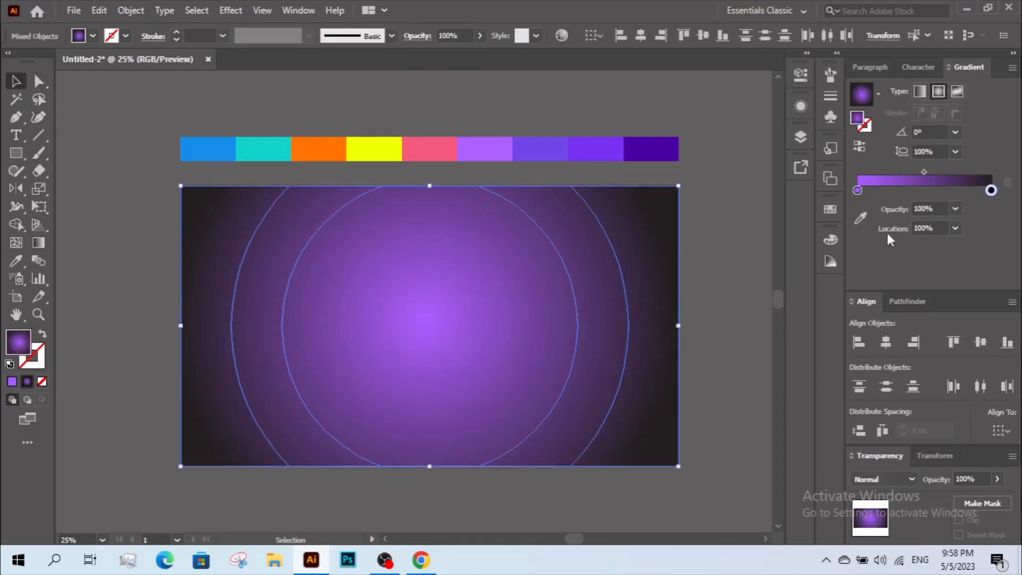
pyautogui.click(857, 219)
pyautogui.click(489, 151)
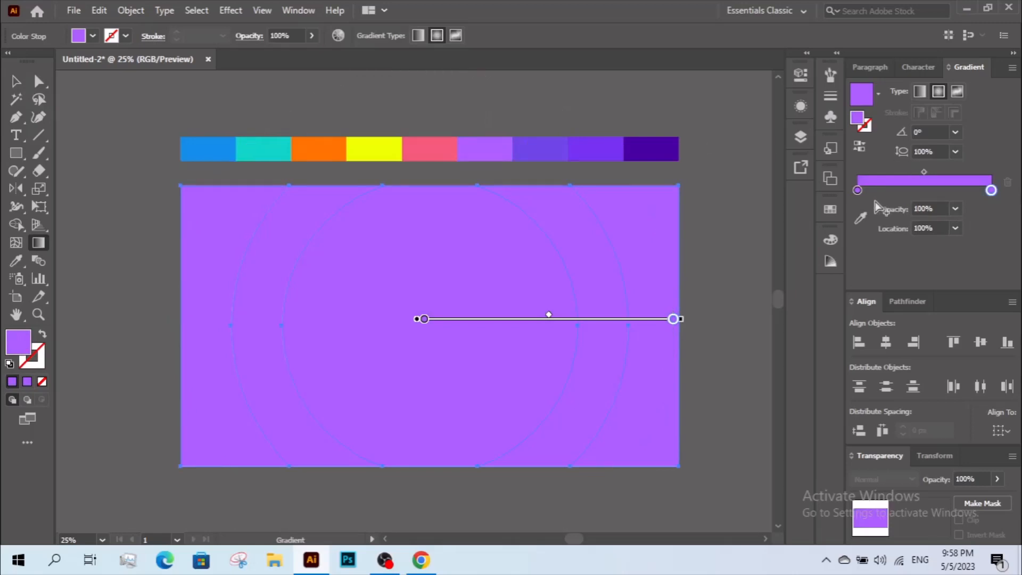
pyautogui.click(879, 207)
pyautogui.click(860, 219)
pyautogui.click(652, 148)
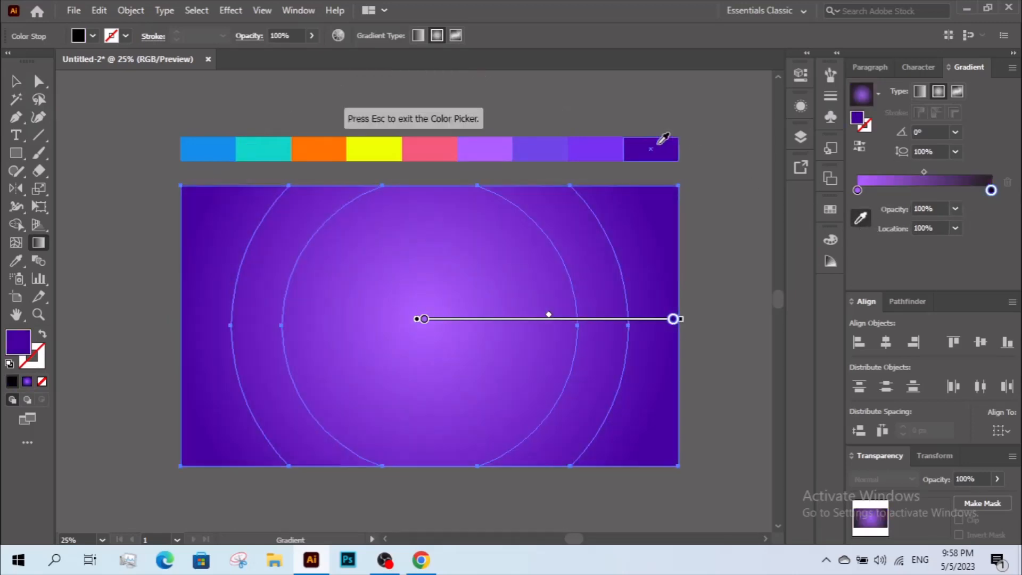
pyautogui.press('v')
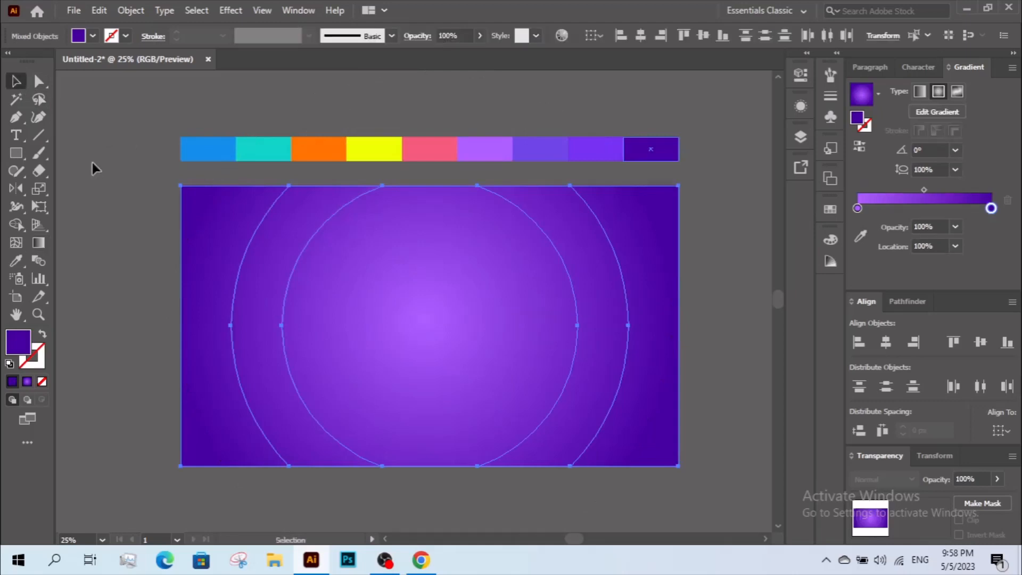
# Shorten the central circle's radial gradient to end at the circle's edge and center it within the circle.
pyautogui.click(451, 340)
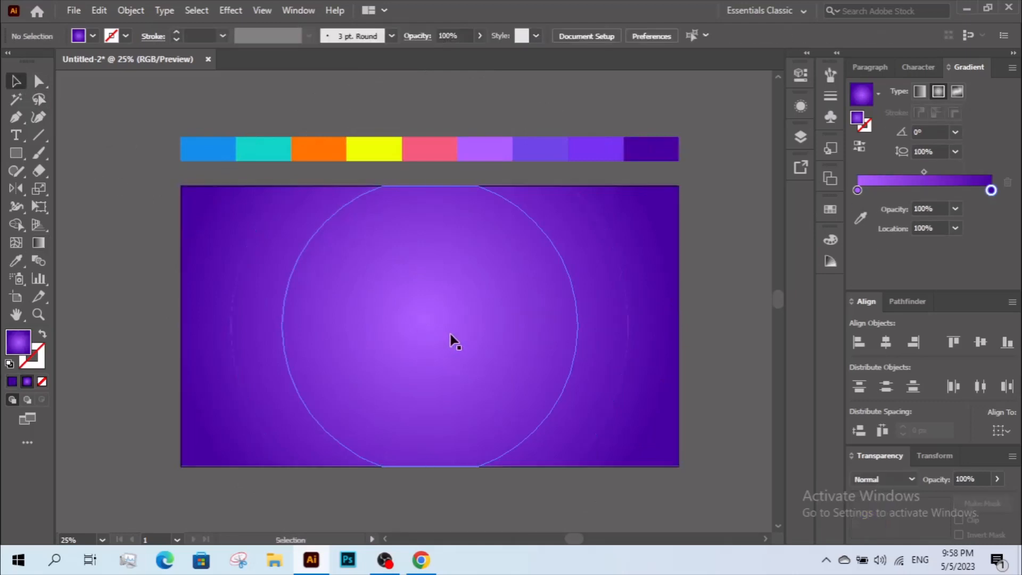
pyautogui.click(40, 243)
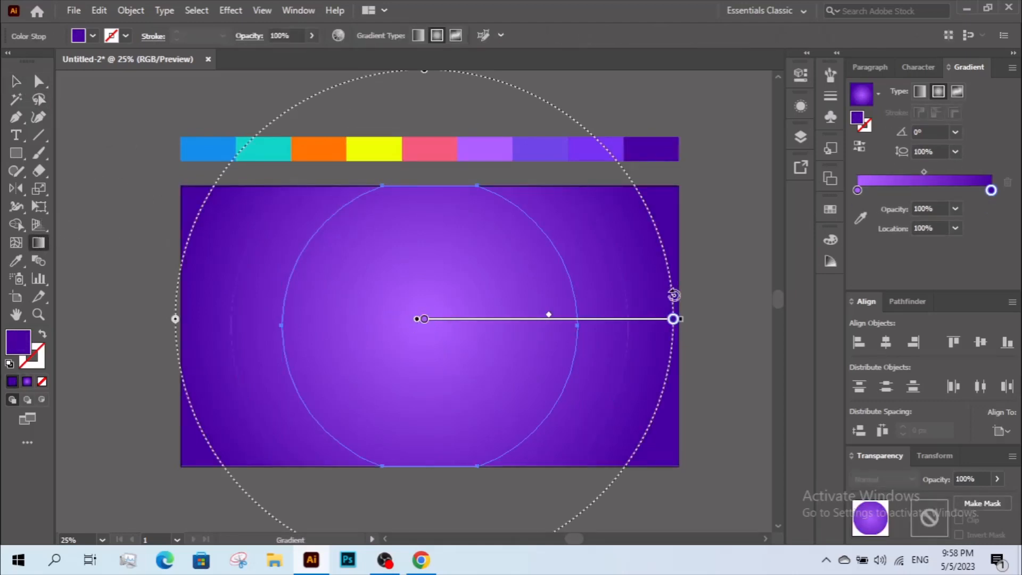
pyautogui.moveTo(633, 321); pyautogui.dragTo(640, 325)
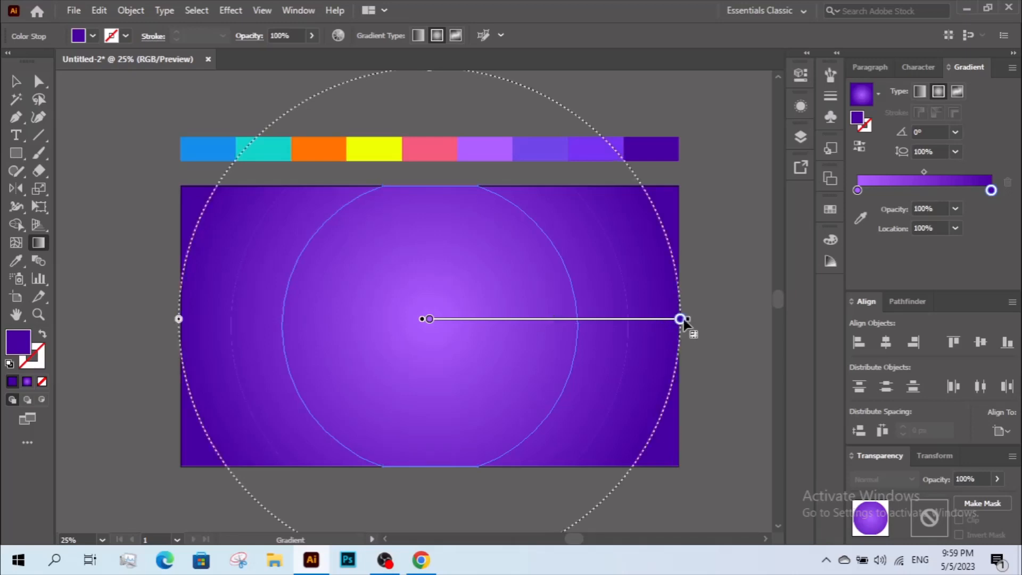
pyautogui.moveTo(681, 319); pyautogui.dragTo(584, 318)
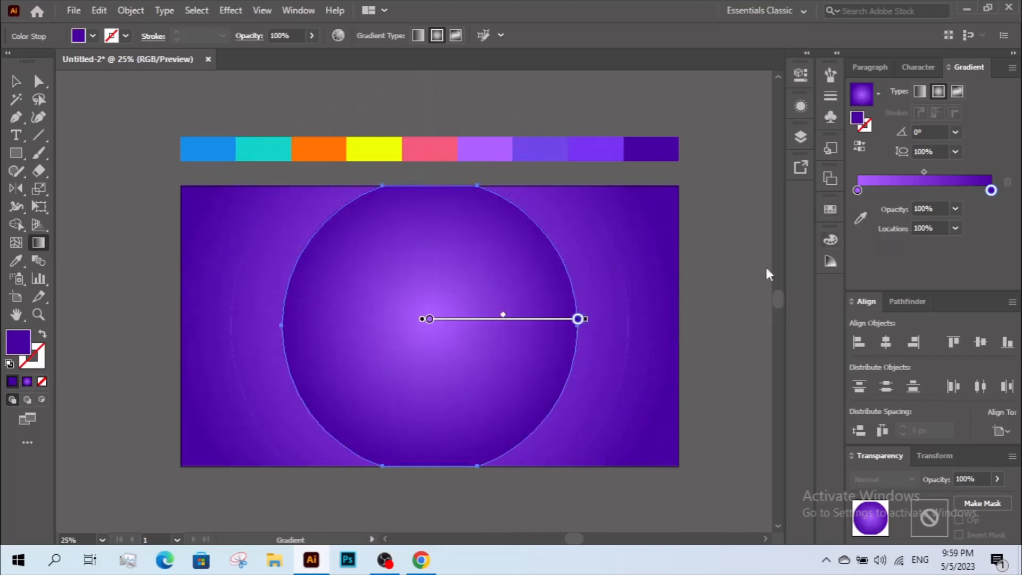
pyautogui.click(530, 319)
pyautogui.press('Delete')
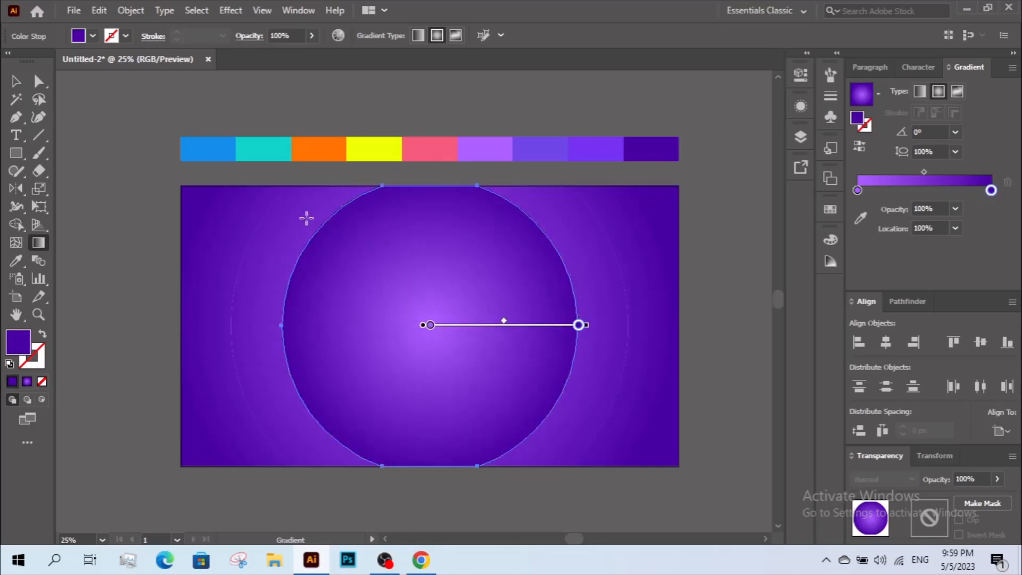
# Extend the central circle's radial gradient slightly beyond the circle's right edge.
pyautogui.press('v')
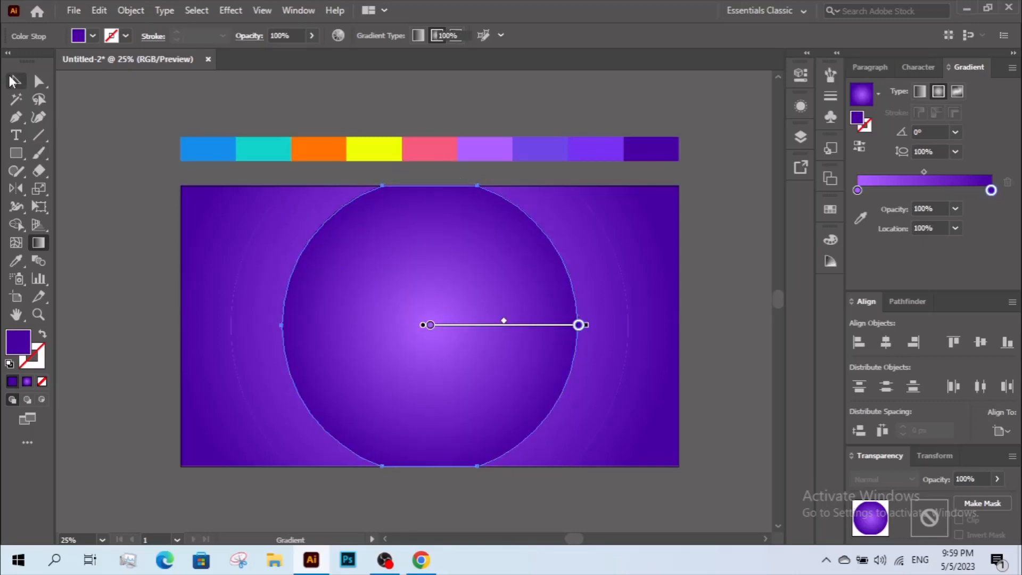
pyautogui.click(38, 243)
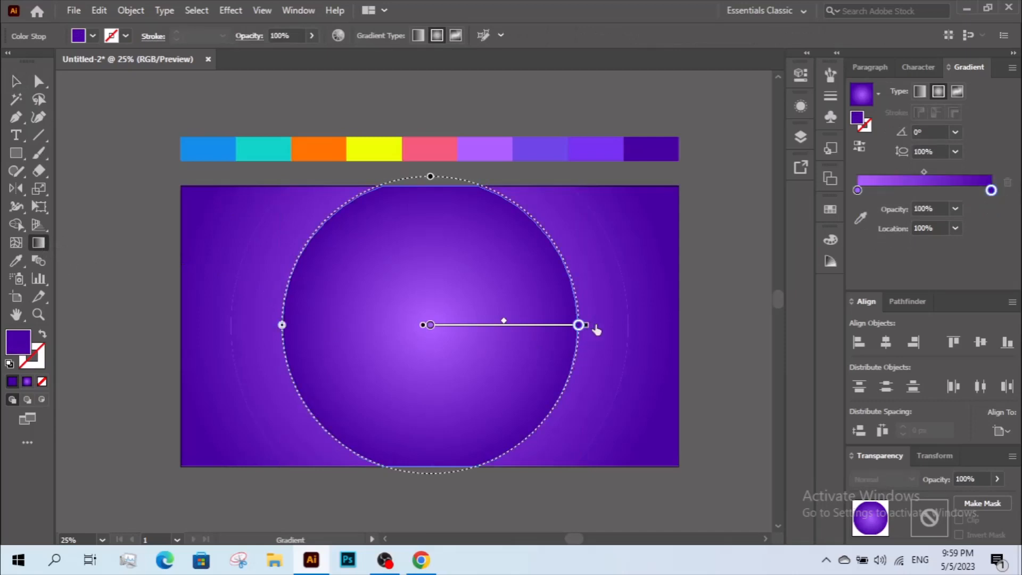
pyautogui.moveTo(587, 325); pyautogui.dragTo(608, 325)
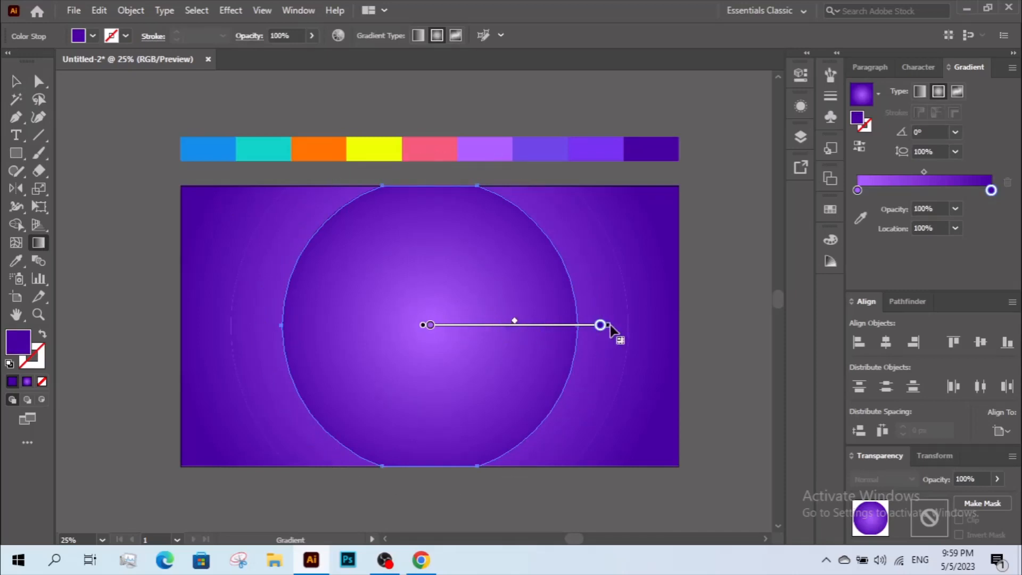
pyautogui.moveTo(612, 325); pyautogui.dragTo(621, 326)
pyautogui.click(16, 81)
pyautogui.click(78, 125)
# Recolor the 0% gradient stop of the grouped ring around the circle with the blue-purple sampled from the palette.
pyautogui.click(267, 304)
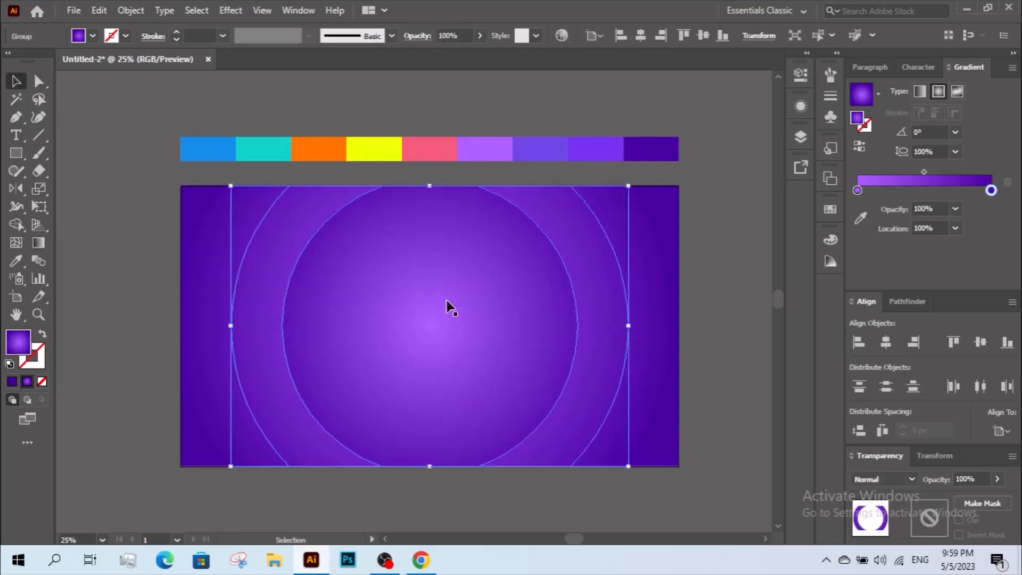
pyautogui.click(858, 191)
pyautogui.click(861, 217)
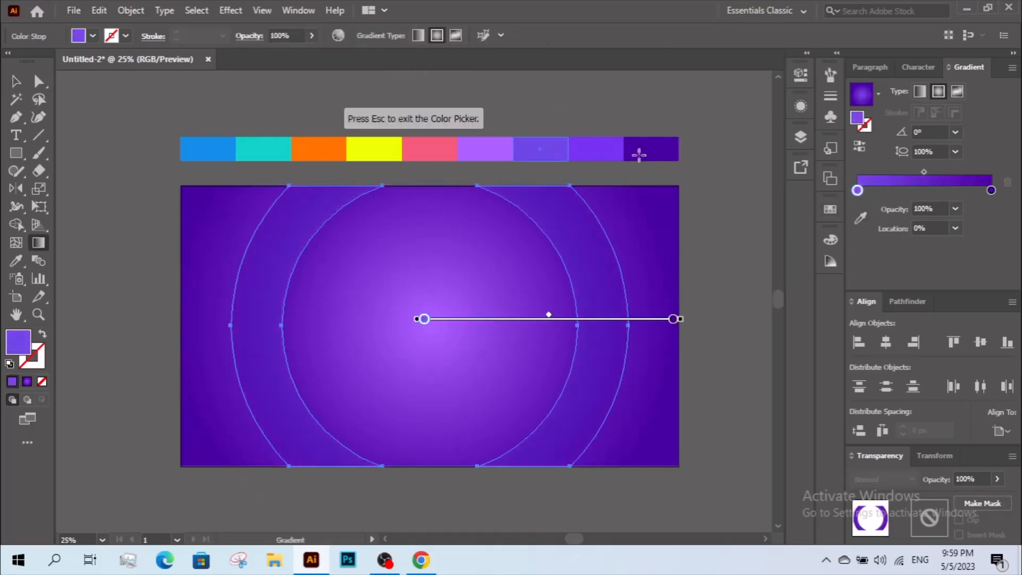
pyautogui.press('Escape')
pyautogui.click(16, 83)
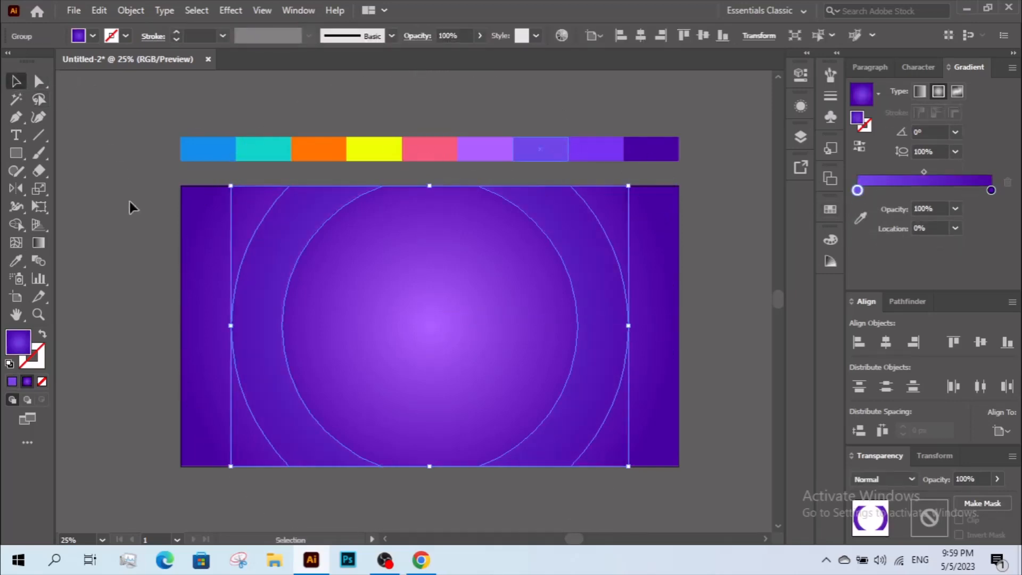
pyautogui.click(39, 242)
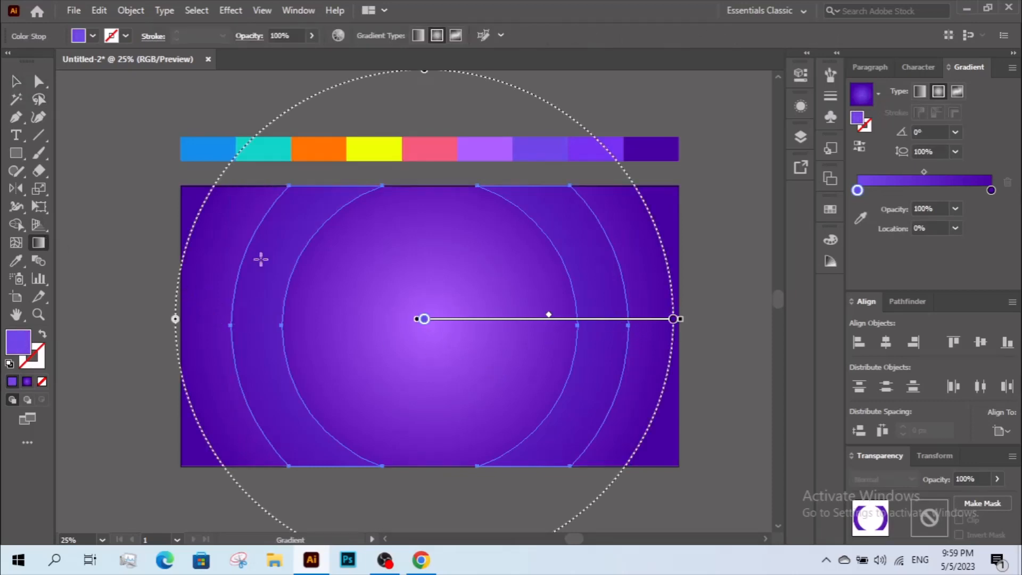
# Ungroup the left and right halves of the ring around the circle.
pyautogui.click(16, 82)
pyautogui.click(75, 185)
pyautogui.click(272, 338)
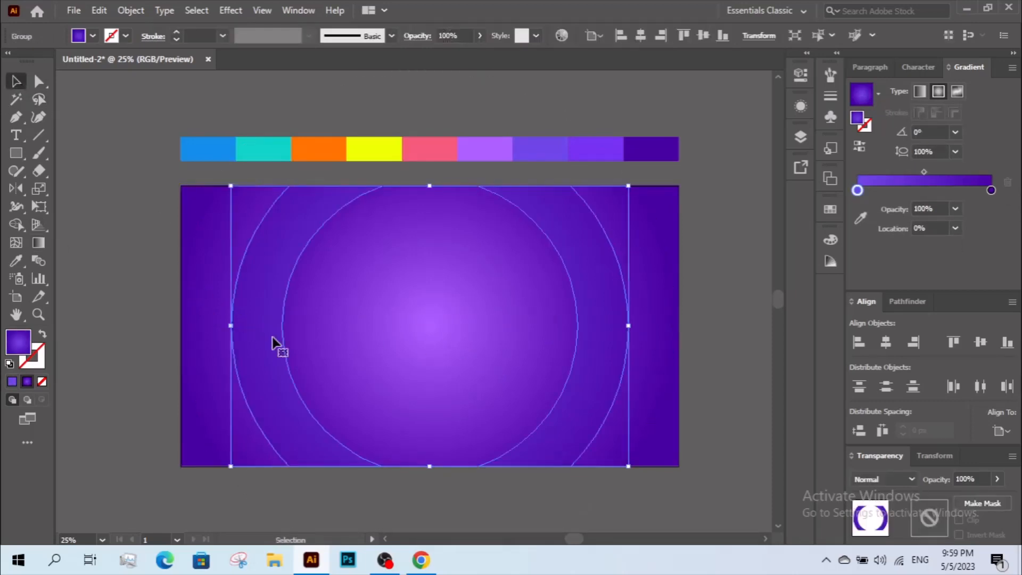
pyautogui.rightClick(273, 343)
pyautogui.click(288, 198)
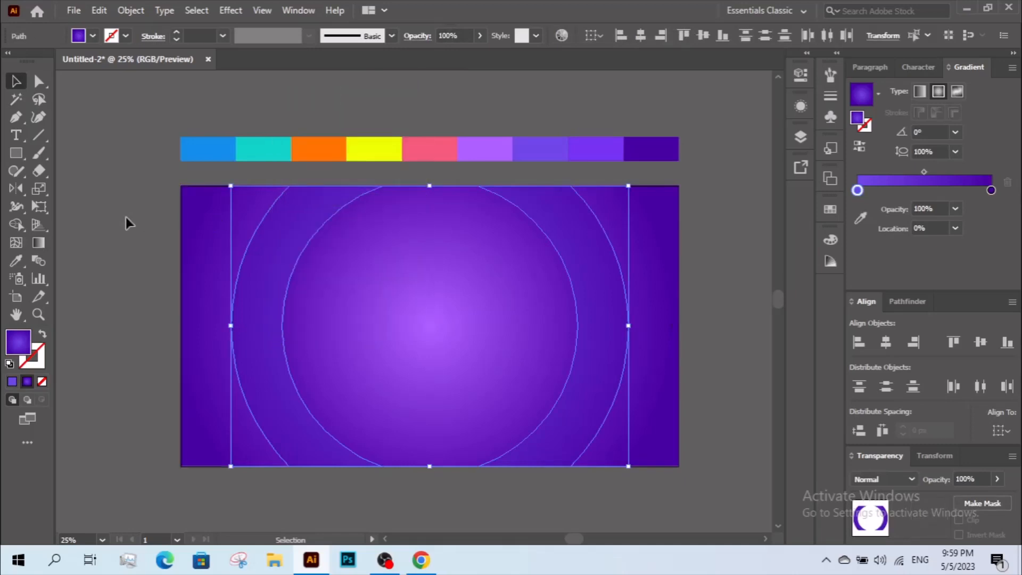
pyautogui.click(125, 217)
# Shorten the left ring half's radial gradient to the ring's outer edge, center it on the artboard, and shift its midpoint outward.
pyautogui.click(275, 318)
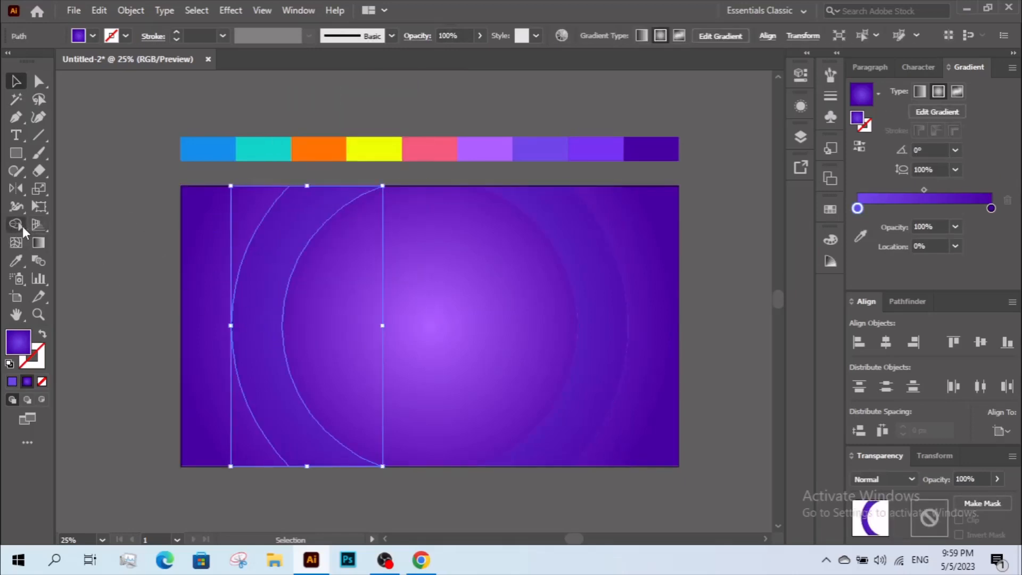
pyautogui.click(39, 242)
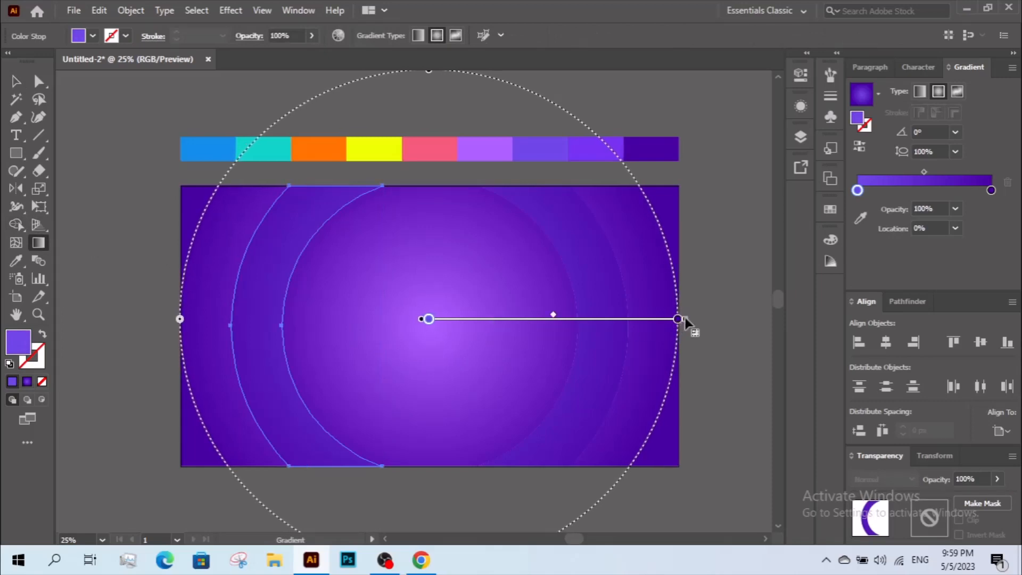
pyautogui.moveTo(681, 319); pyautogui.dragTo(621, 318)
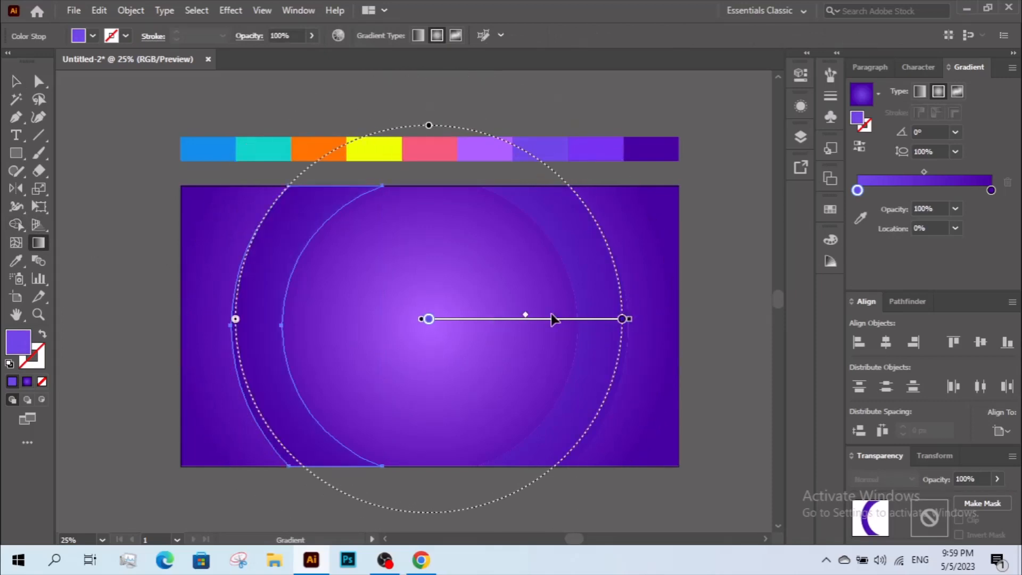
pyautogui.moveTo(548, 323); pyautogui.dragTo(544, 331)
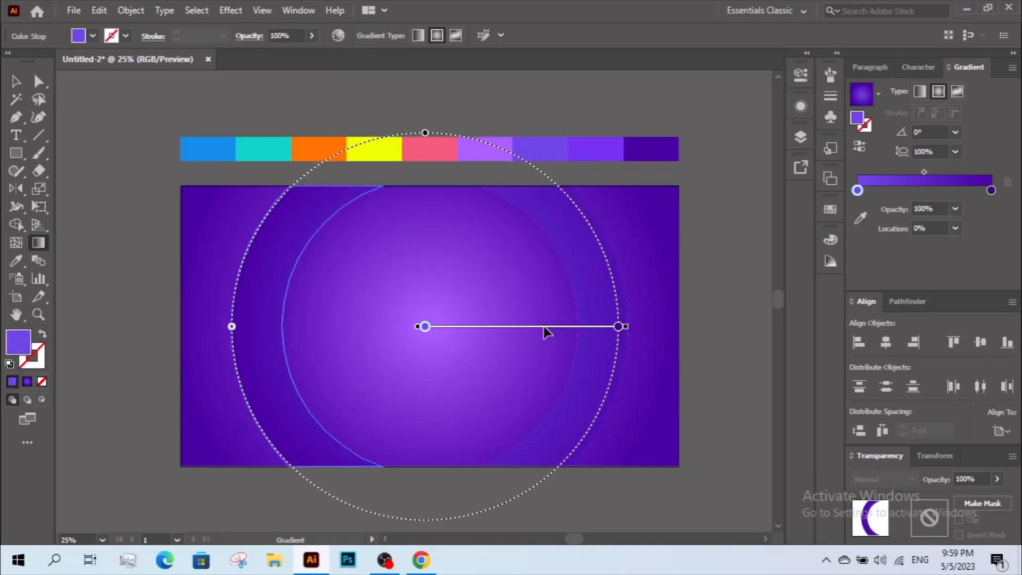
pyautogui.moveTo(627, 327); pyautogui.dragTo(630, 326)
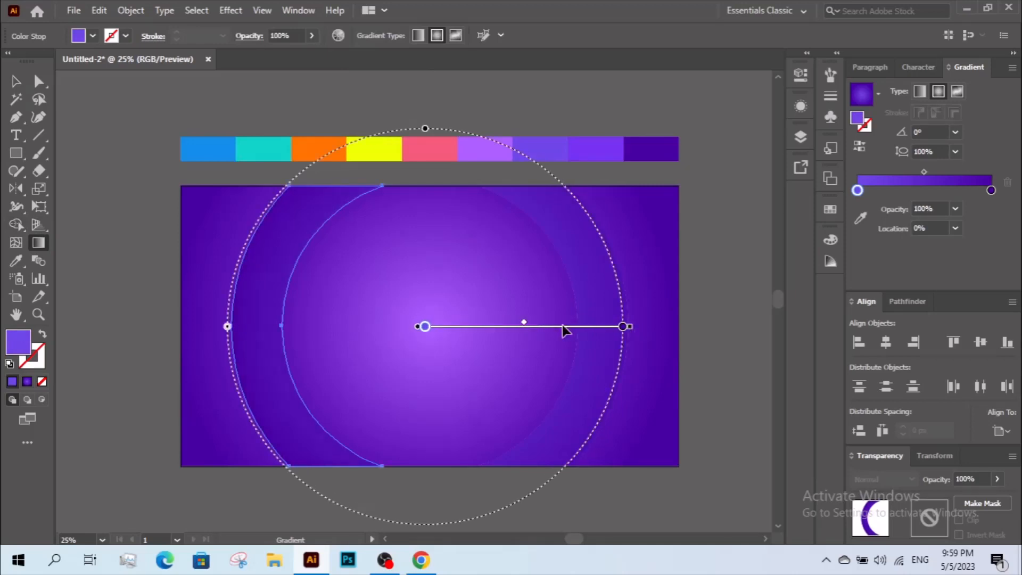
pyautogui.moveTo(563, 331); pyautogui.dragTo(568, 332)
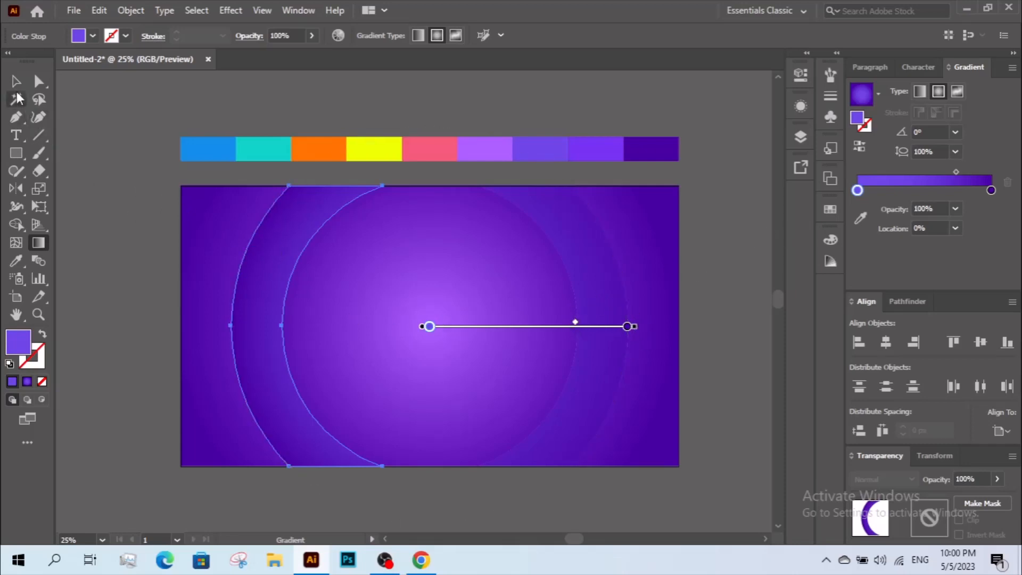
pyautogui.click(16, 81)
pyautogui.click(118, 217)
# Ungroup the outermost background shapes and delete the ring half and outer shape on the artboard's right side.
pyautogui.press('space')
pyautogui.moveTo(166, 292); pyautogui.dragTo(182, 285)
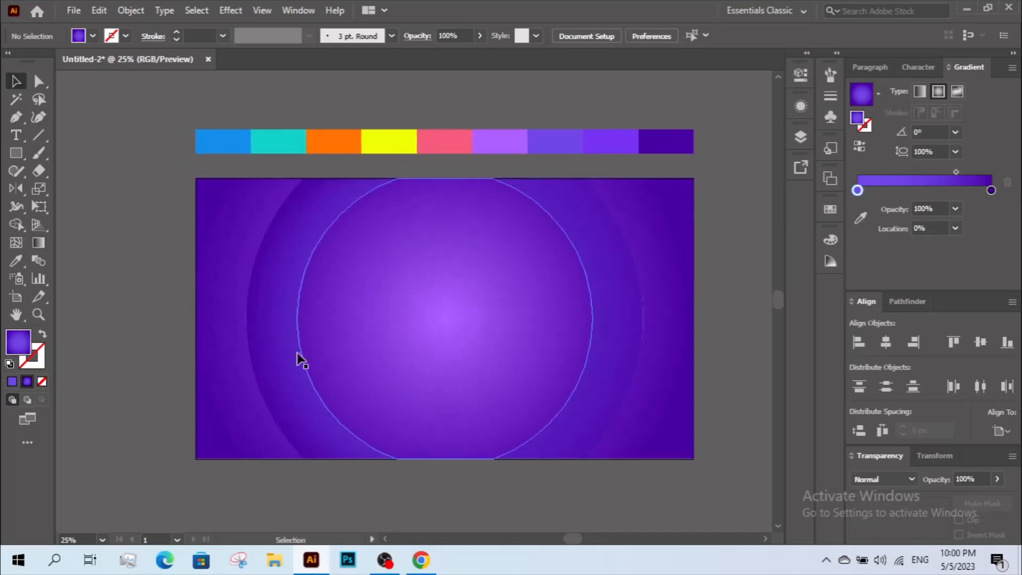
pyautogui.rightClick(226, 344)
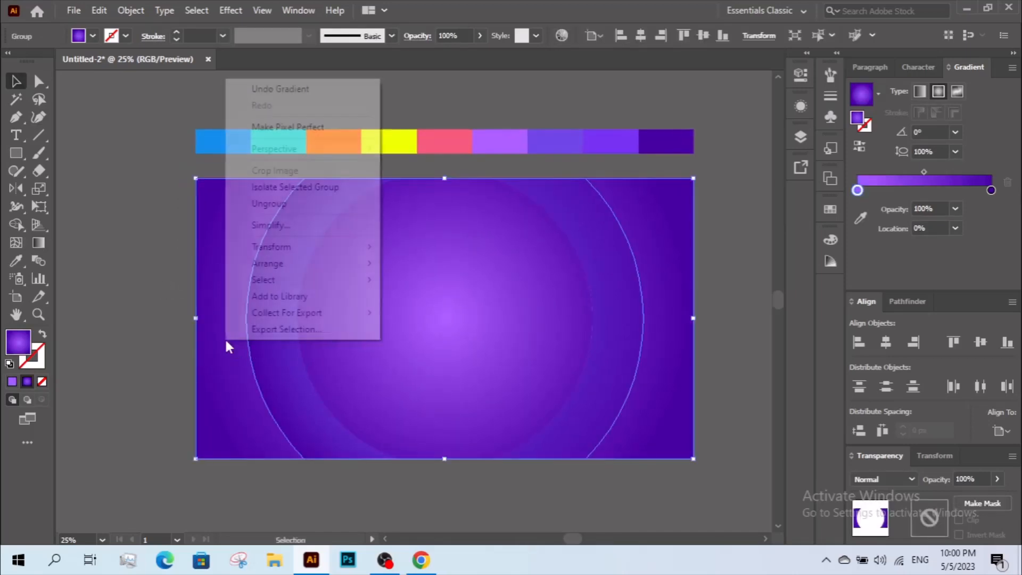
pyautogui.click(285, 227)
pyautogui.click(183, 273)
pyautogui.click(665, 289)
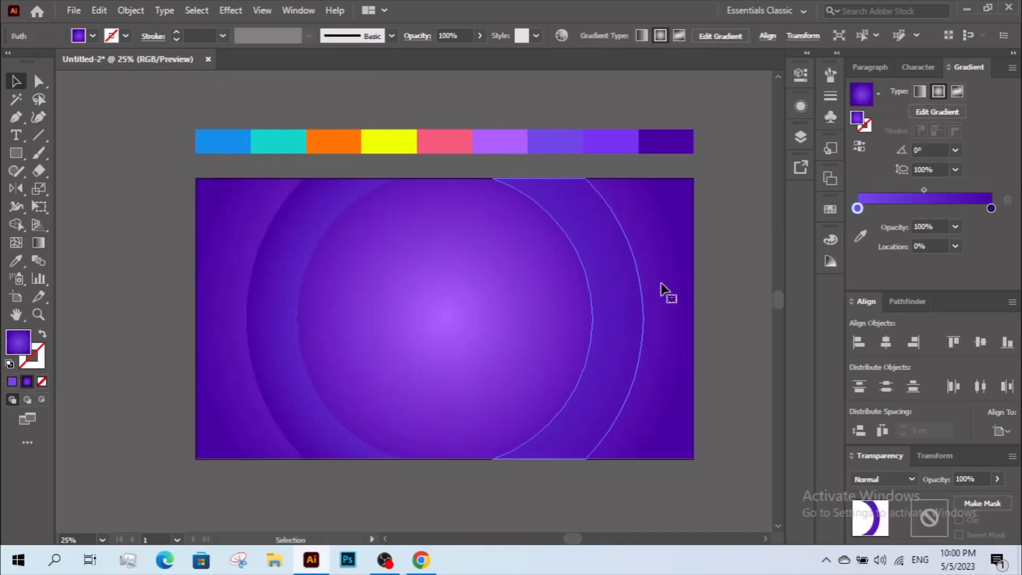
pyautogui.press('Delete')
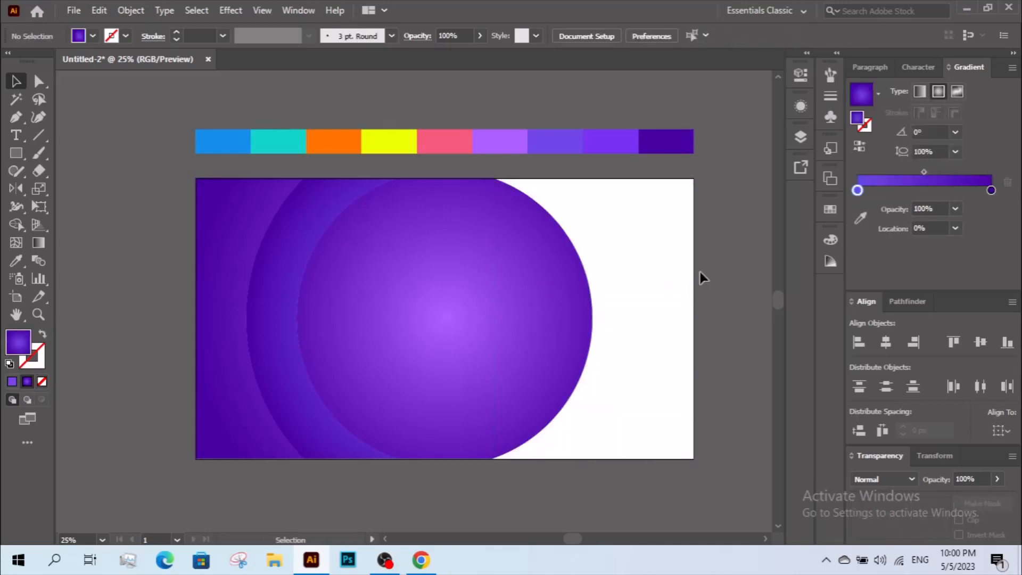
# Copy the left ring half's radial gradient onto the outermost left shape with the Eyedropper.
pyautogui.click(213, 367)
pyautogui.click(16, 260)
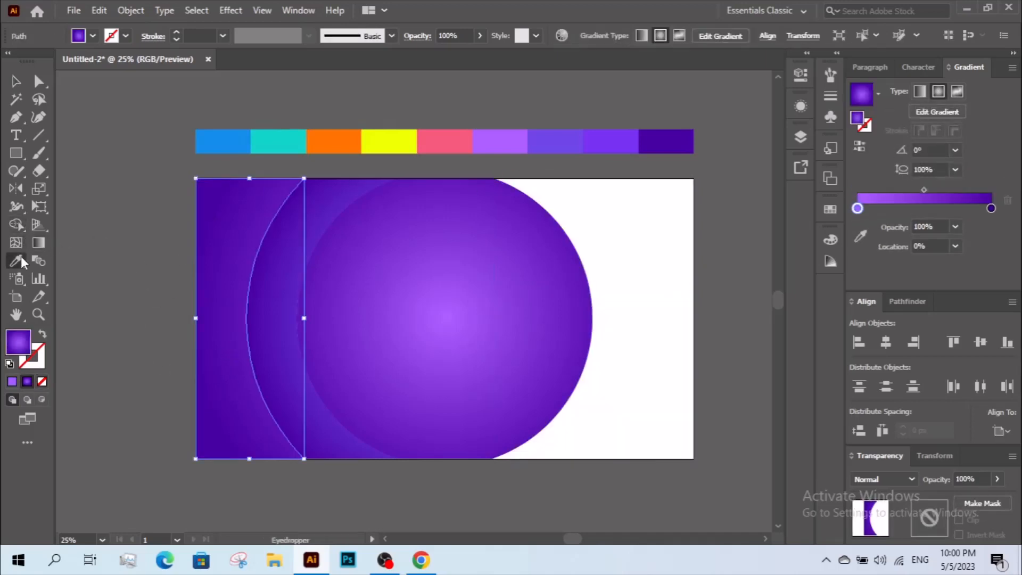
pyautogui.click(638, 145)
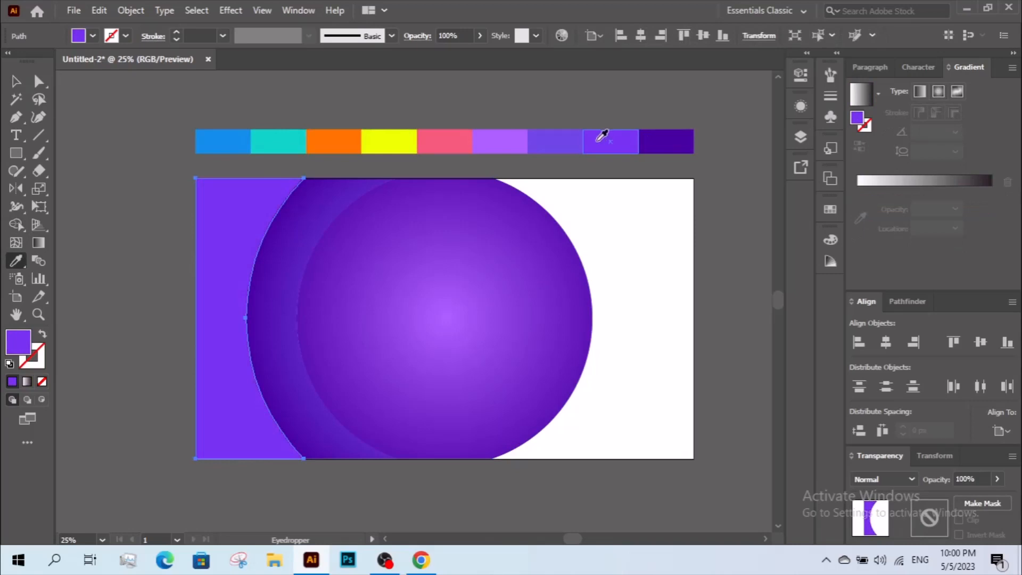
pyautogui.click(369, 251)
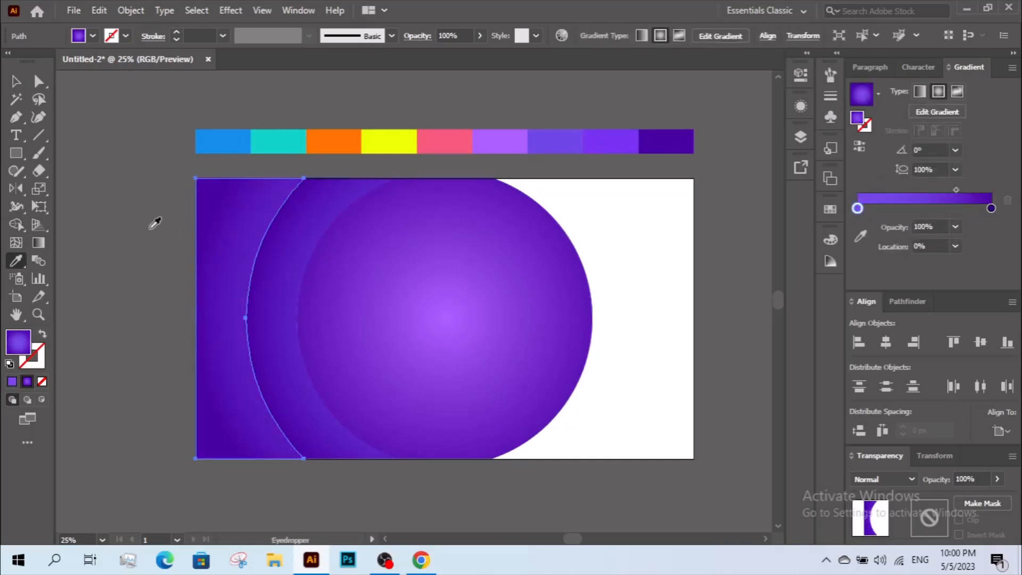
pyautogui.click(15, 81)
# Center the outermost left shape's radial gradient horizontally on the artboard and shift its midpoint closer to the dark stop.
pyautogui.click(39, 242)
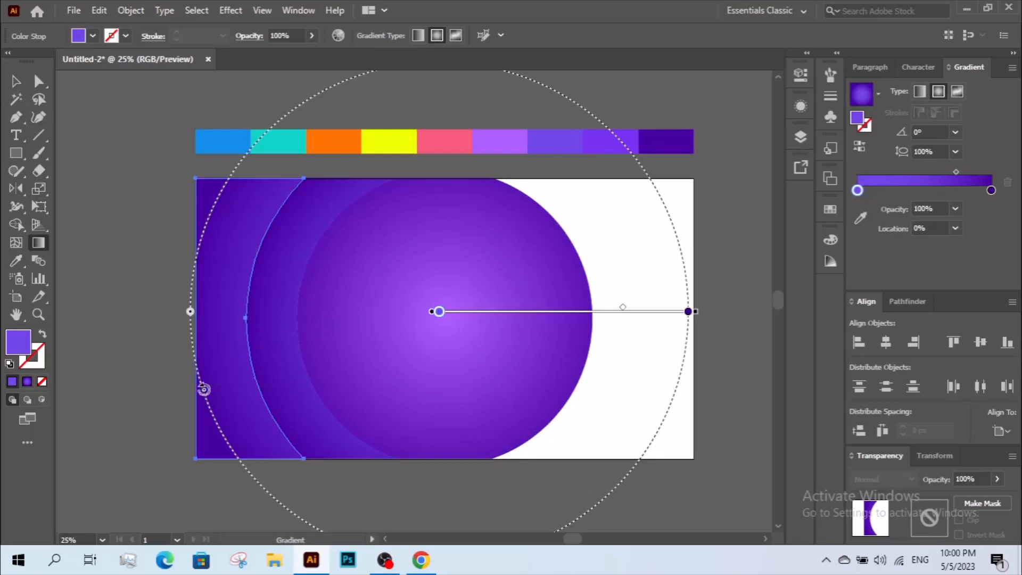
pyautogui.moveTo(479, 313); pyautogui.dragTo(486, 313)
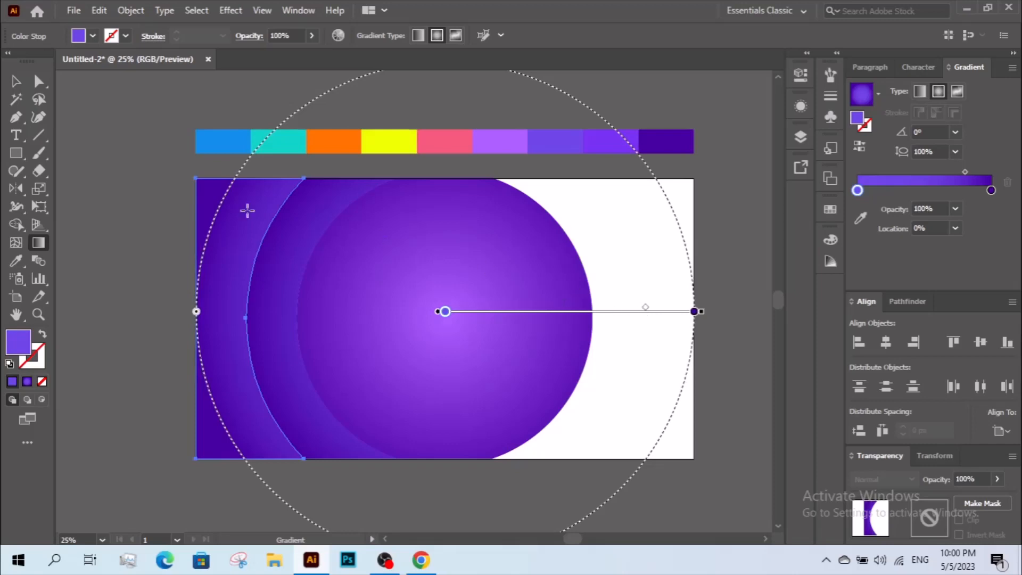
pyautogui.click(15, 81)
pyautogui.click(167, 256)
pyautogui.moveTo(166, 256); pyautogui.dragTo(153, 251)
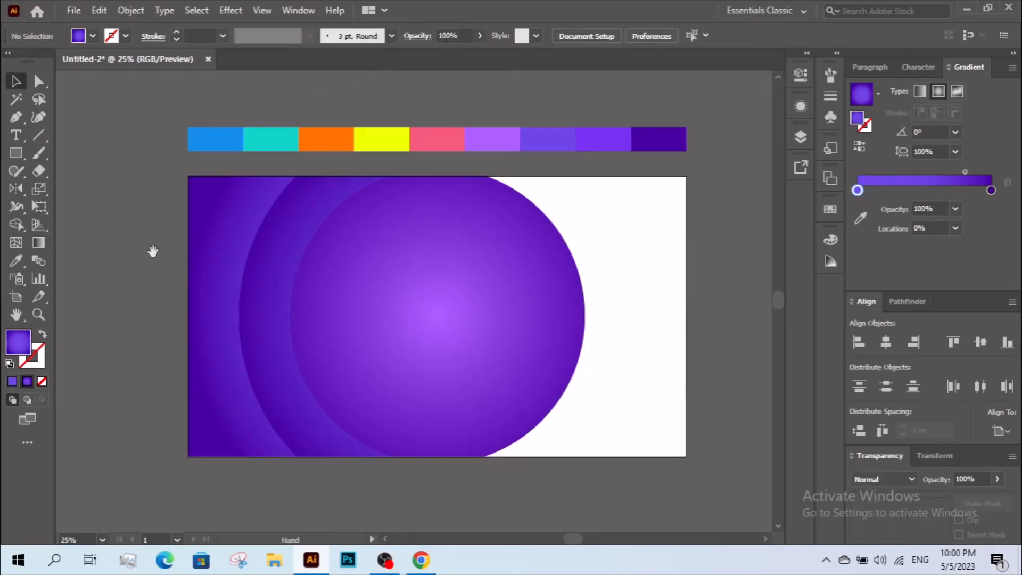
pyautogui.keyDown('ctrl'); pyautogui.keyDown('alt'); pyautogui.click(386, 256); pyautogui.keyUp('alt'); pyautogui.keyUp('ctrl')
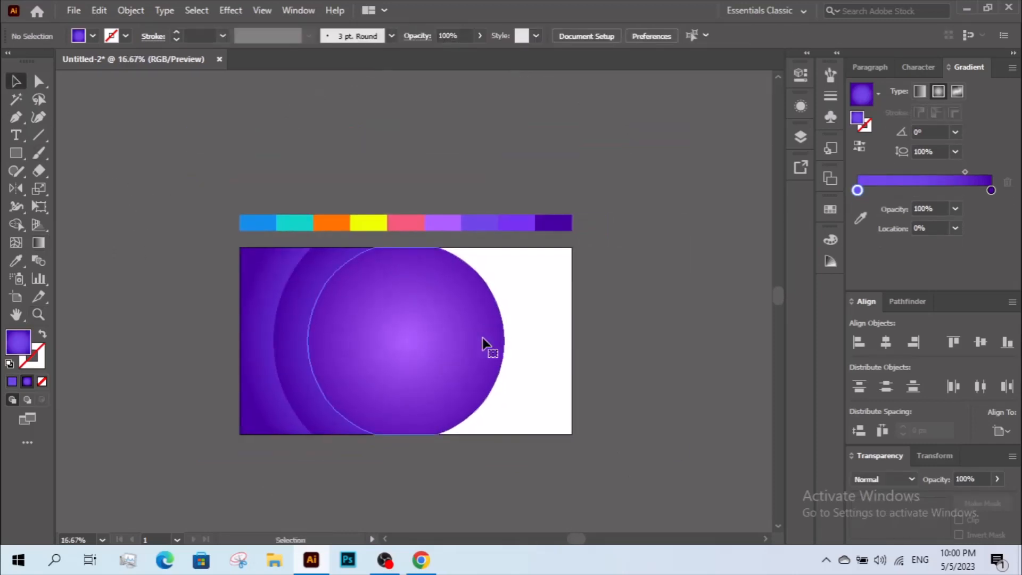
# Switch the canvas to outline view and draw a rectangle covering the whole artboard.
pyautogui.click(482, 339)
pyautogui.press('Delete')
pyautogui.rightClick(403, 330)
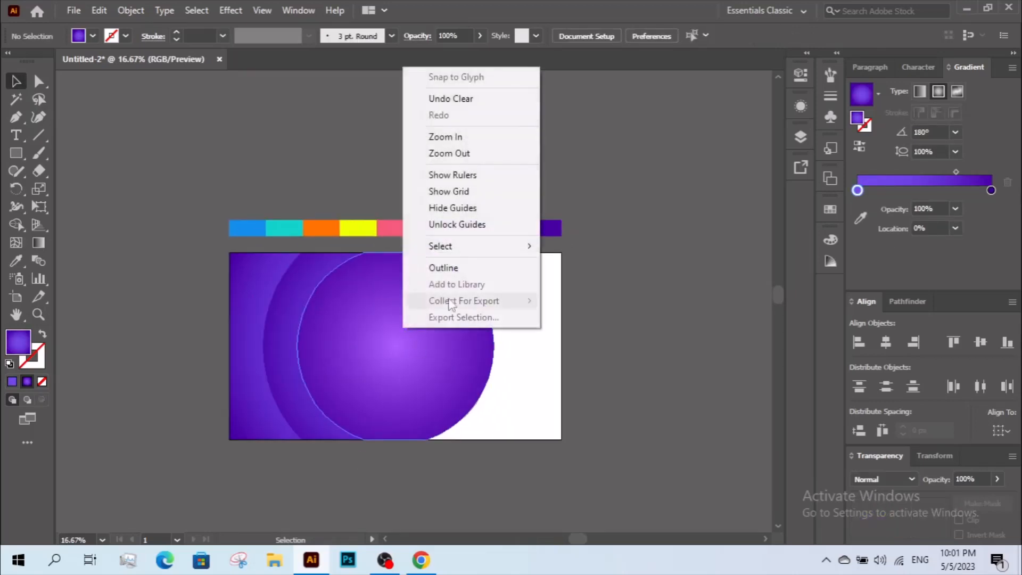
pyautogui.click(442, 265)
pyautogui.click(463, 415)
pyautogui.press('m')
pyautogui.moveTo(561, 439); pyautogui.dragTo(229, 253)
pyautogui.press('v')
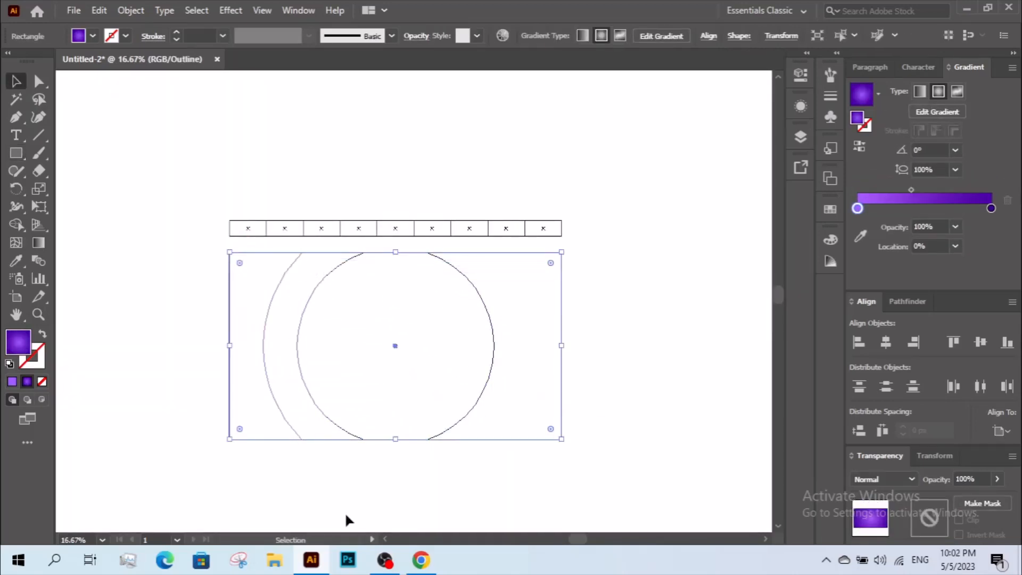
# Rotate a copy of the two left ring shapes about the artboard's center onto its right side and return to preview view.
pyautogui.click(344, 512)
pyautogui.click(266, 394)
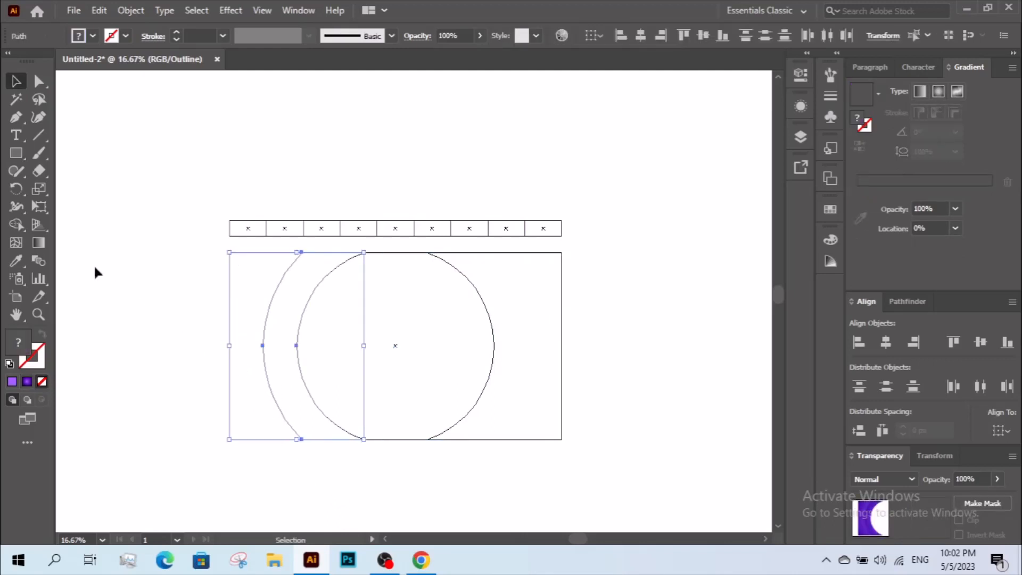
pyautogui.click(17, 189)
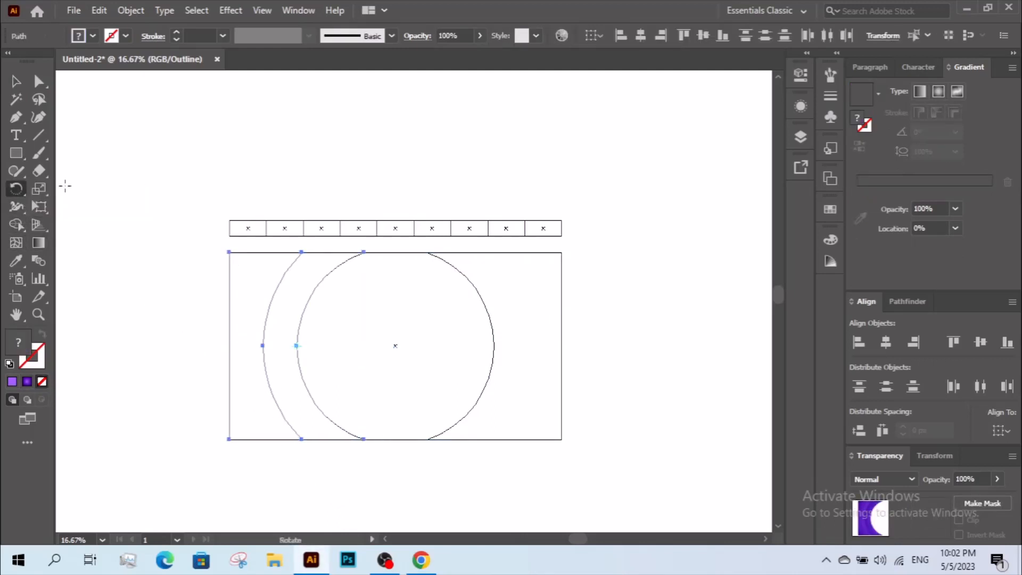
pyautogui.hotkey('ctrl', 'y')
pyautogui.press('v')
# Clip the circle and ring shapes to the artboard-sized rectangle with a clipping mask.
pyautogui.rightClick(530, 234)
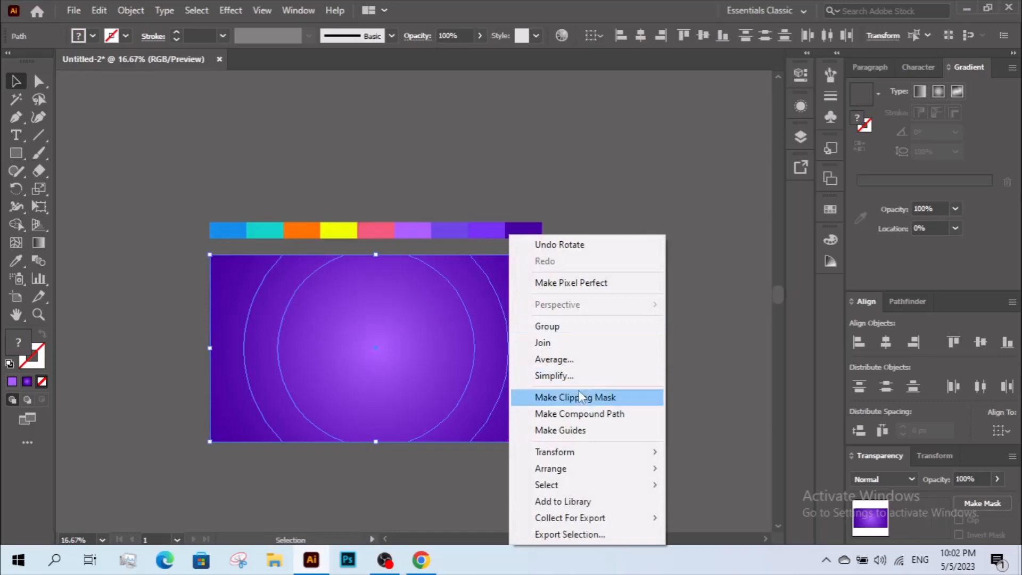
pyautogui.click(577, 395)
pyautogui.click(561, 387)
pyautogui.moveTo(562, 387); pyautogui.dragTo(590, 379)
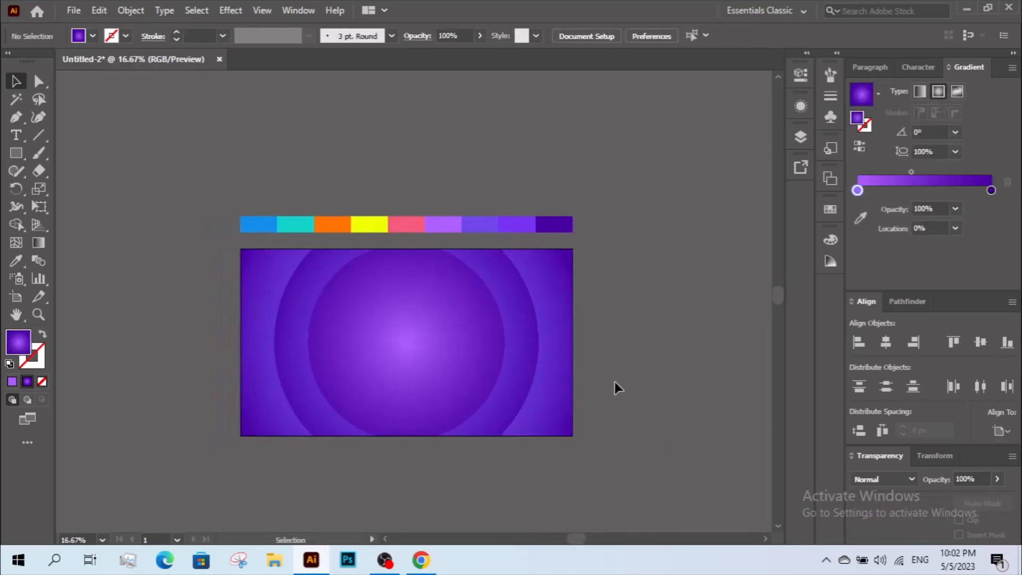
pyautogui.press('z')
pyautogui.click(625, 448)
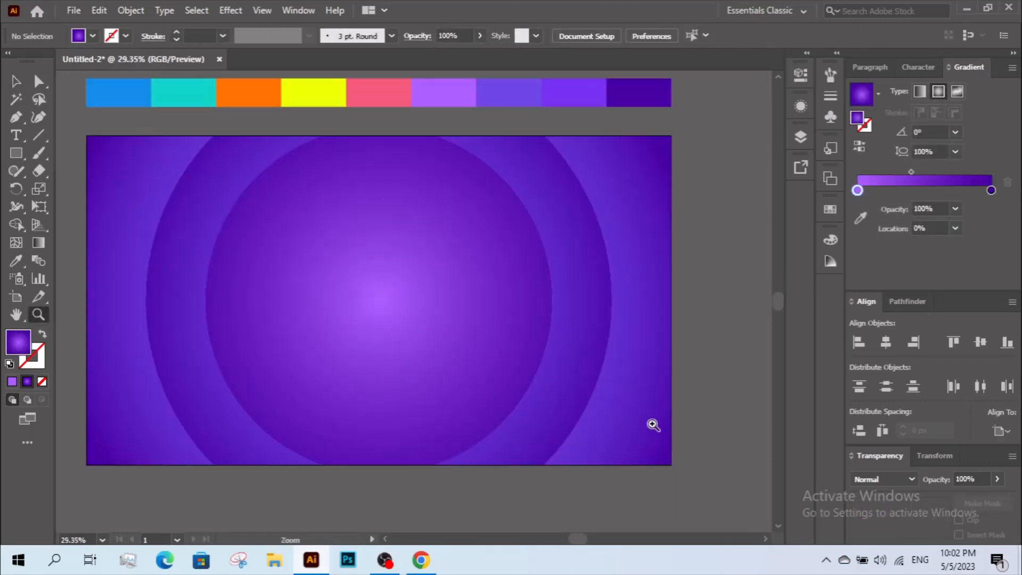
pyautogui.press('v')
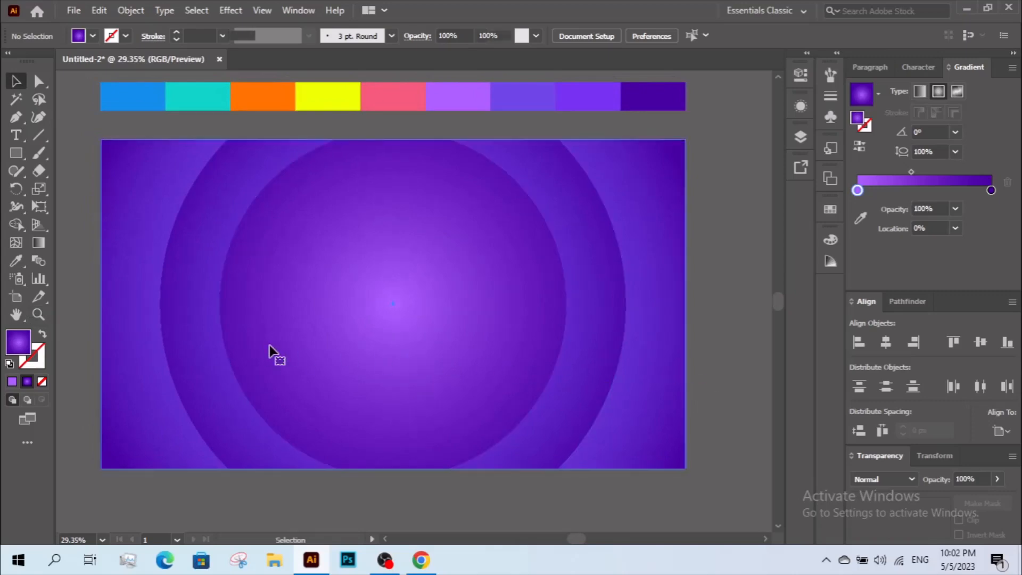
# Isolate the clipping mask group and draw a full-width rectangle band across the artboard's upper edge.
pyautogui.rightClick(221, 301)
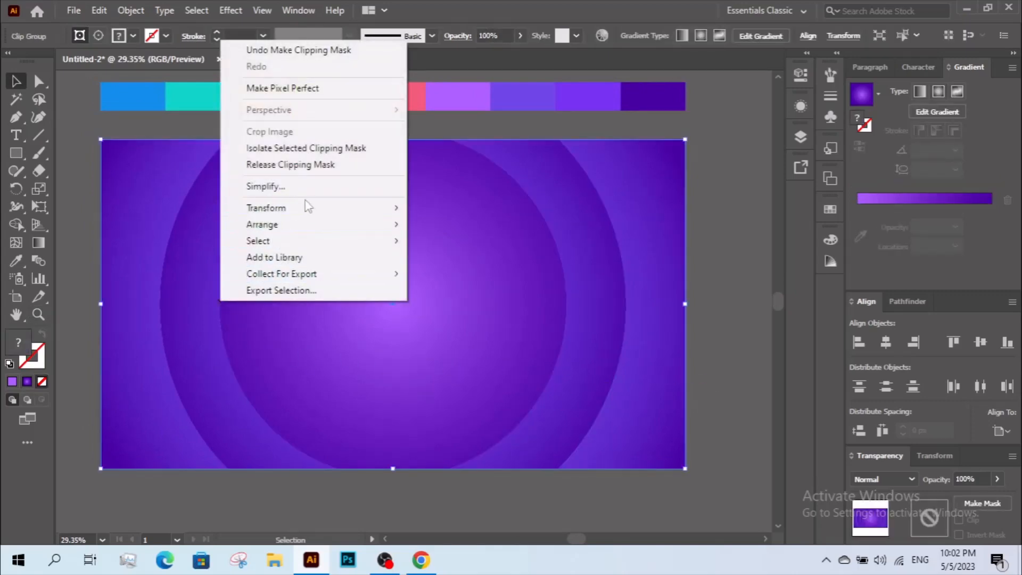
pyautogui.click(303, 151)
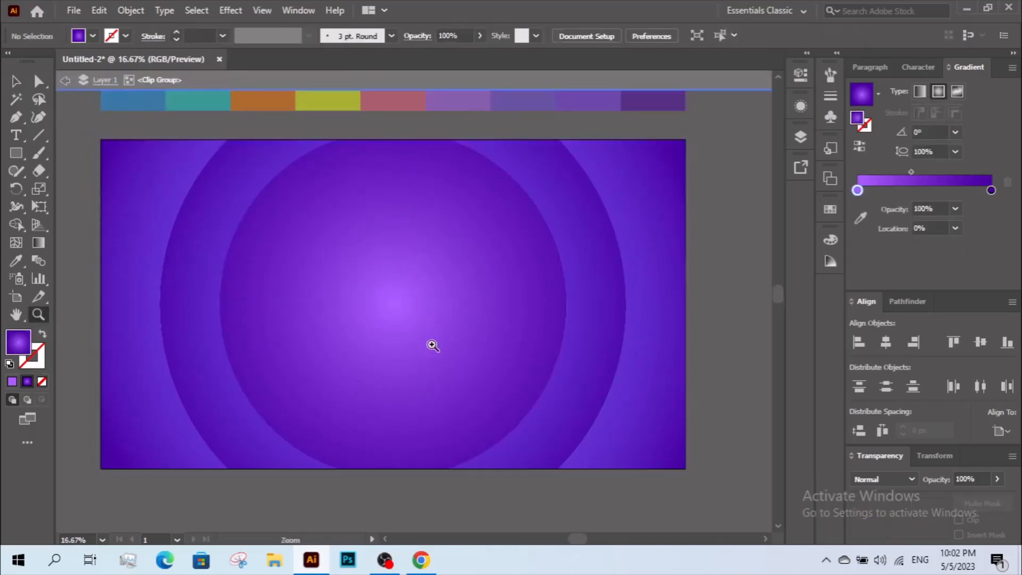
pyautogui.hotkey('ctrl', '-')
pyautogui.hotkey('ctrl', '-')
pyautogui.click(16, 153)
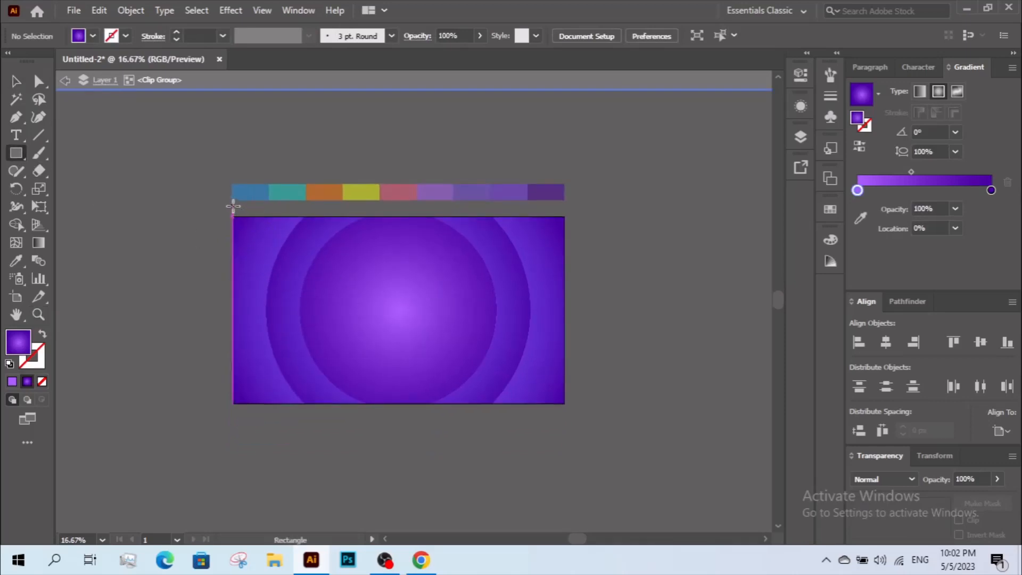
pyautogui.moveTo(232, 205); pyautogui.dragTo(565, 254)
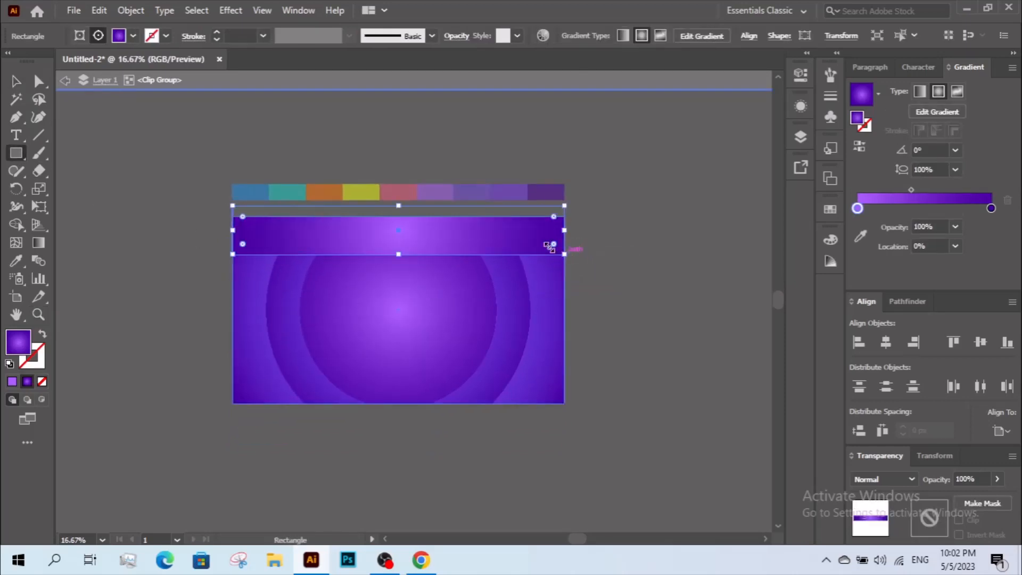
# Sample the darkest purple swatch for the band's first gradient stop and set that stop's opacity to 0%.
pyautogui.click(859, 238)
pyautogui.click(560, 189)
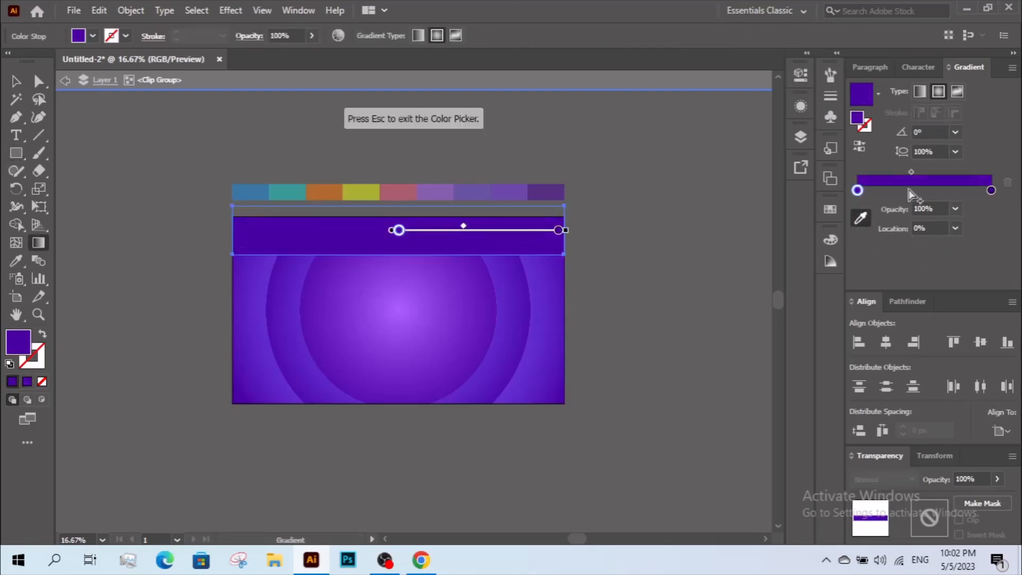
pyautogui.click(955, 208)
pyautogui.click(963, 224)
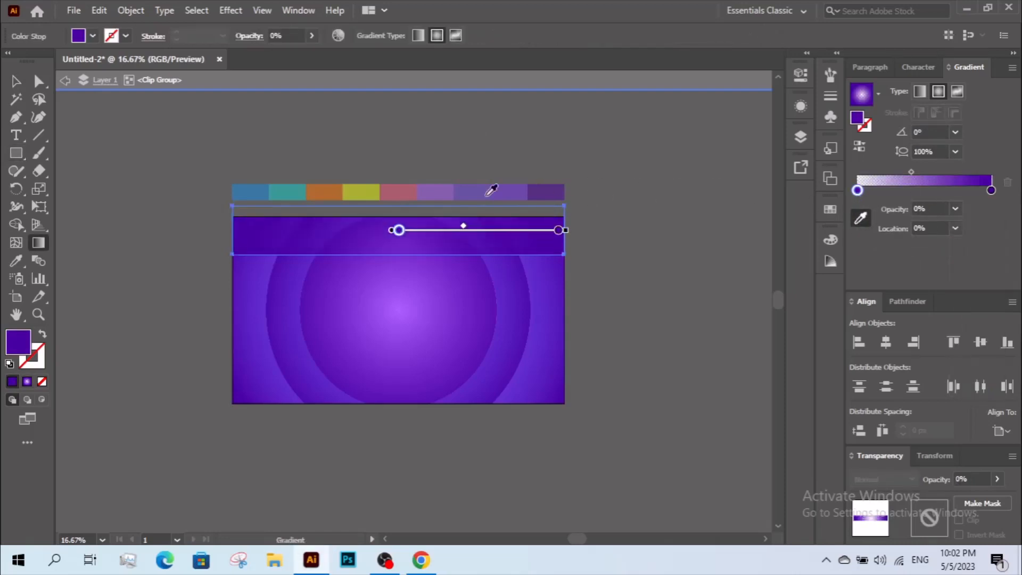
# Change the band's gradient to linear with an angle of 90°.
pyautogui.click(15, 81)
pyautogui.click(919, 91)
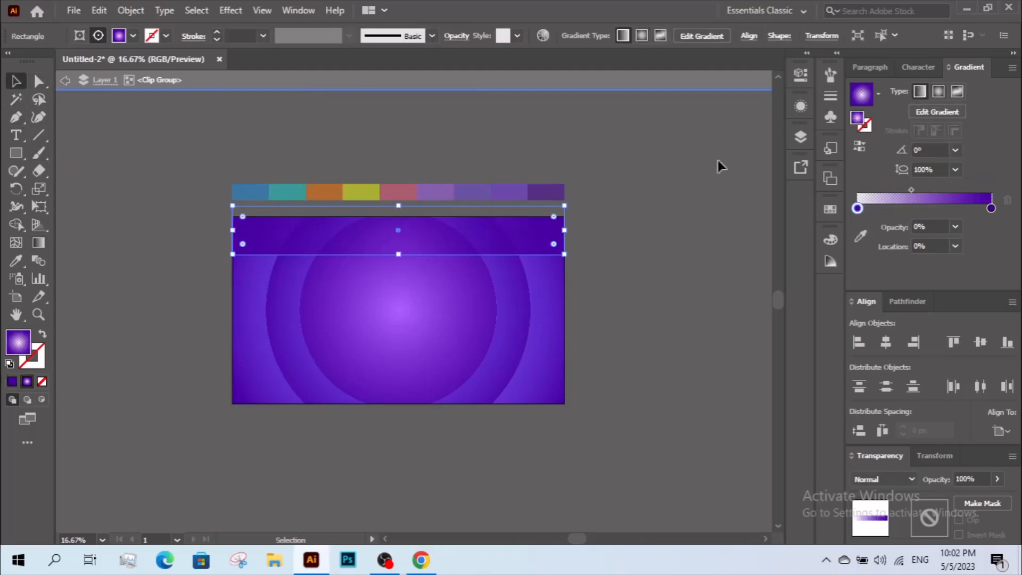
pyautogui.click(932, 150)
pyautogui.write('50')
pyautogui.press('Return')
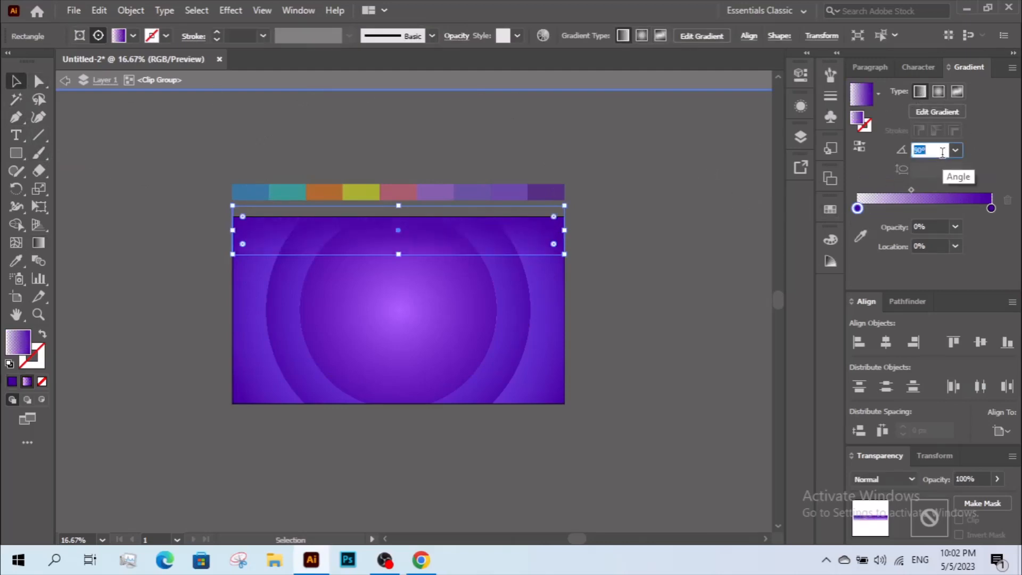
pyautogui.click(121, 206)
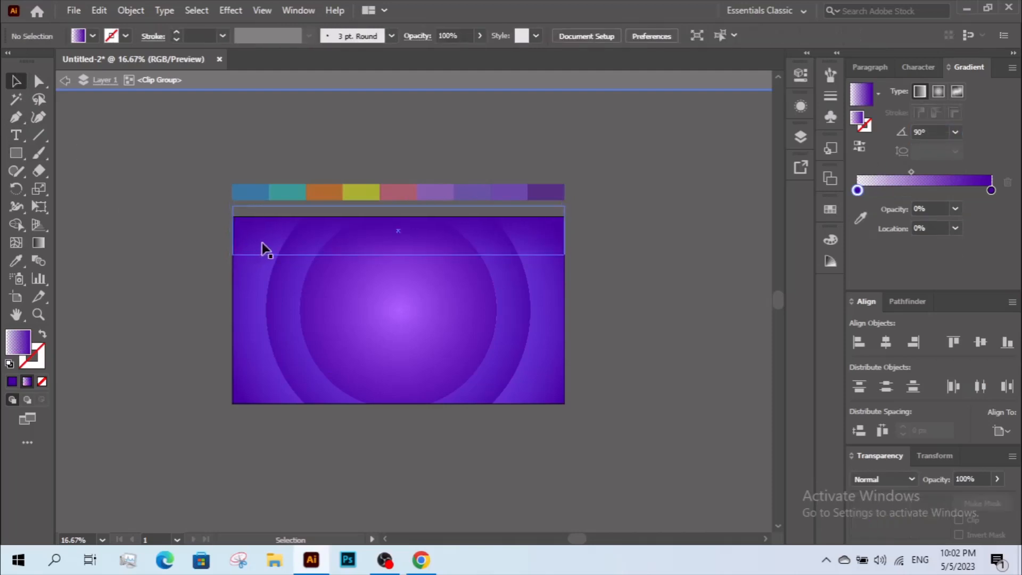
# Extend the band's lower edge slightly downward and bring its upper edge to the artboard's top edge.
pyautogui.click(399, 253)
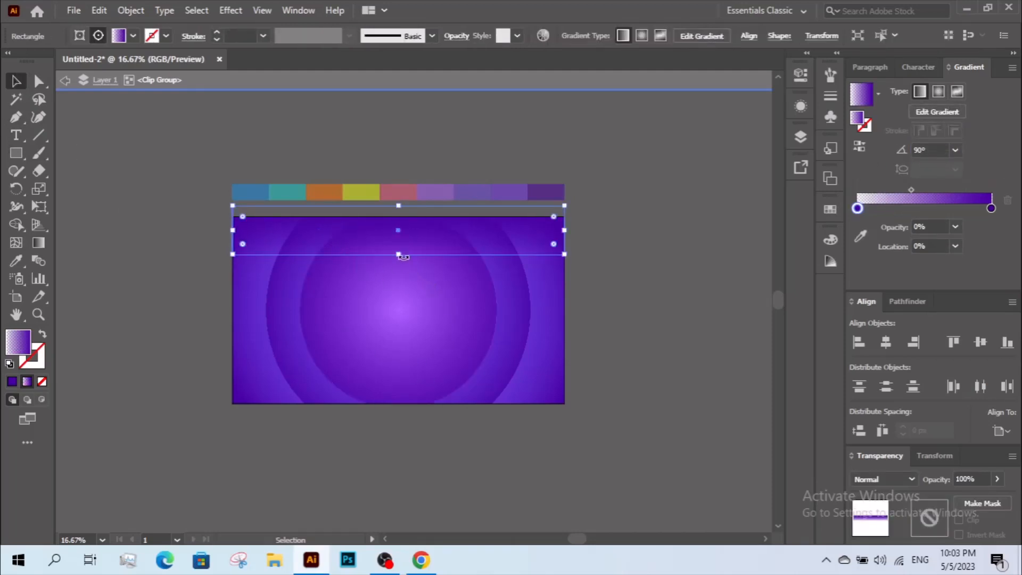
pyautogui.moveTo(398, 255); pyautogui.dragTo(400, 269)
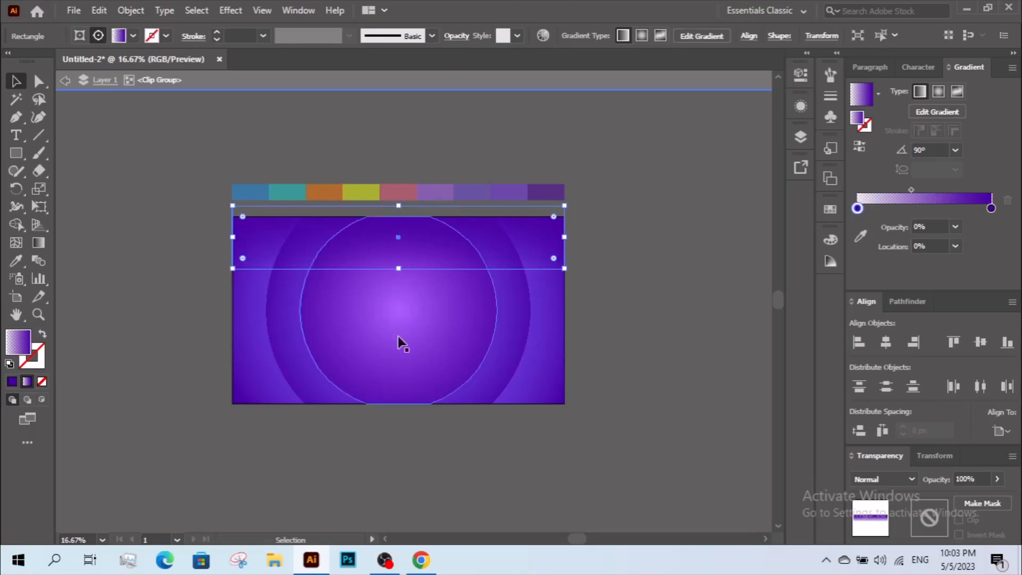
pyautogui.press('r')
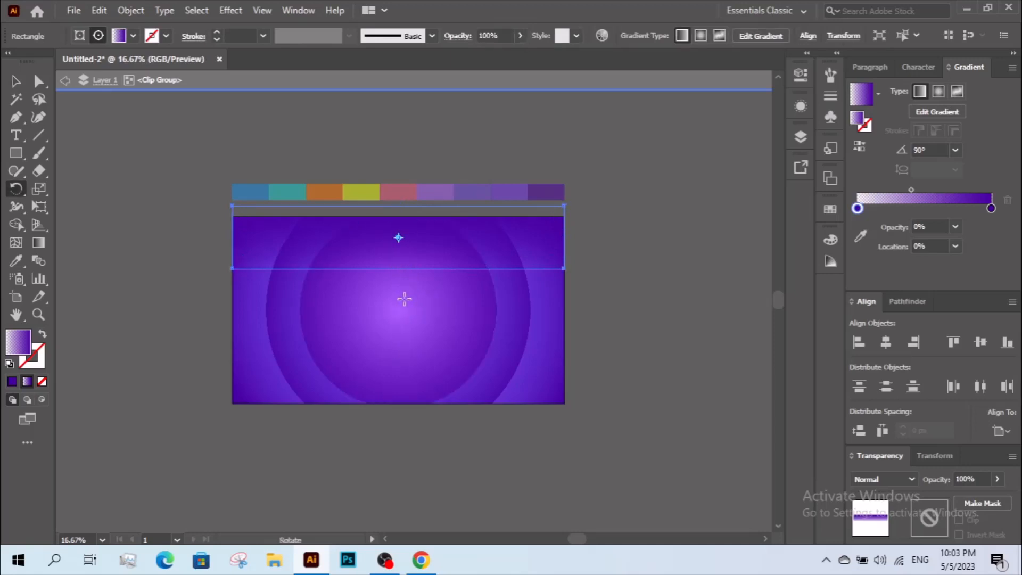
pyautogui.press('v')
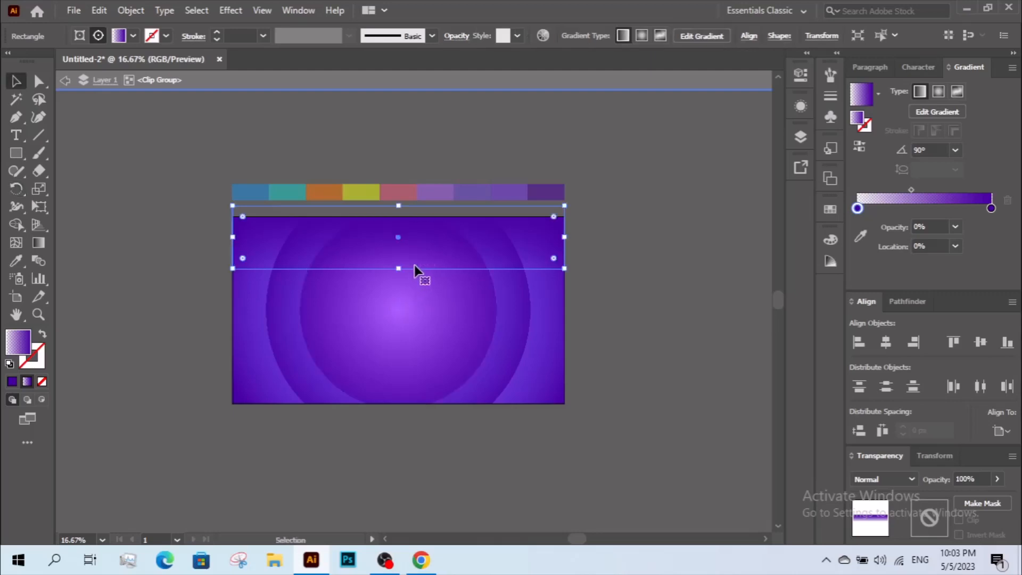
pyautogui.moveTo(400, 207); pyautogui.dragTo(404, 216)
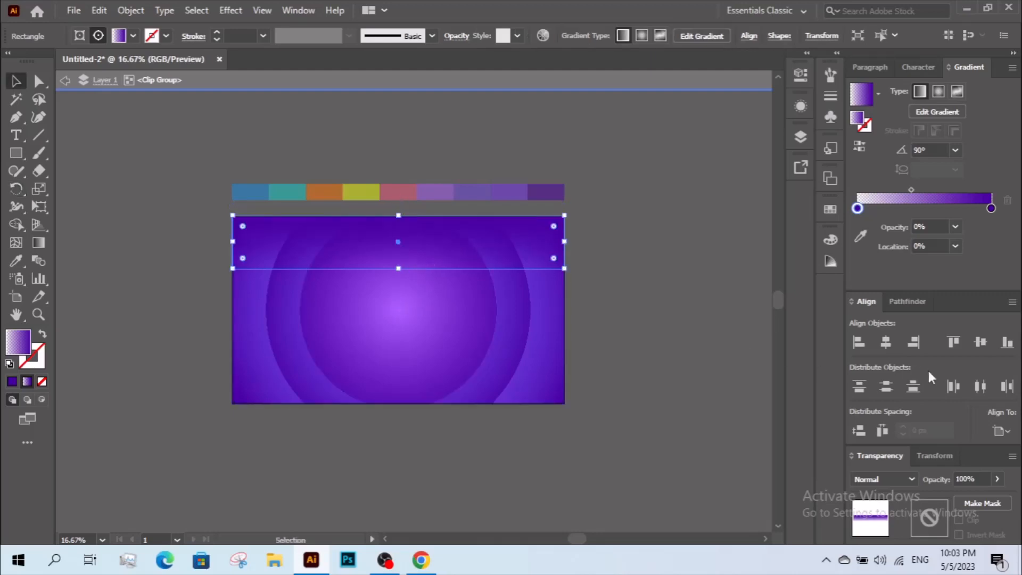
pyautogui.hscroll(-1, 622, 280)
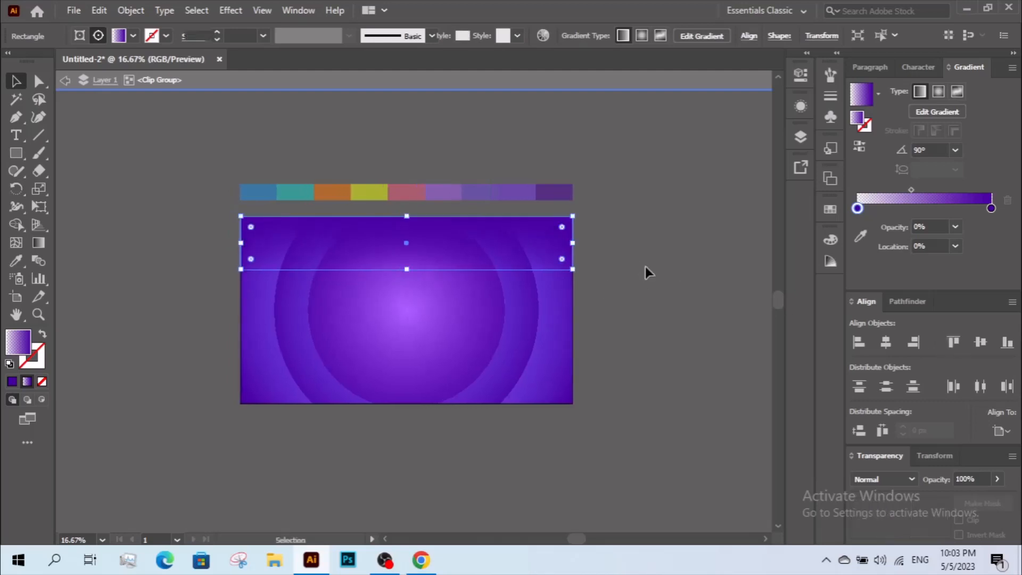
pyautogui.click(645, 268)
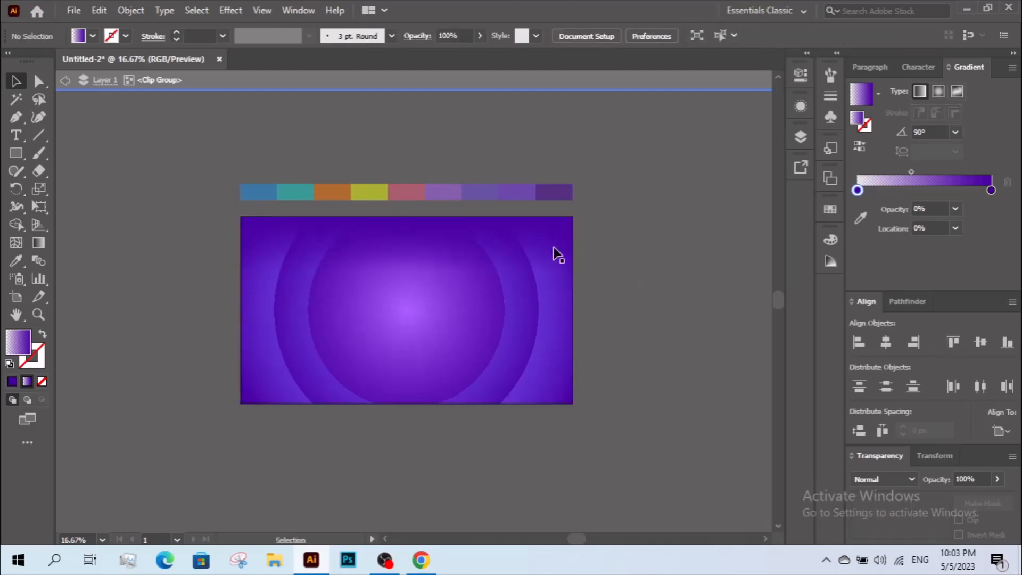
# Set the gradient band's overall opacity to 60%.
pyautogui.click(975, 477)
pyautogui.write('80')
pyautogui.press('Return')
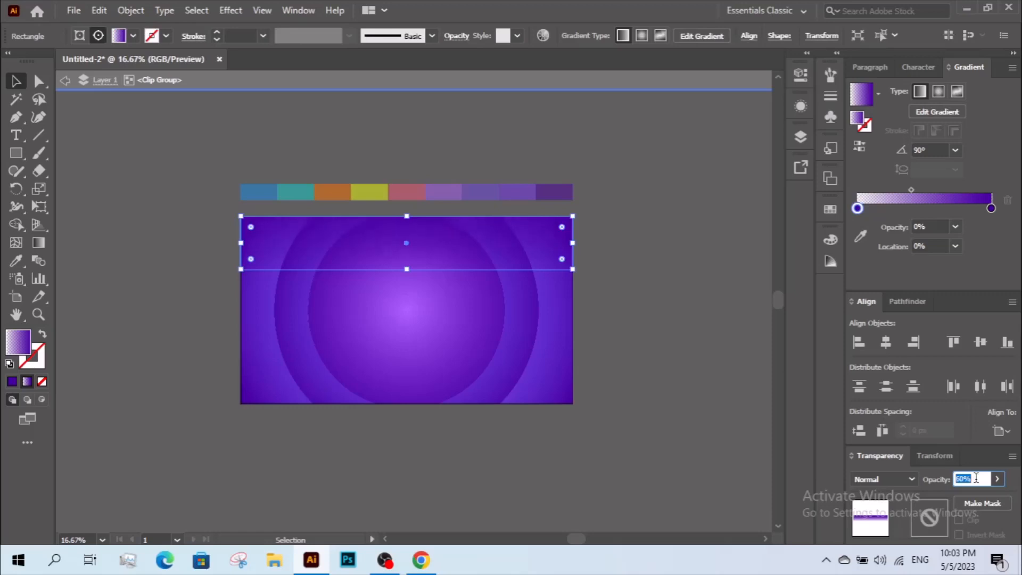
pyautogui.click(722, 426)
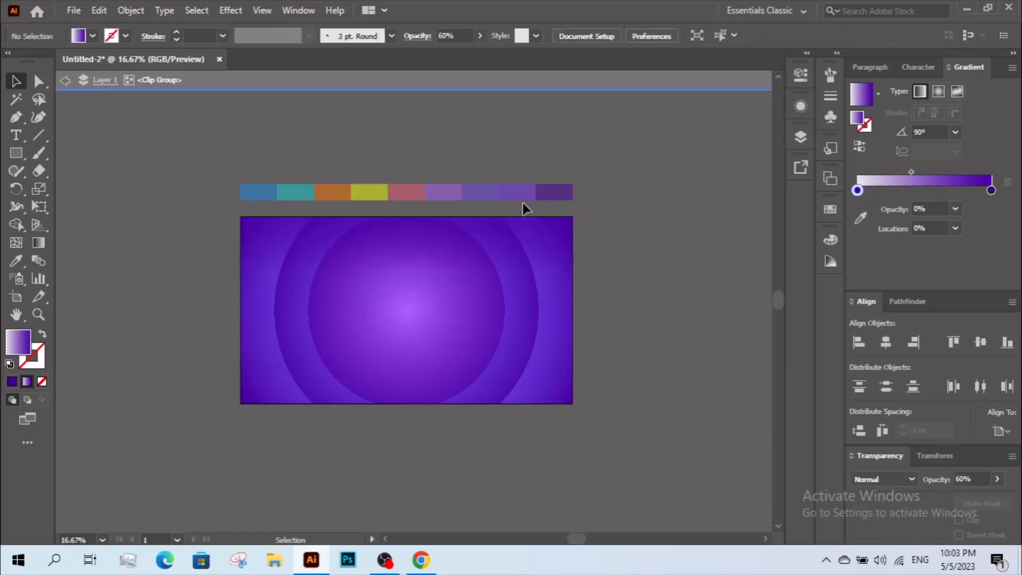
# Place a flipped copy of the gradient band along the artboard's lower edge, with its dark side at the bottom.
pyautogui.click(510, 241)
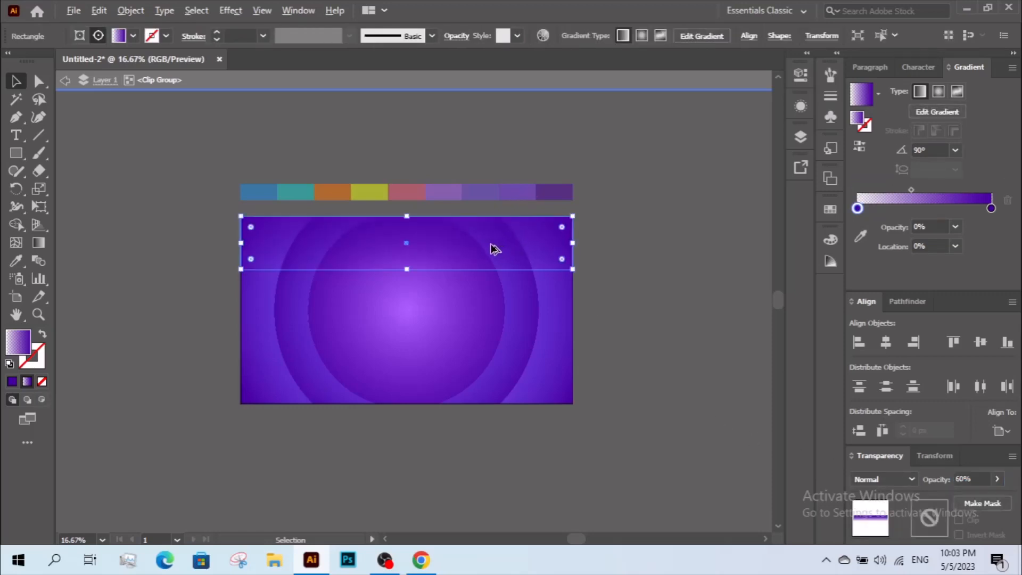
pyautogui.moveTo(468, 263); pyautogui.dragTo(469, 397)
pyautogui.moveTo(408, 345); pyautogui.dragTo(406, 403)
pyautogui.keyDown('ctrl'); pyautogui.keyDown('alt'); pyautogui.click(515, 387); pyautogui.keyUp('alt'); pyautogui.keyUp('ctrl')
pyautogui.moveTo(482, 337); pyautogui.dragTo(496, 388)
pyautogui.moveTo(223, 197); pyautogui.dragTo(502, 394)
pyautogui.moveTo(502, 394); pyautogui.dragTo(519, 381)
# Shift the upper band's gradient midpoint toward the dark stop and exit isolation mode.
pyautogui.click(374, 215)
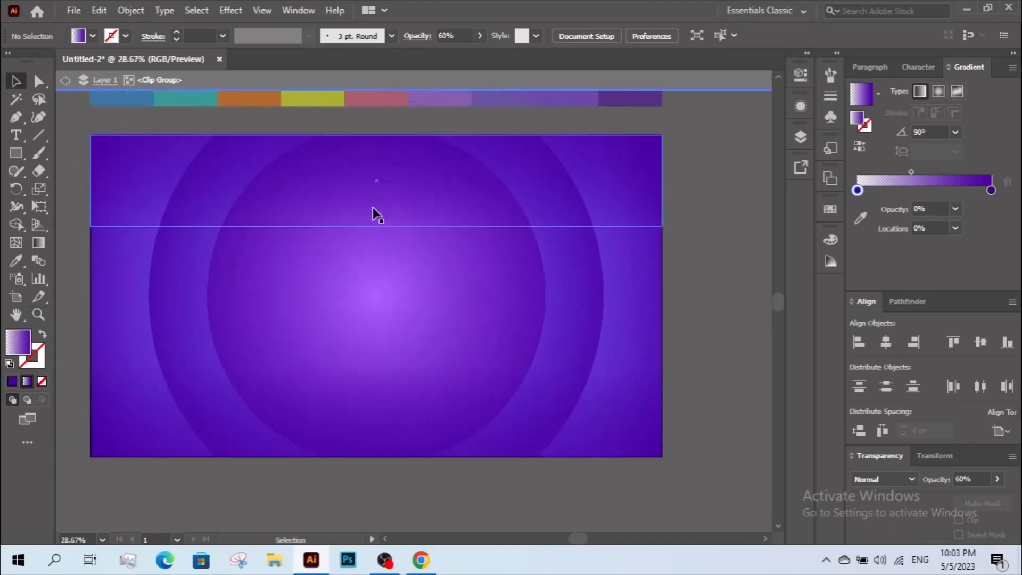
pyautogui.press('g')
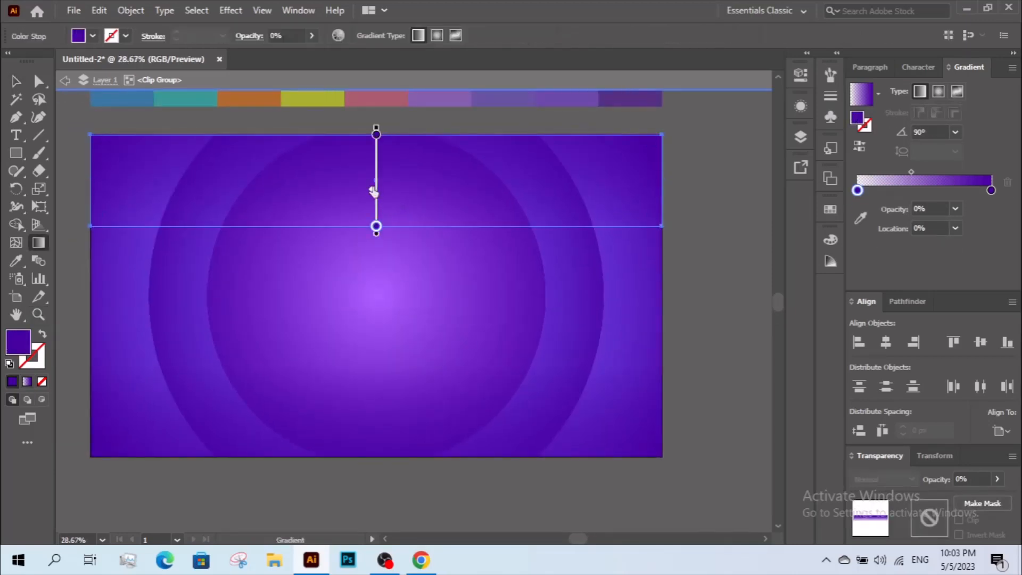
pyautogui.moveTo(372, 180); pyautogui.dragTo(372, 180)
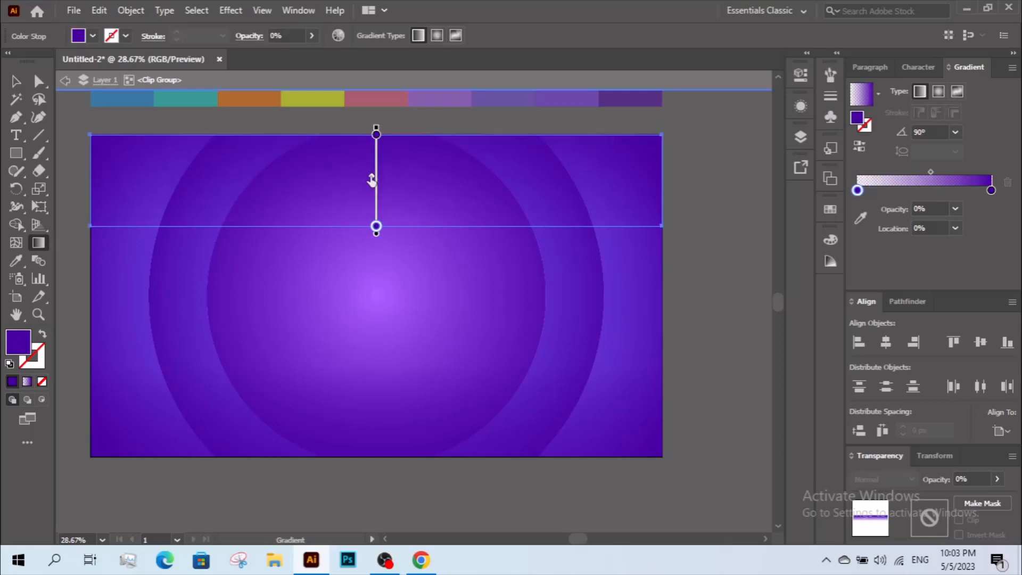
pyautogui.click(17, 81)
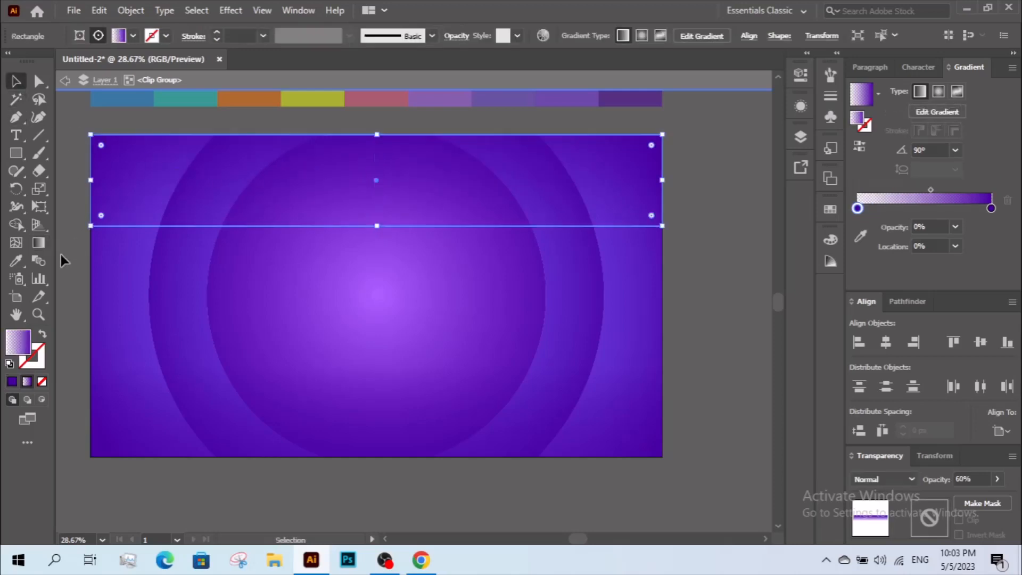
pyautogui.press('z')
pyautogui.hotkey('ctrl', 'shift', 'a')
pyautogui.keyDown('alt'); pyautogui.click(398, 252); pyautogui.keyUp('alt')
pyautogui.keyDown('alt'); pyautogui.click(398, 252); pyautogui.keyUp('alt')
pyautogui.moveTo(483, 230); pyautogui.dragTo(493, 308)
pyautogui.press('v')
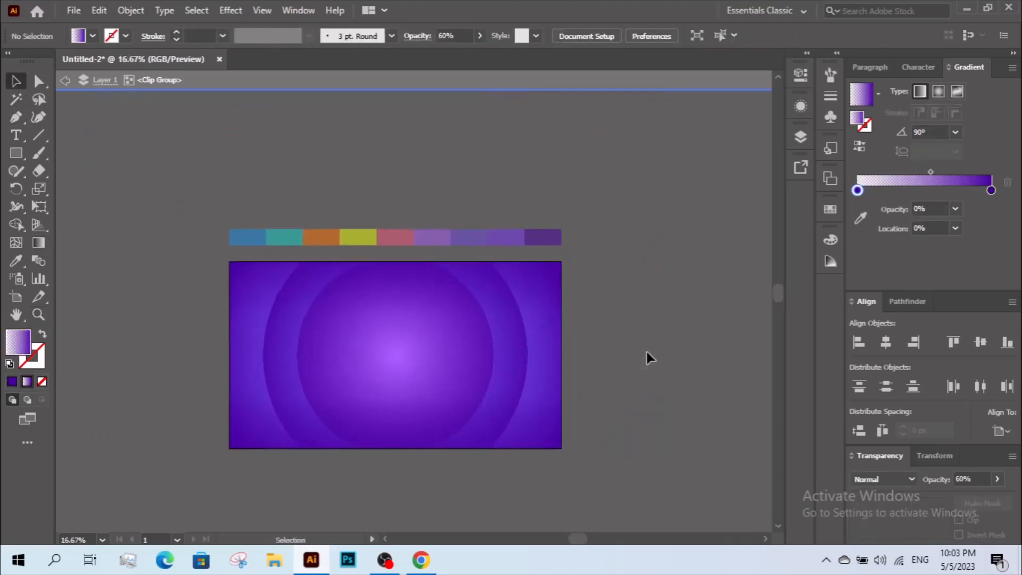
pyautogui.click(435, 422)
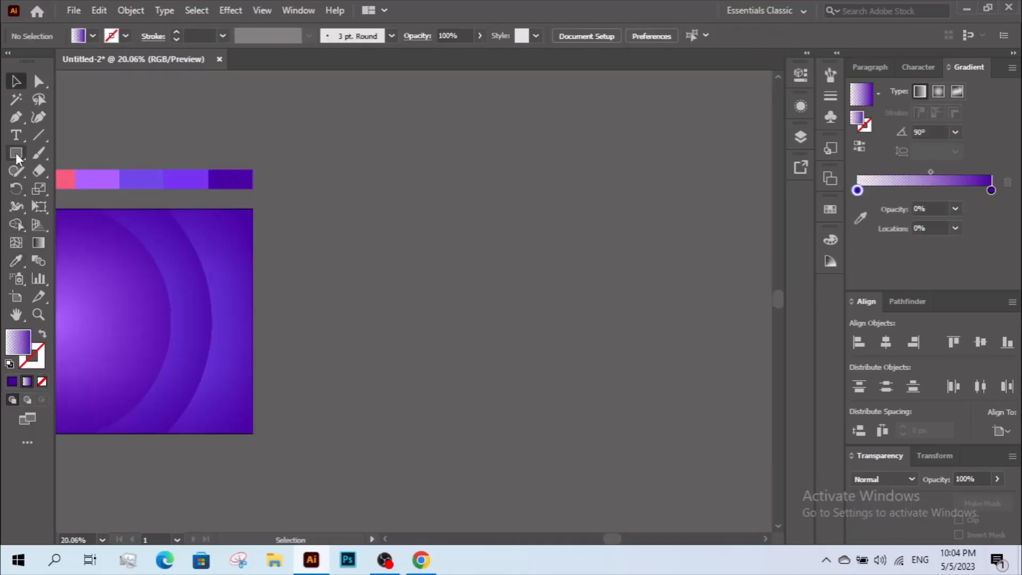
# Draw a circle with the Ellipse tool on the empty canvas beside the artboard's right edge.
pyautogui.moveTo(15, 152); pyautogui.dragTo(15, 152)
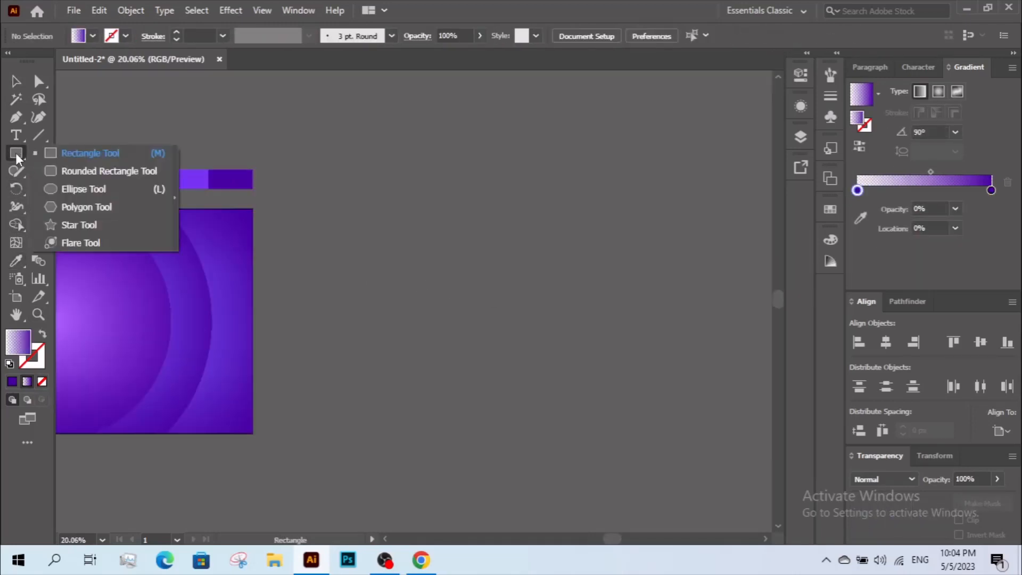
pyautogui.click(66, 174)
pyautogui.moveTo(382, 259); pyautogui.dragTo(484, 347)
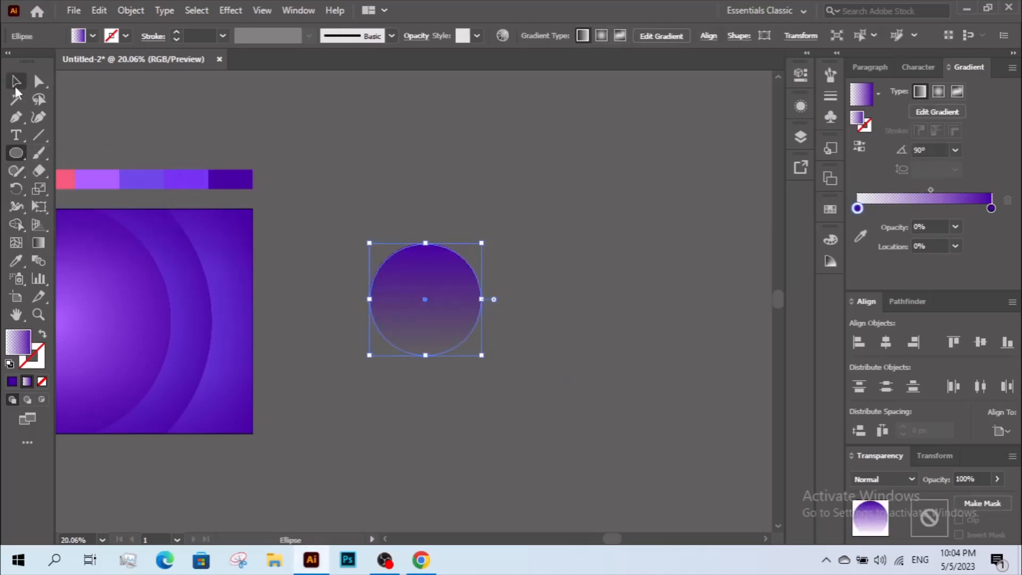
# Fill the new circle with the solid pink swatch sampled from the palette strip using the Eyedropper tool.
pyautogui.moveTo(290, 294); pyautogui.dragTo(423, 313)
pyautogui.press('i')
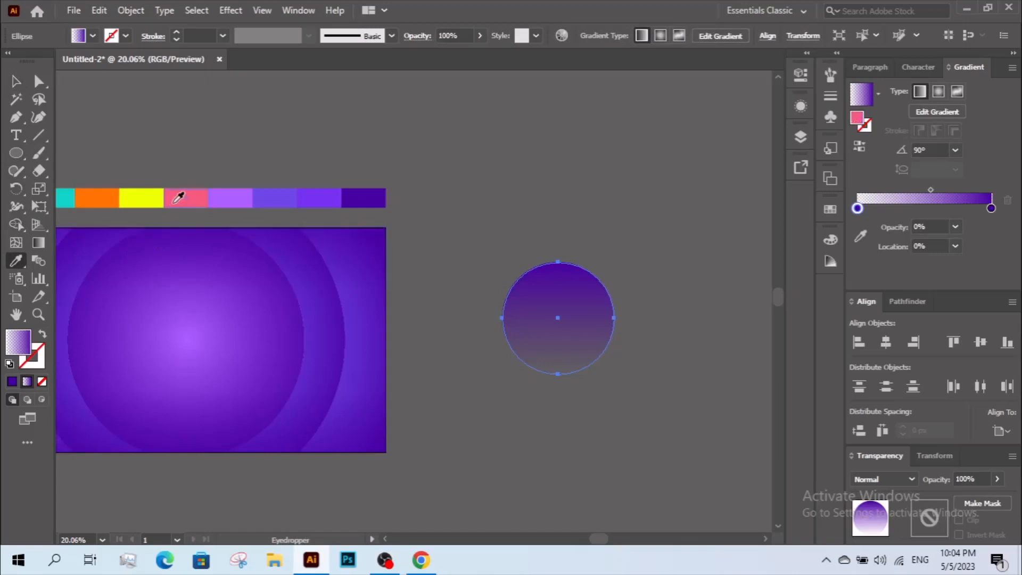
pyautogui.click(177, 197)
pyautogui.press('v')
pyautogui.moveTo(541, 320); pyautogui.dragTo(417, 292)
pyautogui.click(434, 257)
# Duplicate the pink circle beside the original and fill the copy with a radial transparent-to-purple gradient.
pyautogui.press('z')
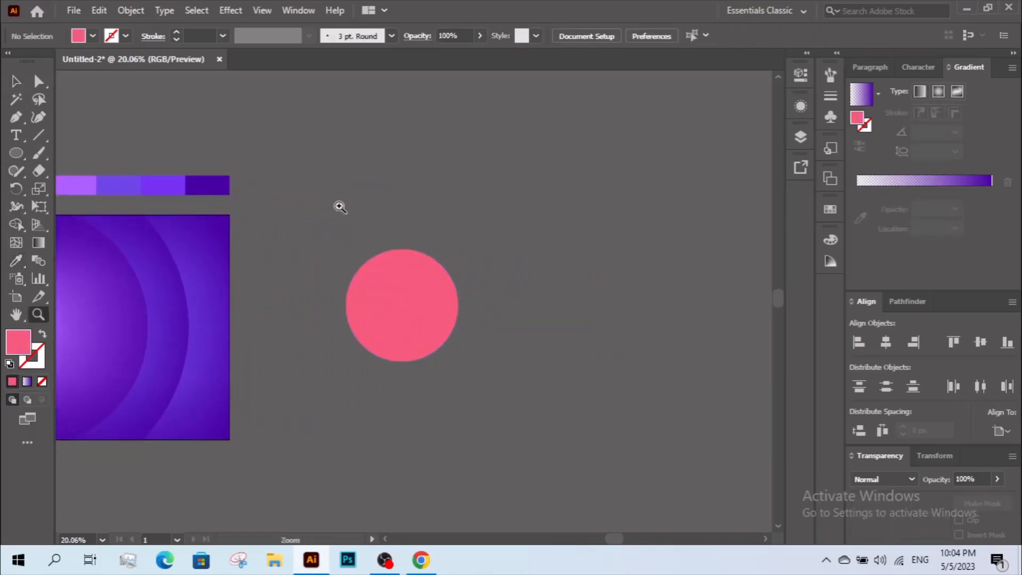
pyautogui.moveTo(336, 203); pyautogui.dragTo(724, 433)
pyautogui.click(6, 84)
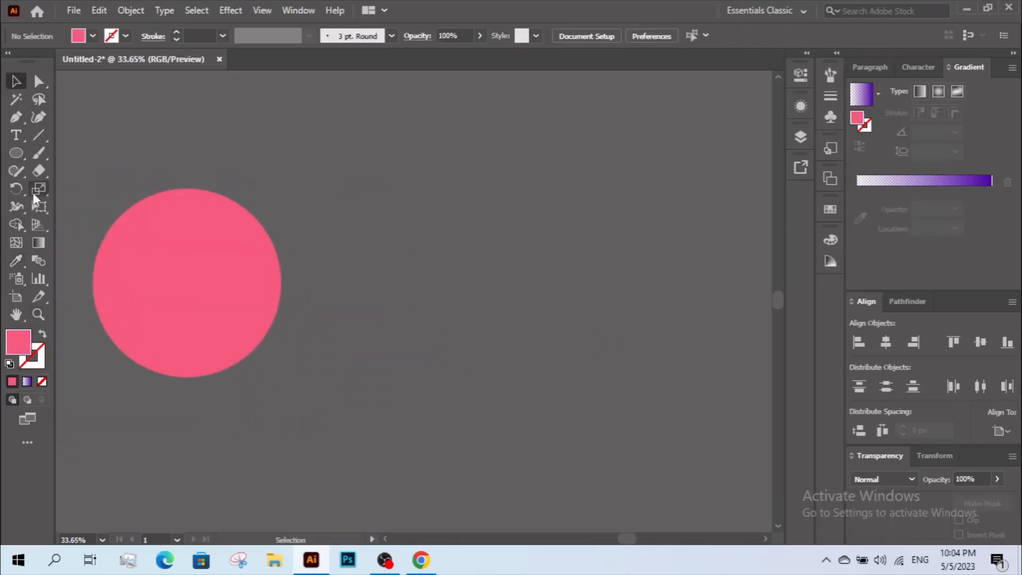
pyautogui.click(201, 309)
pyautogui.moveTo(206, 289); pyautogui.dragTo(451, 304)
pyautogui.click(930, 186)
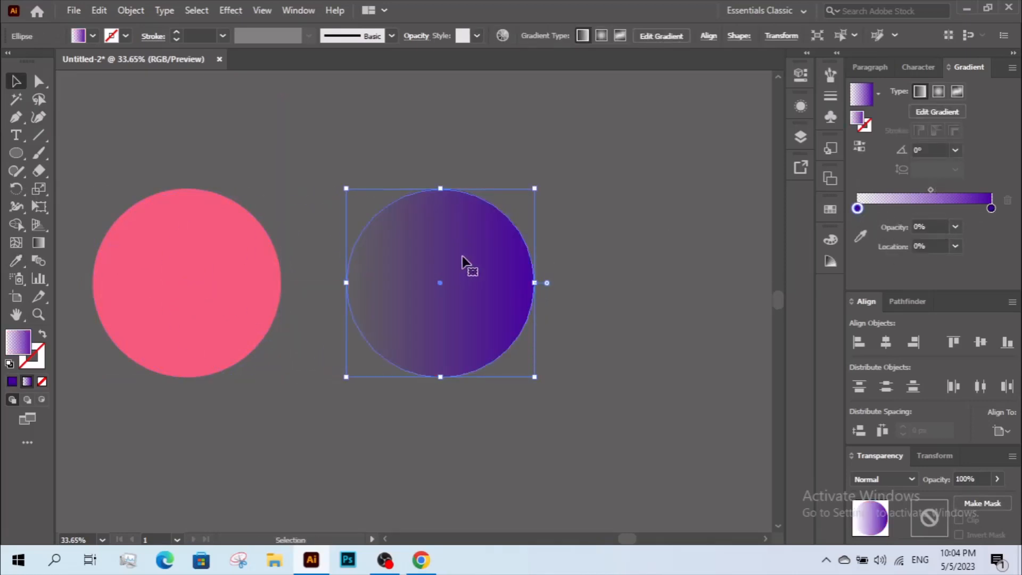
pyautogui.click(939, 91)
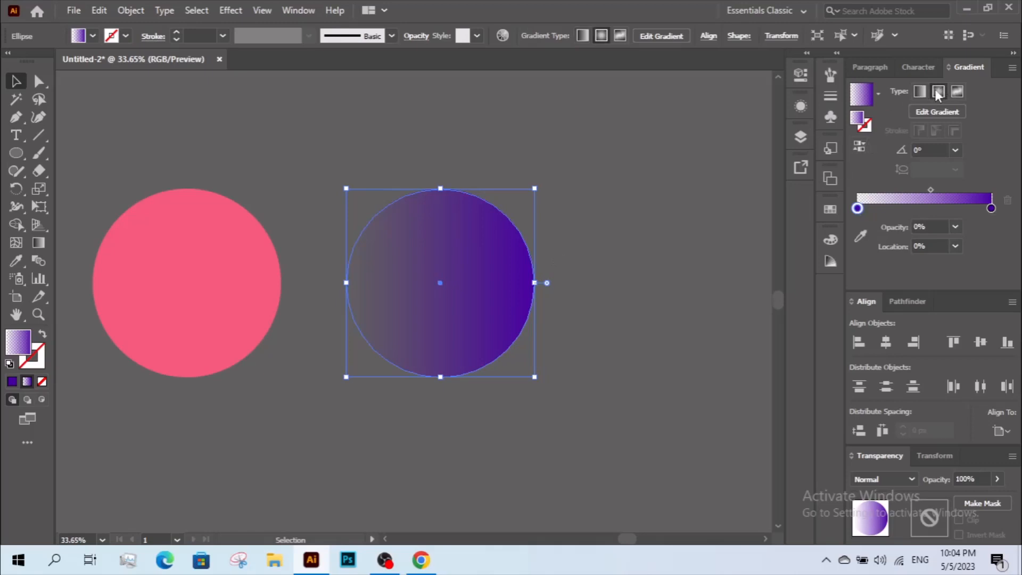
# Enlarge the copy's radial gradient beyond its outline and offset the gradient centre toward the circle's upper-right edge.
pyautogui.click(38, 241)
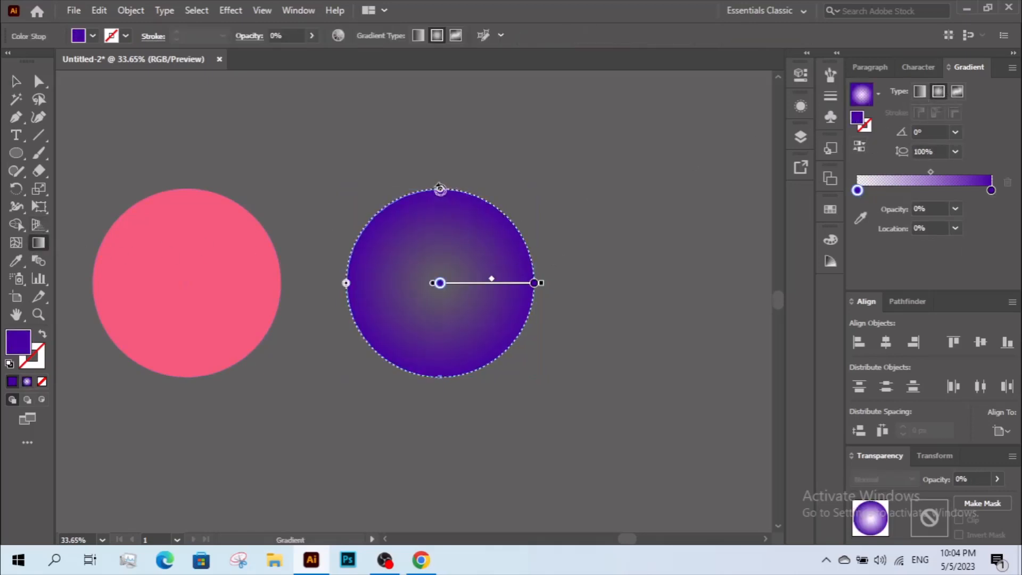
pyautogui.press('v')
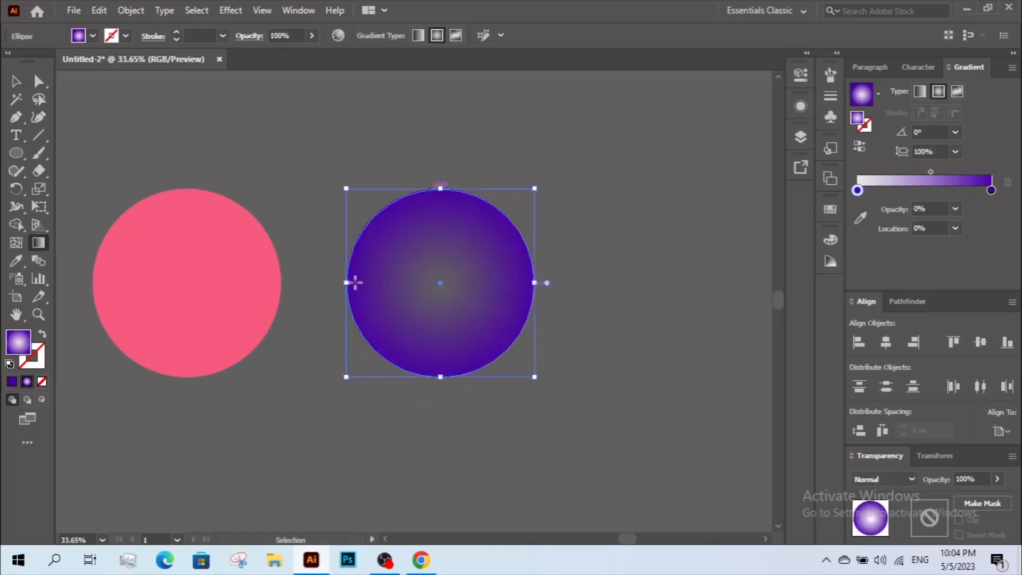
pyautogui.press('g')
pyautogui.moveTo(347, 283); pyautogui.dragTo(325, 283)
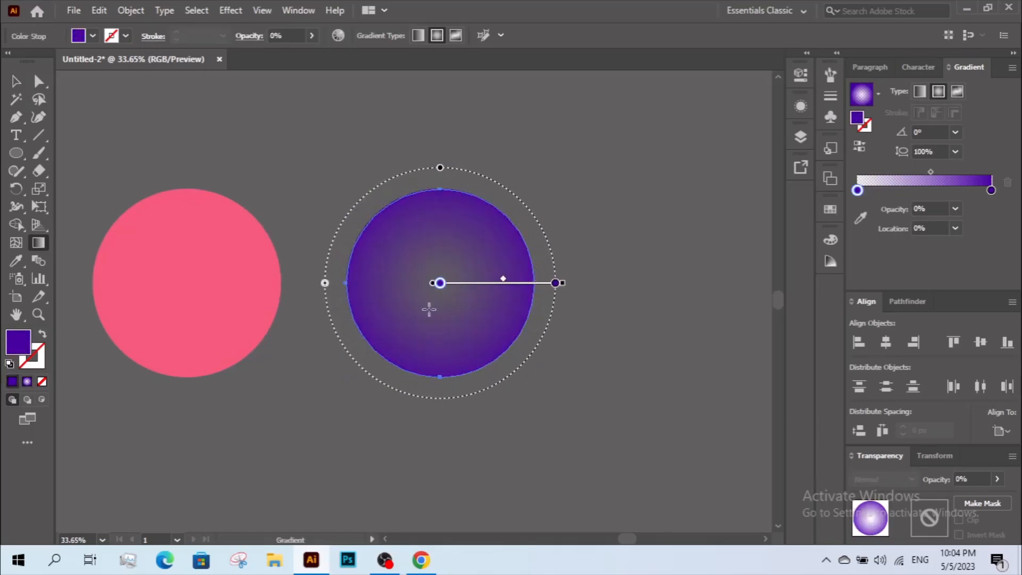
pyautogui.moveTo(484, 289); pyautogui.dragTo(500, 276)
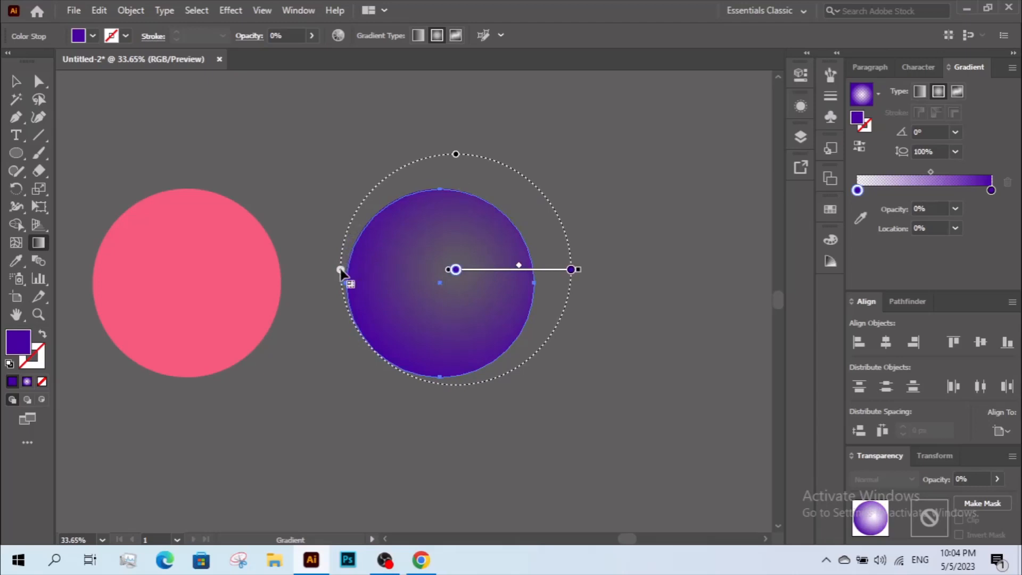
pyautogui.moveTo(340, 270); pyautogui.dragTo(297, 269)
pyautogui.moveTo(479, 274); pyautogui.dragTo(511, 238)
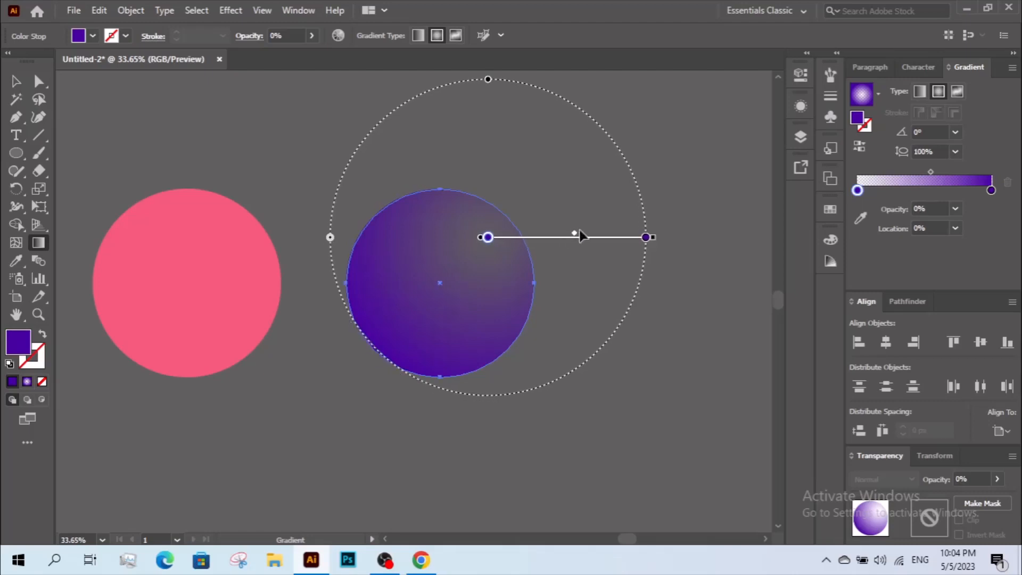
# Shift the gradient midpoint toward the dark stop and move the transparent stop to a location of about 21%.
pyautogui.moveTo(584, 236); pyautogui.dragTo(627, 236)
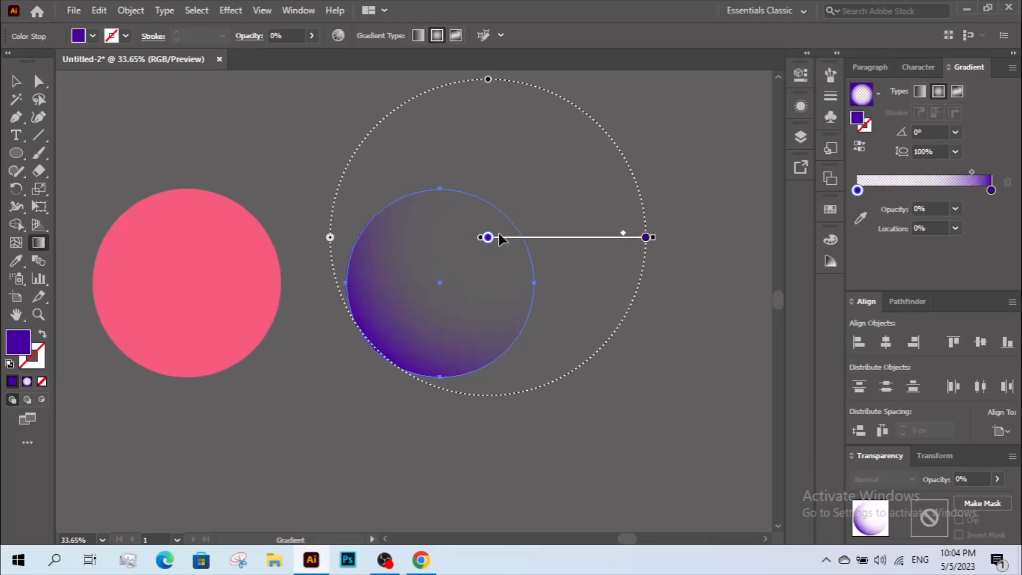
pyautogui.moveTo(488, 238); pyautogui.dragTo(521, 241)
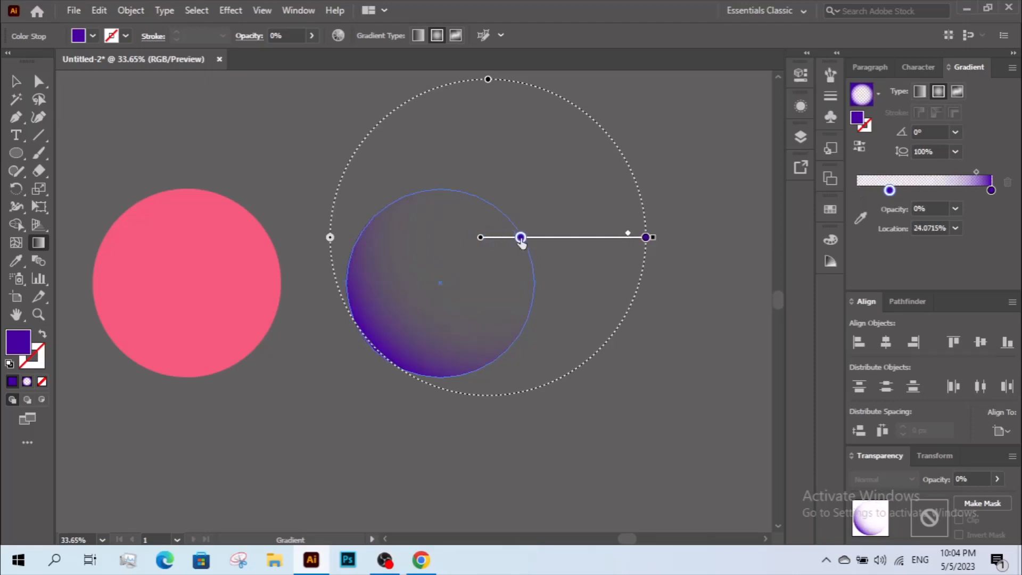
pyautogui.click(16, 80)
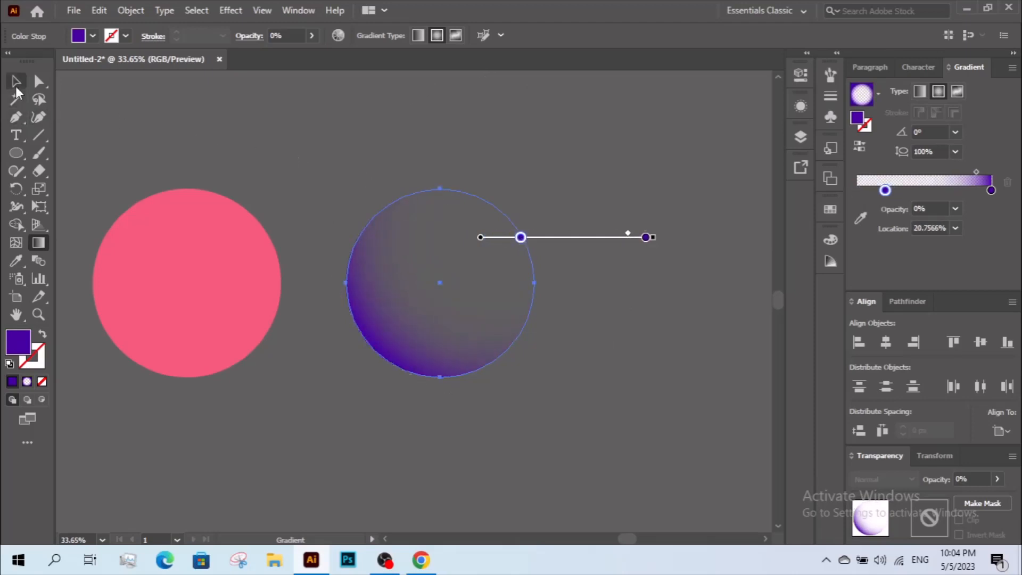
pyautogui.click(248, 137)
# Align the shaded gradient circle onto the pink circle so that they overlap exactly.
pyautogui.moveTo(314, 165); pyautogui.dragTo(338, 162)
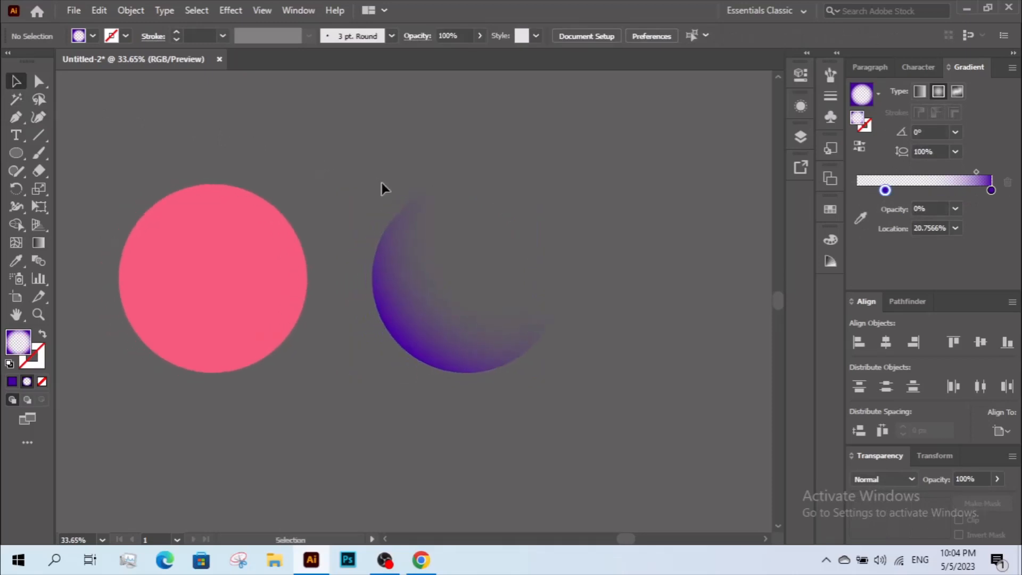
pyautogui.click(443, 250)
pyautogui.keyDown('shift'); pyautogui.click(250, 287); pyautogui.keyUp('shift')
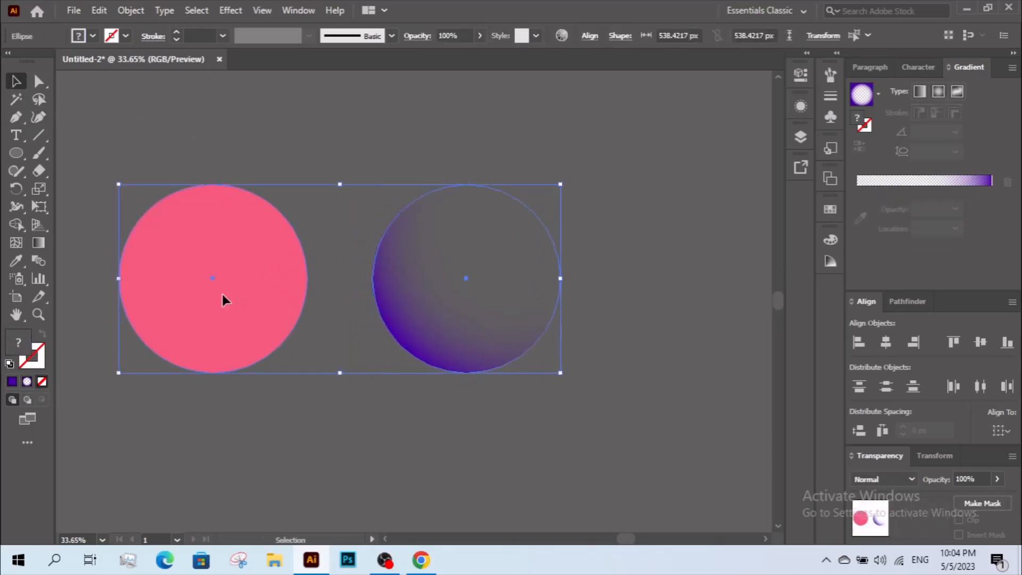
pyautogui.click(866, 346)
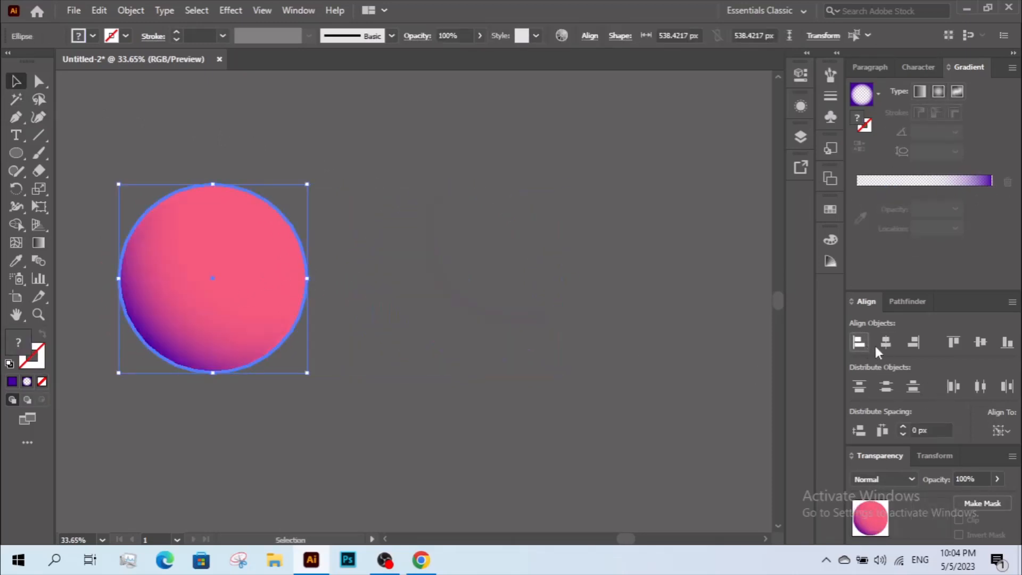
pyautogui.click(624, 340)
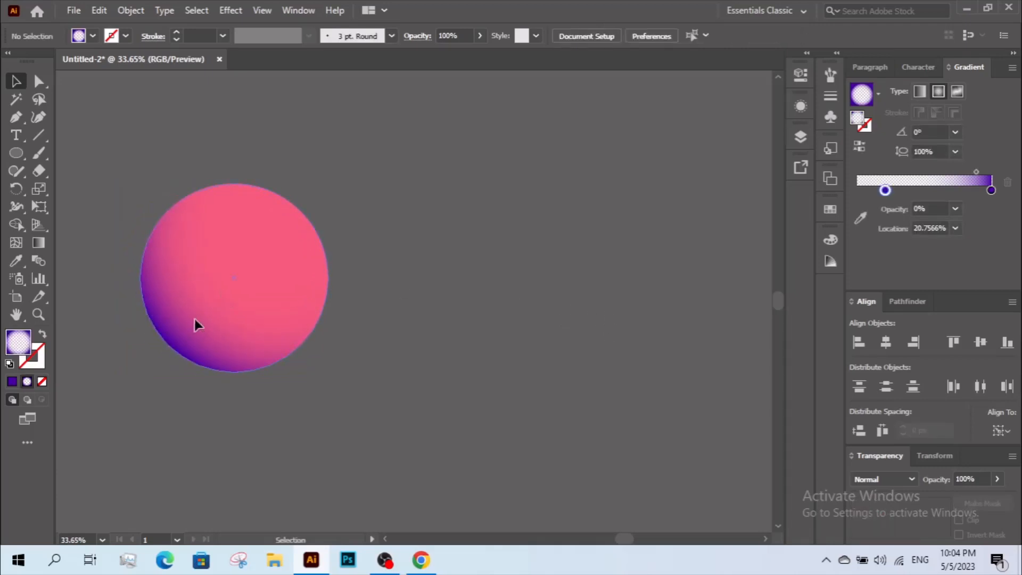
# Shrink the shading circle's radial gradient, lower its centre slightly, and shift its midpoint back toward the transparent stop.
pyautogui.click(193, 320)
pyautogui.click(38, 242)
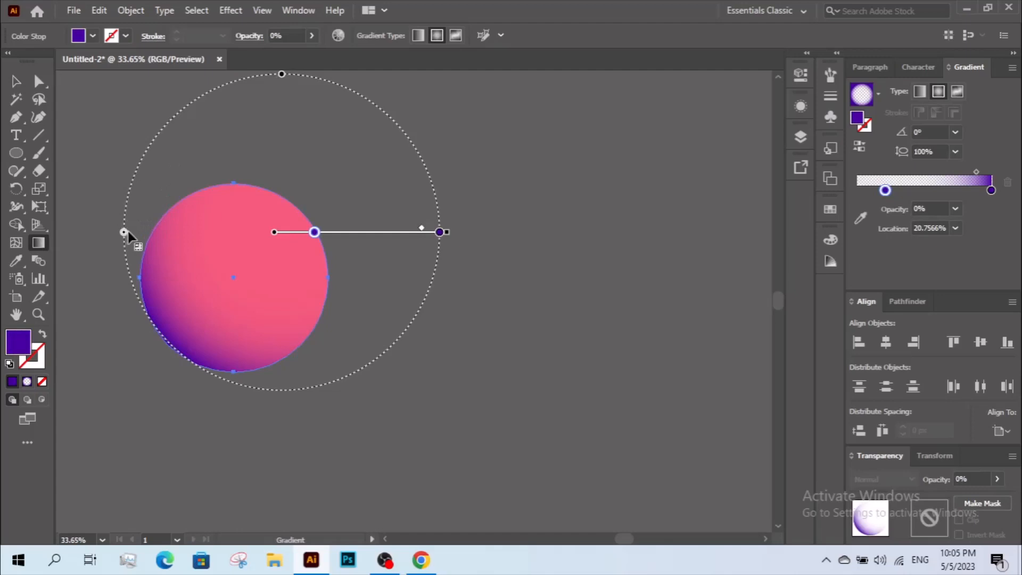
pyautogui.moveTo(124, 233); pyautogui.dragTo(146, 233)
pyautogui.moveTo(340, 234)
pyautogui.mouseDown()
pyautogui.moveTo(312, 254)
pyautogui.moveTo(338, 250)
pyautogui.mouseUp()
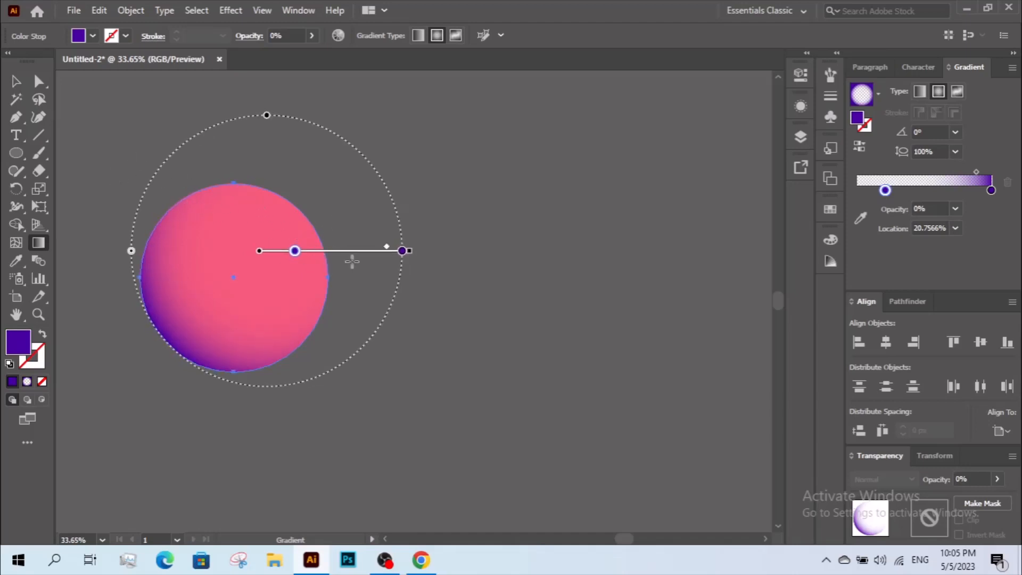
pyautogui.moveTo(374, 254); pyautogui.dragTo(369, 247)
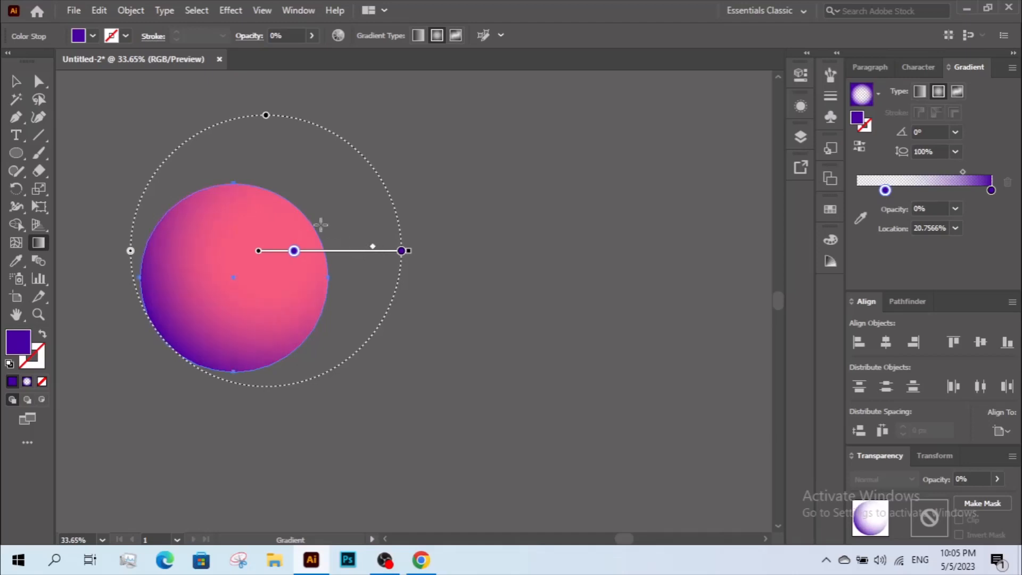
pyautogui.click(15, 81)
pyautogui.click(336, 275)
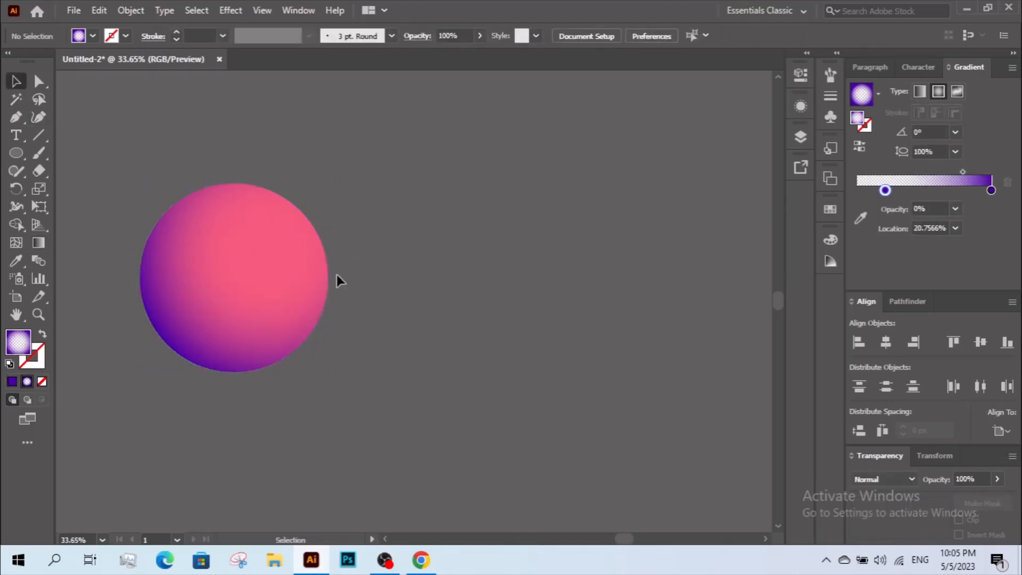
# Duplicate the shading circle beside the ball and recolour both gradient stops white, keeping the inner stop at 0% opacity.
pyautogui.moveTo(239, 285); pyautogui.dragTo(534, 288)
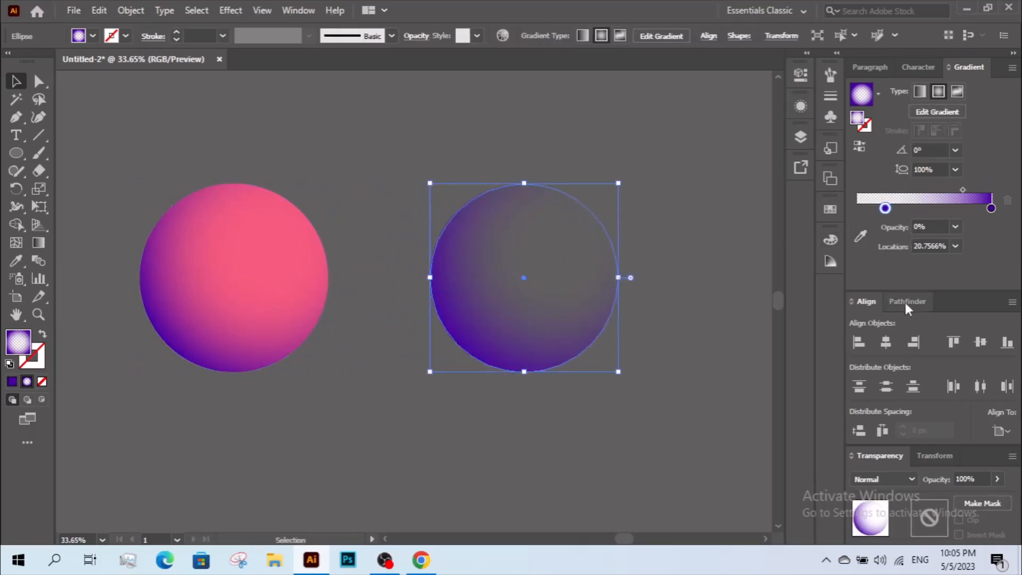
pyautogui.click(991, 208)
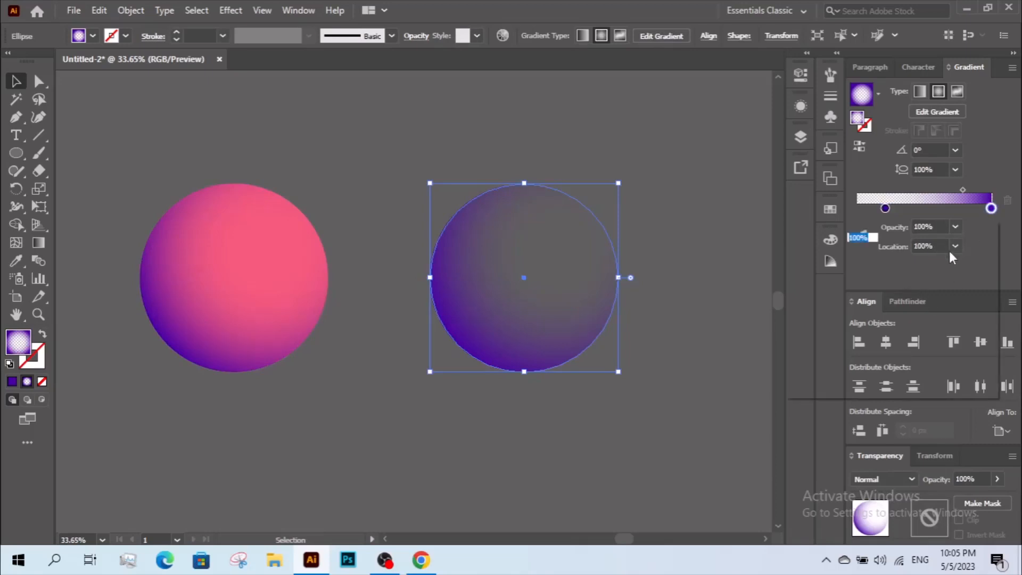
pyautogui.click(885, 209)
pyautogui.doubleClick(885, 209)
pyautogui.write('0')
pyautogui.press('Return')
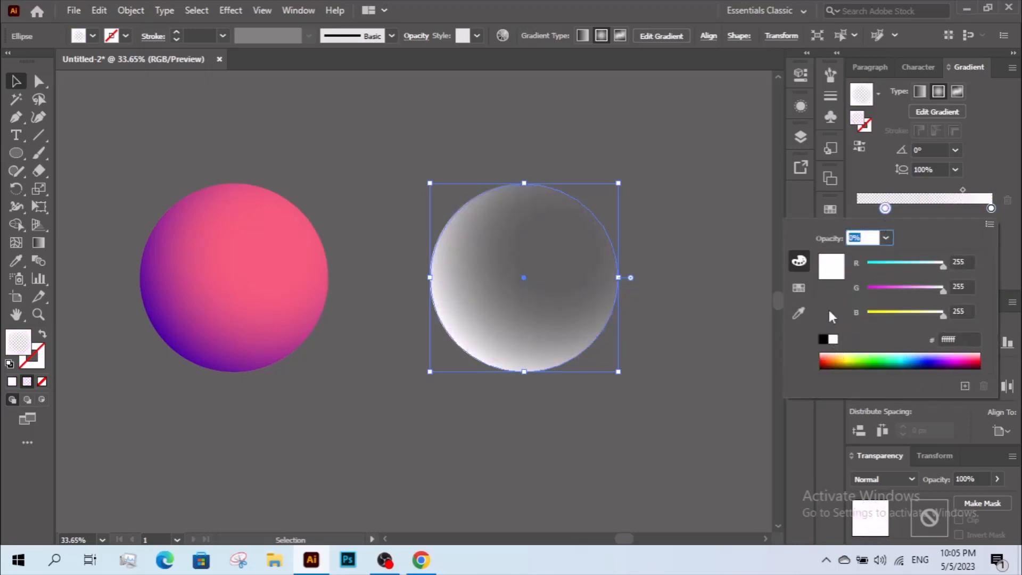
# Reverse the white radial gradient to form a highlight spot and place that circle over the pink ball.
pyautogui.click(940, 91)
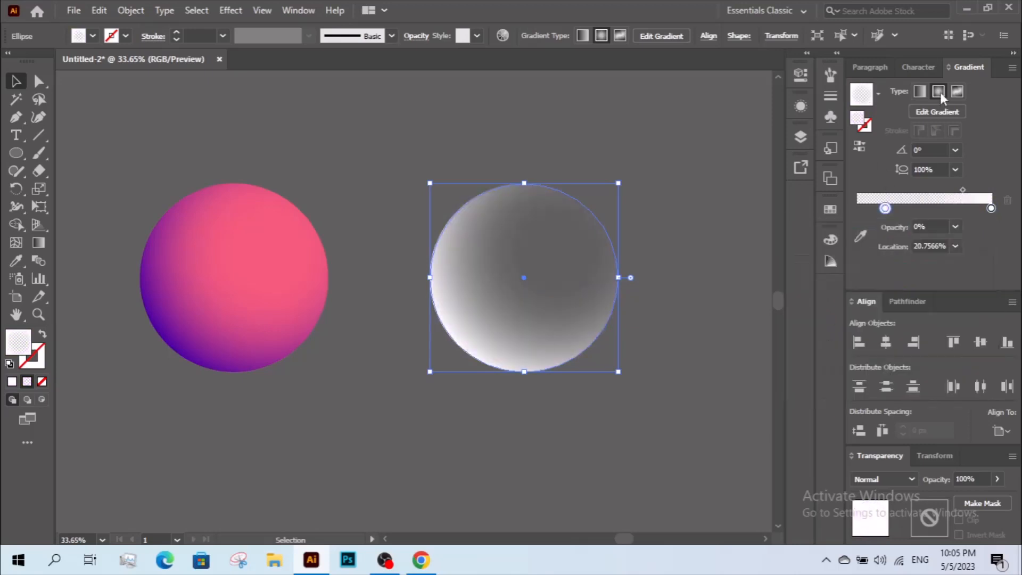
pyautogui.click(860, 147)
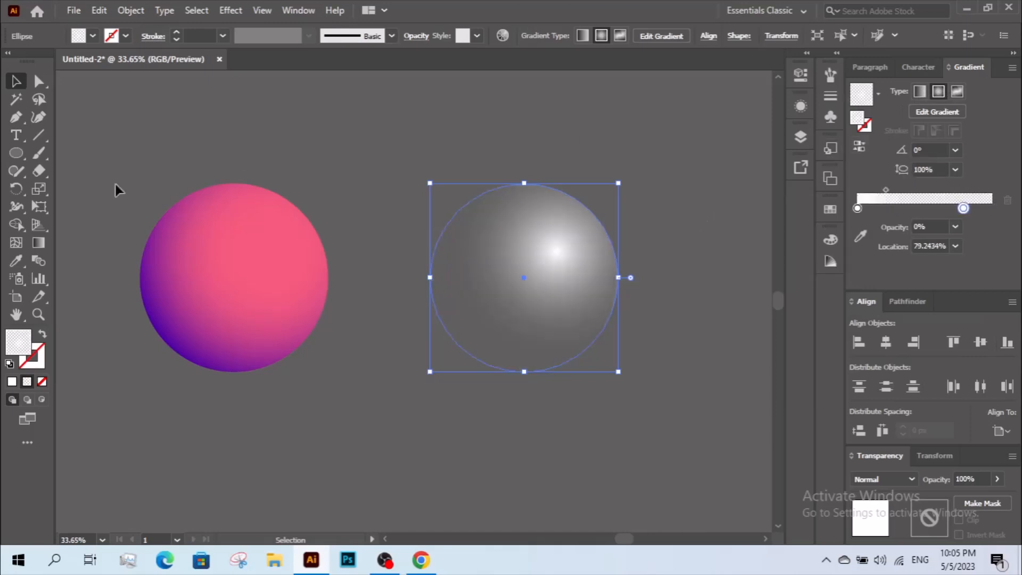
pyautogui.click(394, 213)
pyautogui.click(442, 273)
pyautogui.moveTo(442, 273); pyautogui.dragTo(244, 276)
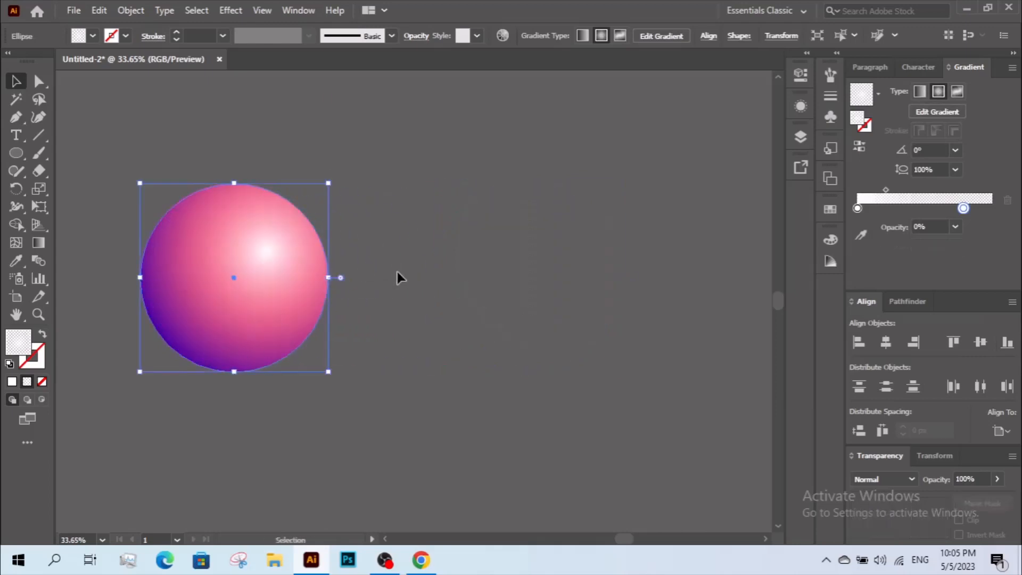
pyautogui.click(398, 273)
# Move the purple shading and white highlight circles off the pink circle and stack them together beside it.
pyautogui.moveTo(399, 276); pyautogui.dragTo(444, 246)
pyautogui.press('z')
pyautogui.keyDown('alt'); pyautogui.click(424, 255); pyautogui.keyUp('alt')
pyautogui.press('v')
pyautogui.moveTo(311, 302); pyautogui.dragTo(445, 309)
pyautogui.moveTo(565, 309); pyautogui.dragTo(565, 308)
pyautogui.moveTo(584, 318); pyautogui.dragTo(526, 301)
pyautogui.click(602, 326)
pyautogui.click(532, 274)
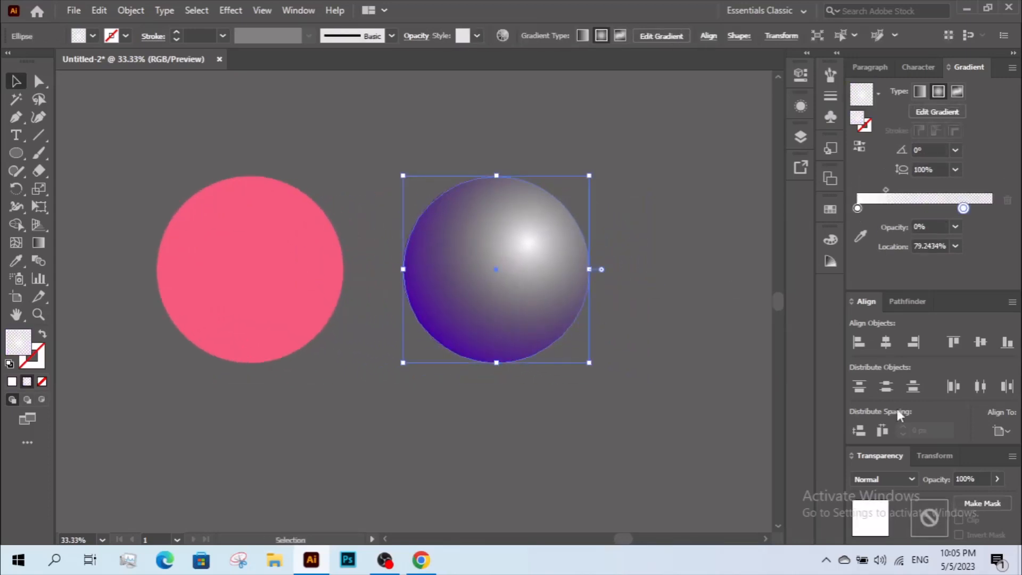
# Send the white highlight circle to the back of the stacking order.
pyautogui.keyDown('ctrl'); pyautogui.click(425, 317); pyautogui.keyUp('ctrl')
pyautogui.rightClick(425, 318)
pyautogui.moveTo(493, 469)
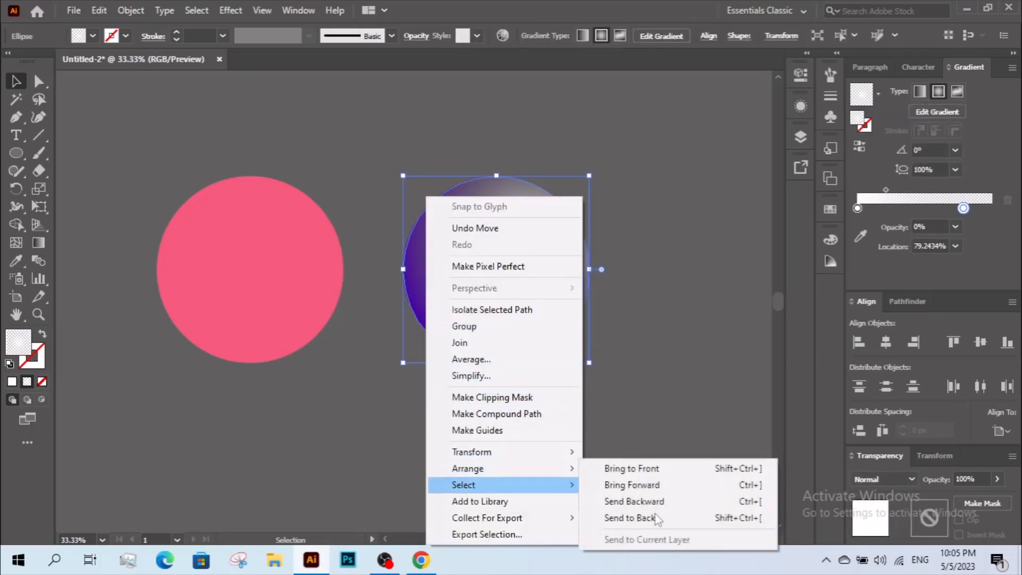
pyautogui.click(629, 517)
pyautogui.click(616, 404)
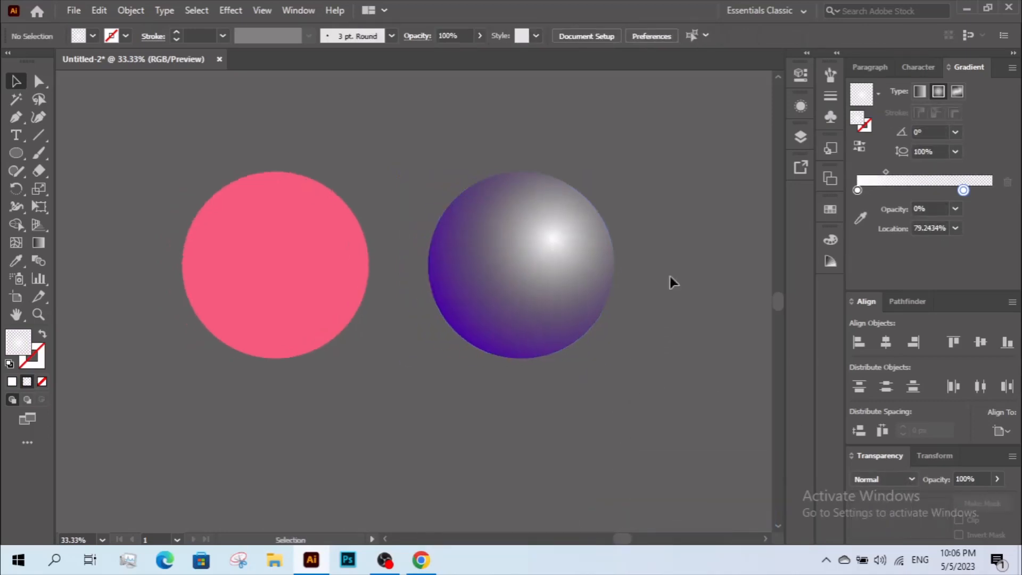
# Group the stacked purple shading and white highlight circles.
pyautogui.click(474, 304)
pyautogui.rightClick(477, 234)
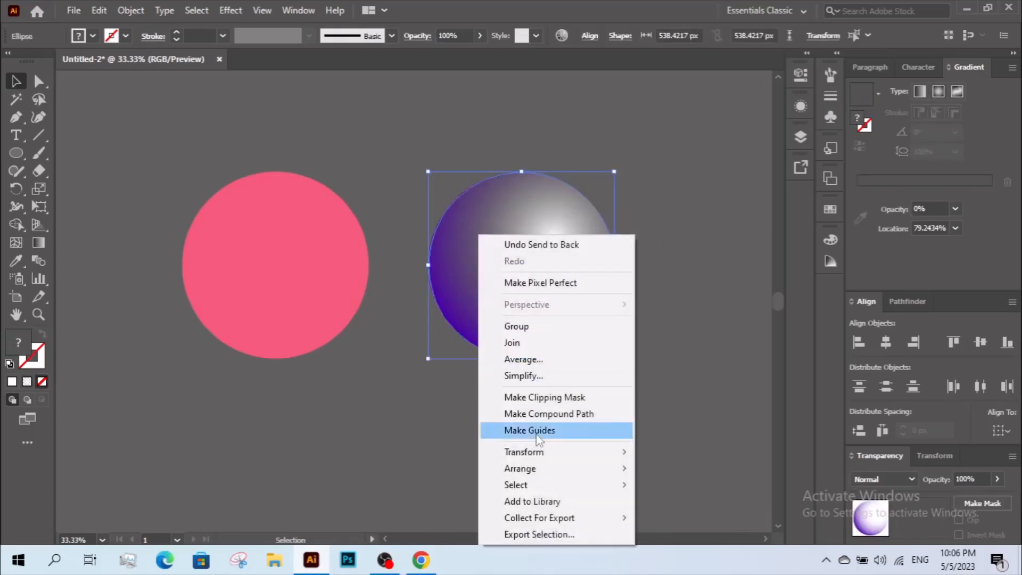
pyautogui.click(527, 325)
# Centre the grouped shading and highlight on the pink circle horizontally and vertically to complete the ball.
pyautogui.moveTo(391, 351); pyautogui.dragTo(454, 352)
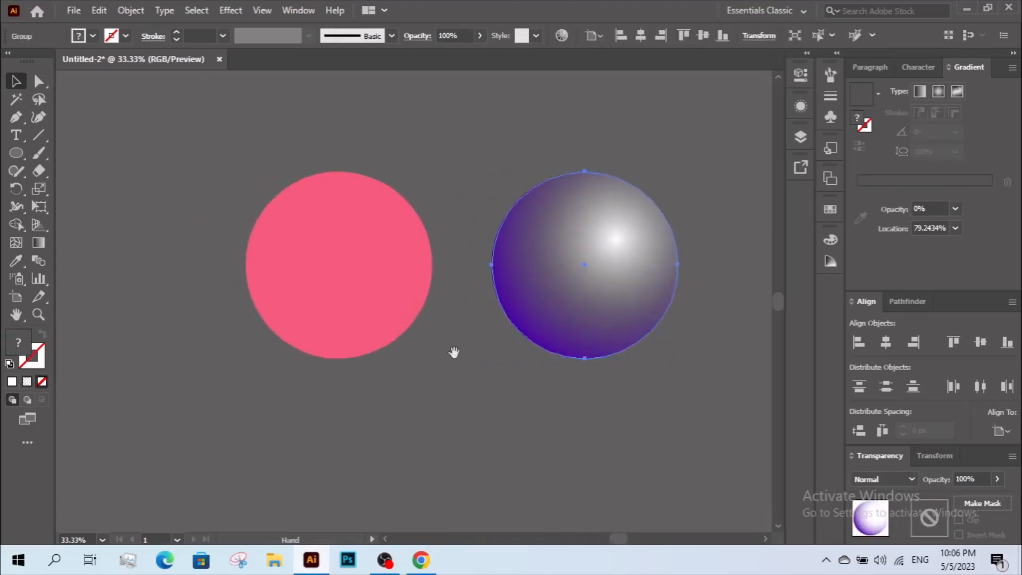
pyautogui.keyDown('ctrl'); pyautogui.keyDown('alt'); pyautogui.click(406, 290); pyautogui.keyUp('alt'); pyautogui.keyUp('ctrl')
pyautogui.keyDown('shift'); pyautogui.click(346, 311); pyautogui.keyUp('shift')
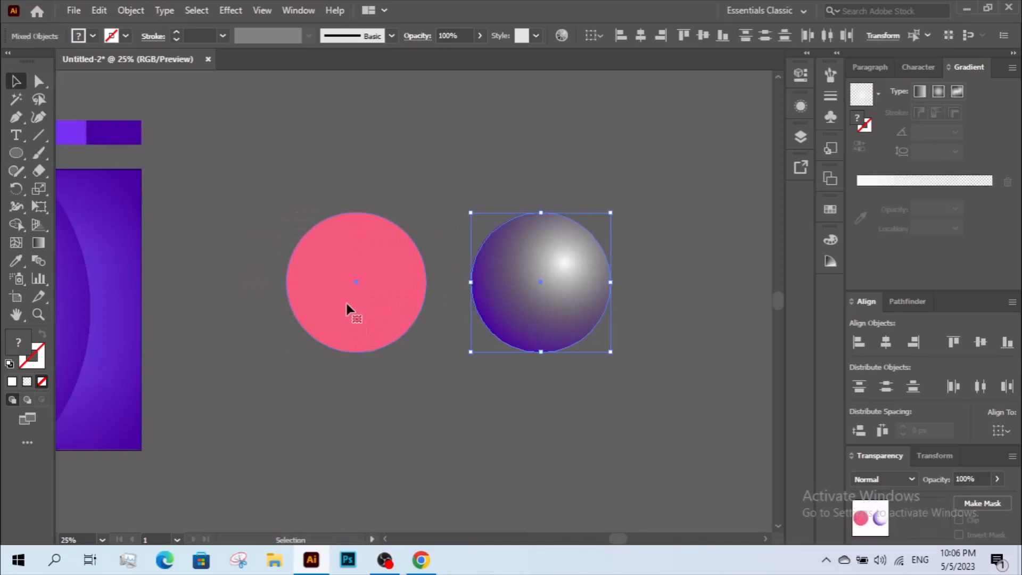
pyautogui.click(882, 342)
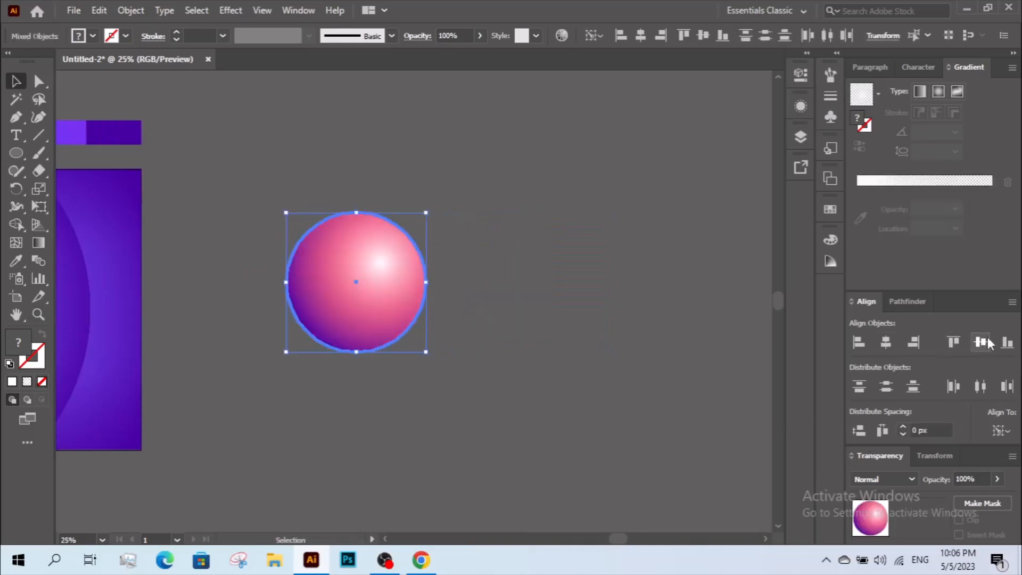
pyautogui.click(524, 305)
pyautogui.keyDown('ctrl'); pyautogui.keyDown('alt'); pyautogui.click(524, 305); pyautogui.keyUp('alt'); pyautogui.keyUp('ctrl')
pyautogui.moveTo(458, 305); pyautogui.dragTo(517, 306)
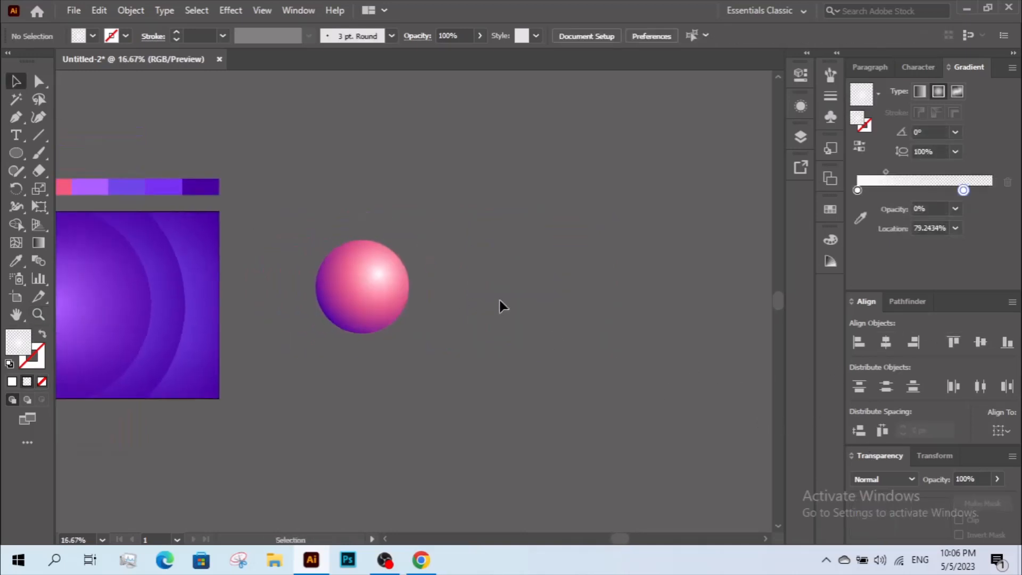
# Isolate the shading and highlight group, lower the purple shading circle's opacity to 80%, and leave isolation.
pyautogui.moveTo(419, 289); pyautogui.dragTo(432, 289)
pyautogui.click(381, 293)
pyautogui.rightClick(381, 294)
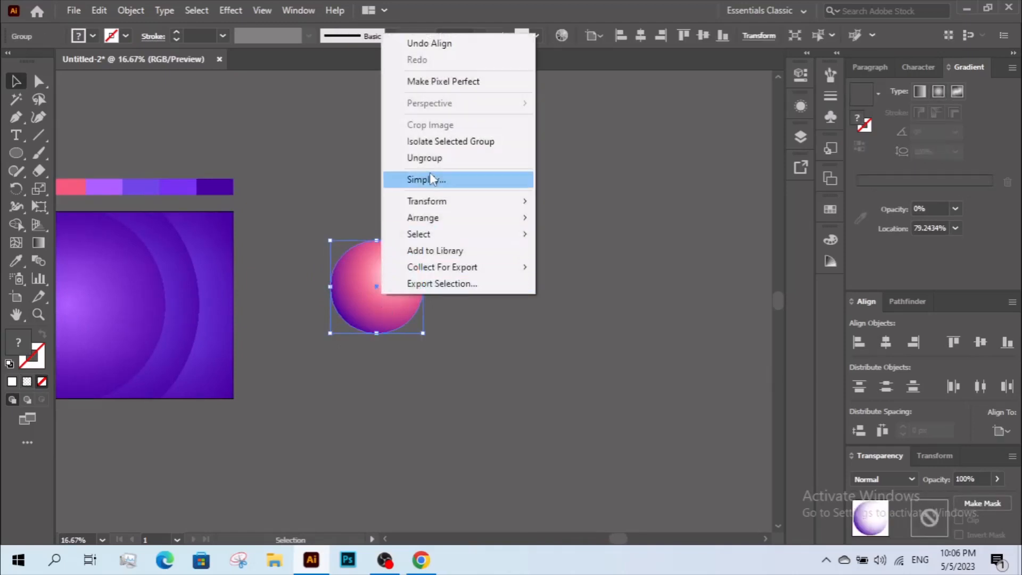
pyautogui.click(450, 141)
pyautogui.moveTo(381, 293); pyautogui.dragTo(433, 299)
pyautogui.click(361, 317)
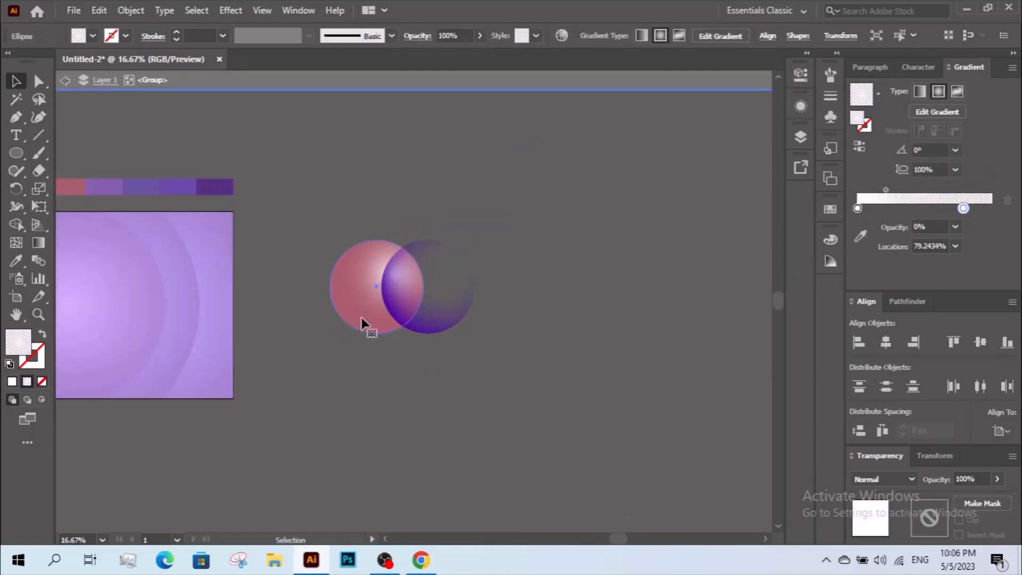
pyautogui.hotkey('ctrl', 'z')
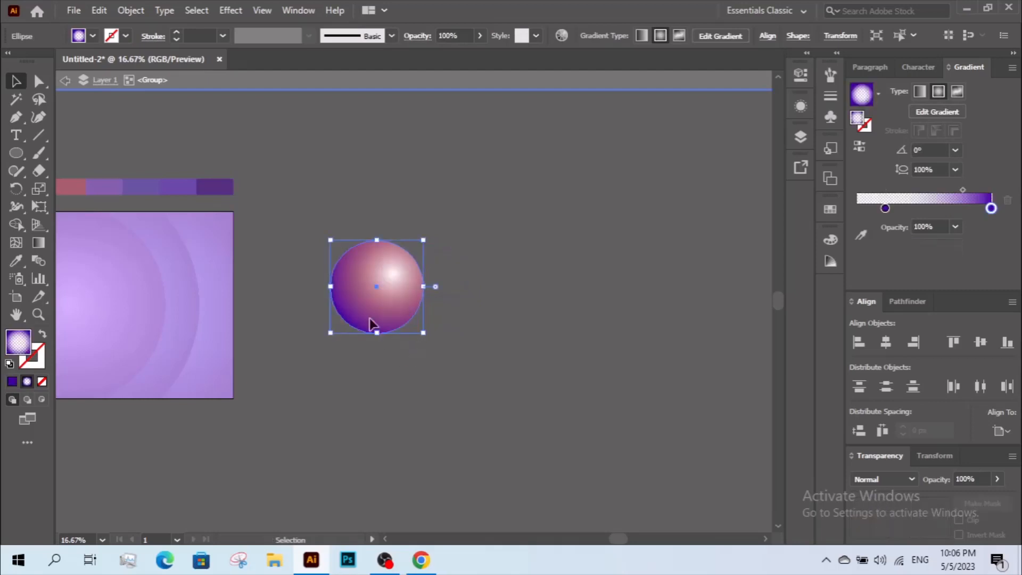
pyautogui.click(519, 324)
pyautogui.click(978, 480)
pyautogui.hotkey('shift', 'Down')
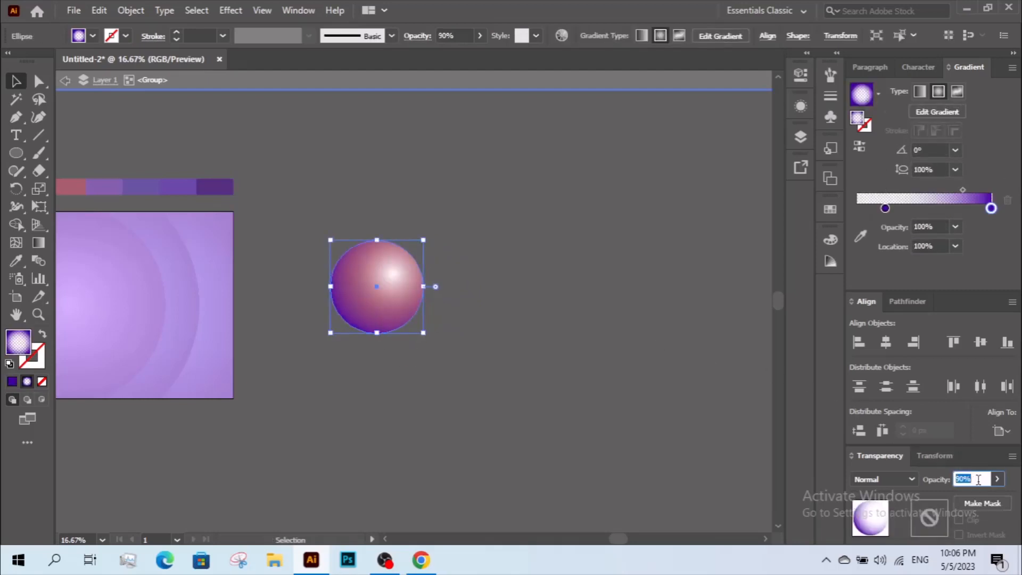
pyautogui.doubleClick(624, 413)
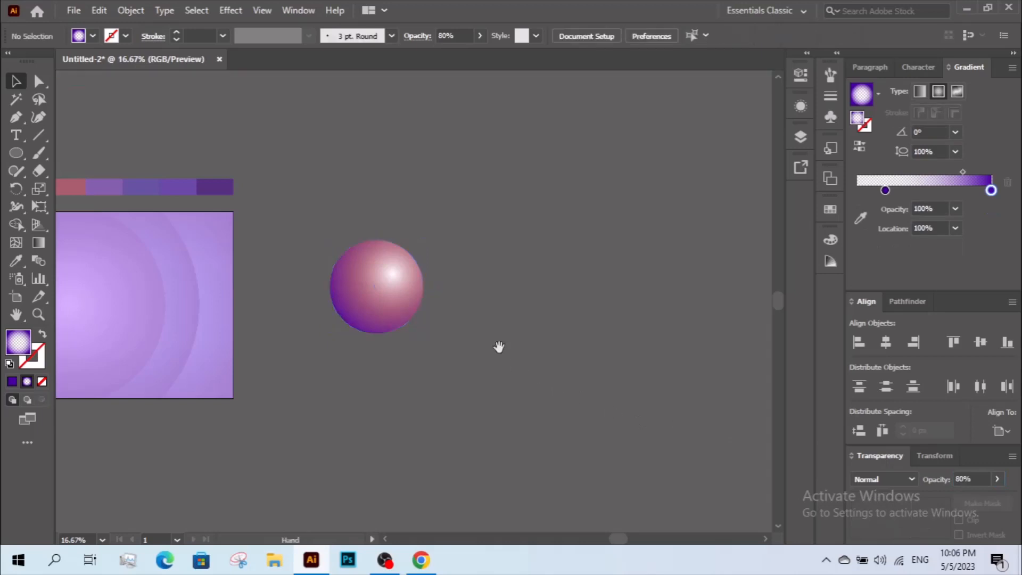
pyautogui.moveTo(499, 346); pyautogui.dragTo(563, 341)
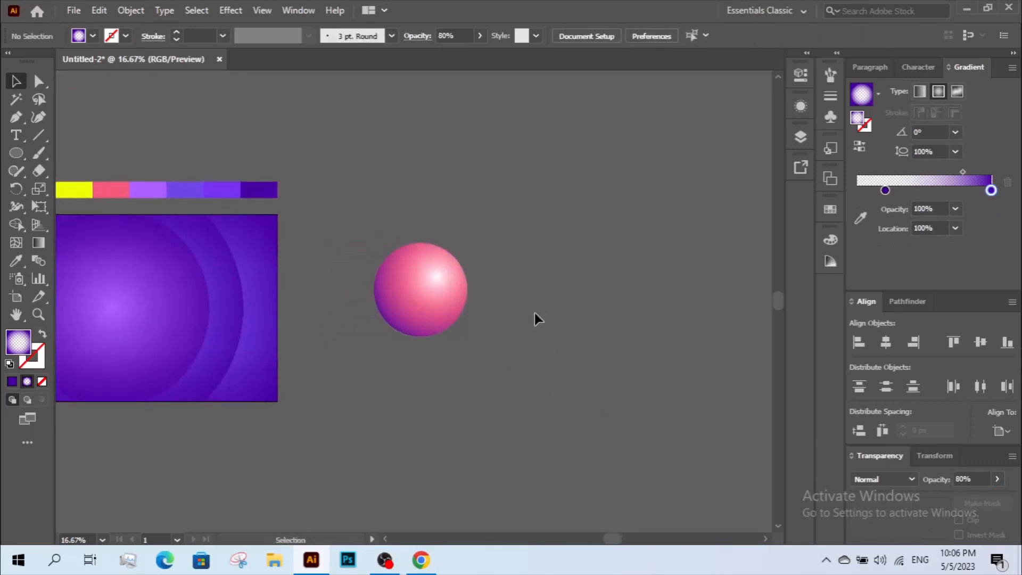
# Move the shading and highlight group off the pink circle to the space directly above it.
pyautogui.moveTo(421, 287); pyautogui.dragTo(428, 183)
pyautogui.click(526, 256)
pyautogui.moveTo(534, 260); pyautogui.dragTo(449, 263)
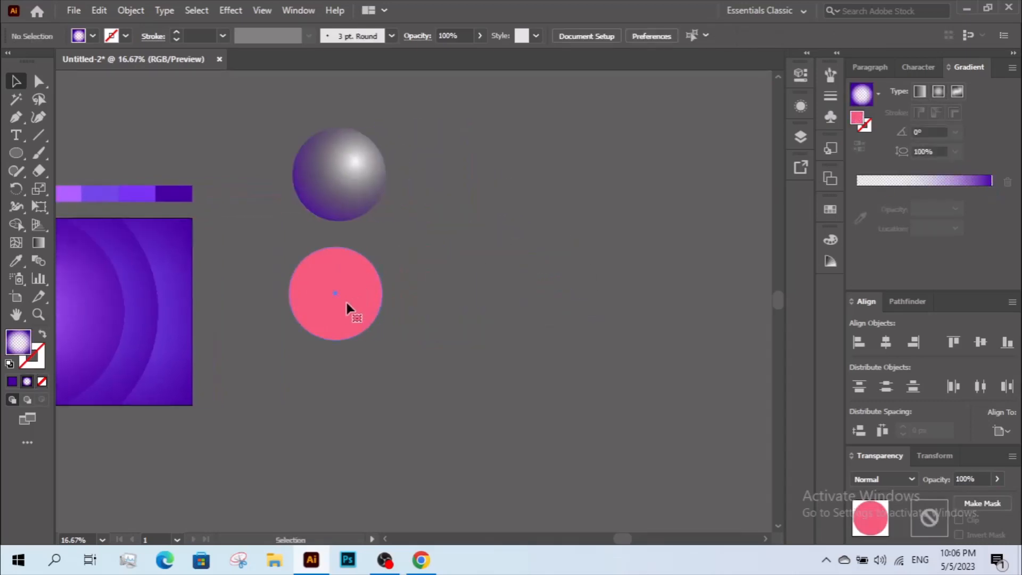
# Duplicate the pink circle to its right and recolour the copy with the blue sampled from the palette strip.
pyautogui.moveTo(346, 309); pyautogui.dragTo(459, 309)
pyautogui.press('z')
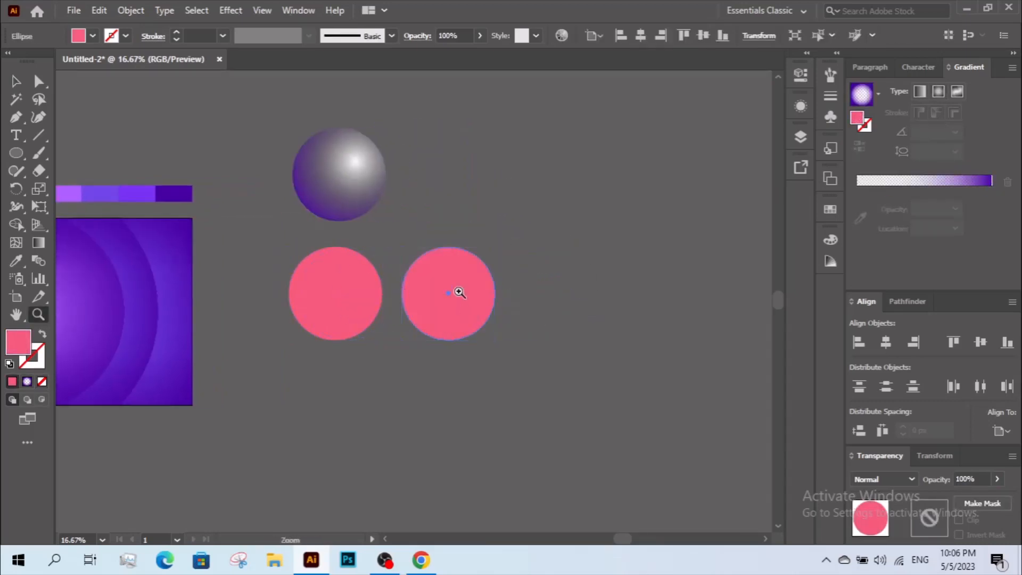
pyautogui.keyDown('alt'); pyautogui.click(458, 292); pyautogui.keyUp('alt')
pyautogui.press('i')
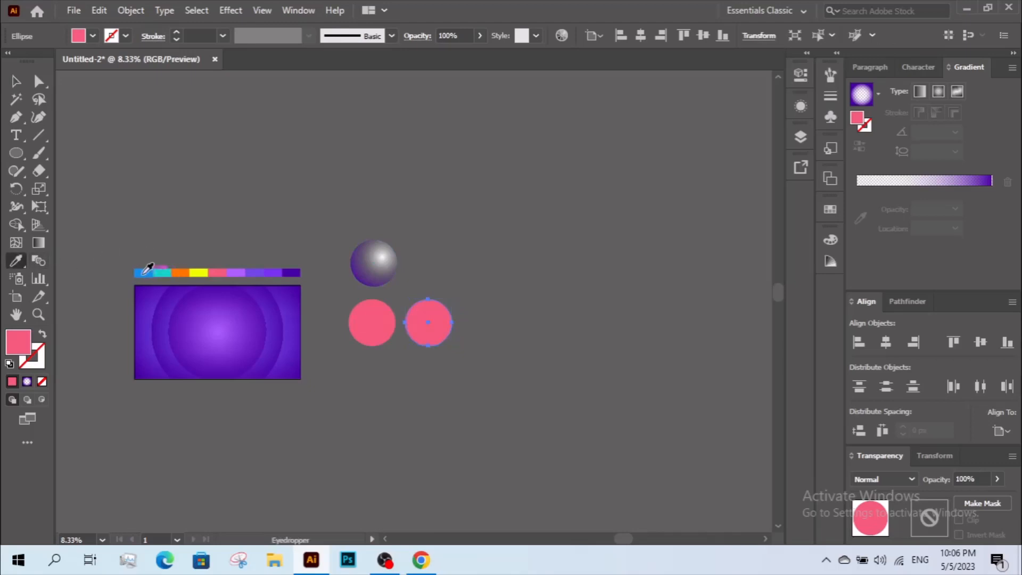
pyautogui.click(144, 273)
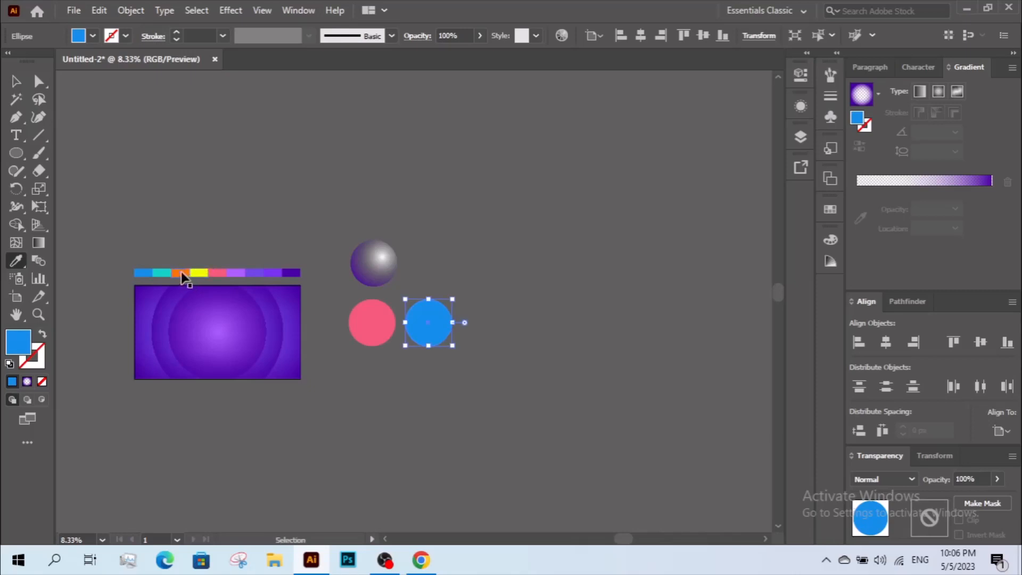
# Repeat the duplication to add three more evenly spaced circles, coloured turquoise, orange and yellow from the palette strip.
pyautogui.hotkey('ctrl', 'd')
pyautogui.click(160, 272)
pyautogui.hotkey('ctrl', 'd')
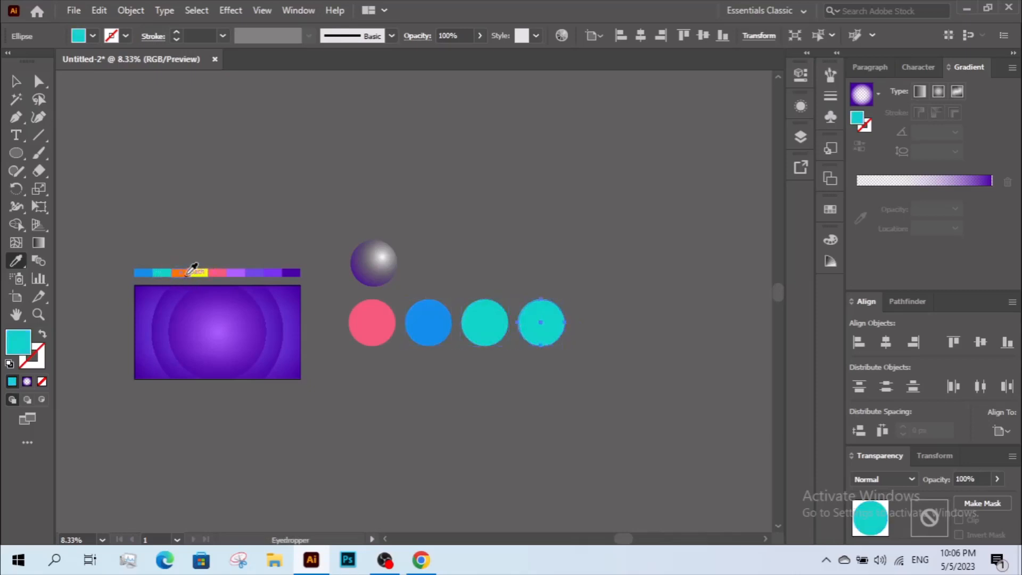
pyautogui.click(183, 273)
pyautogui.hotkey('ctrl', 'd')
pyautogui.click(202, 271)
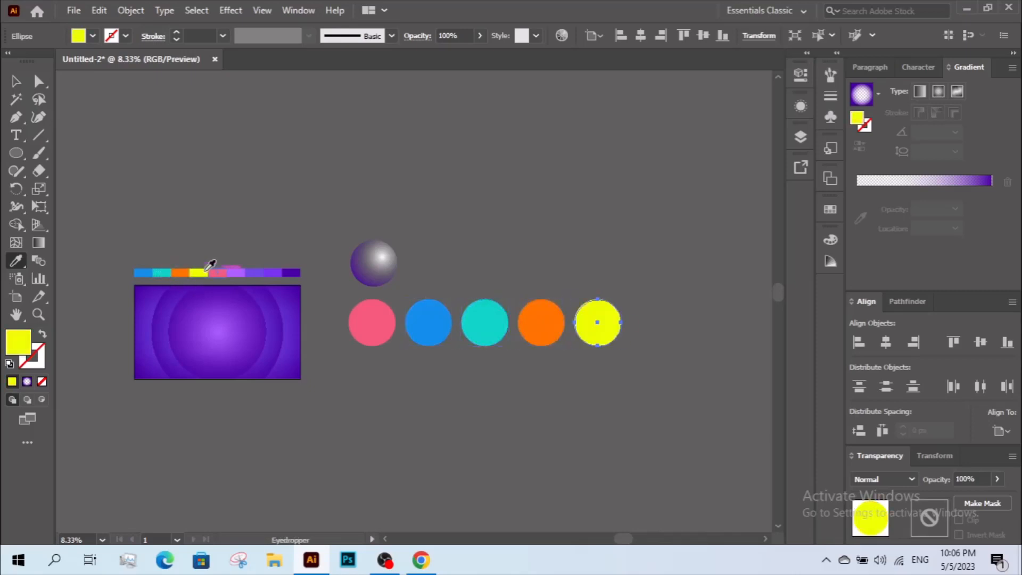
pyautogui.click(14, 80)
pyautogui.click(218, 162)
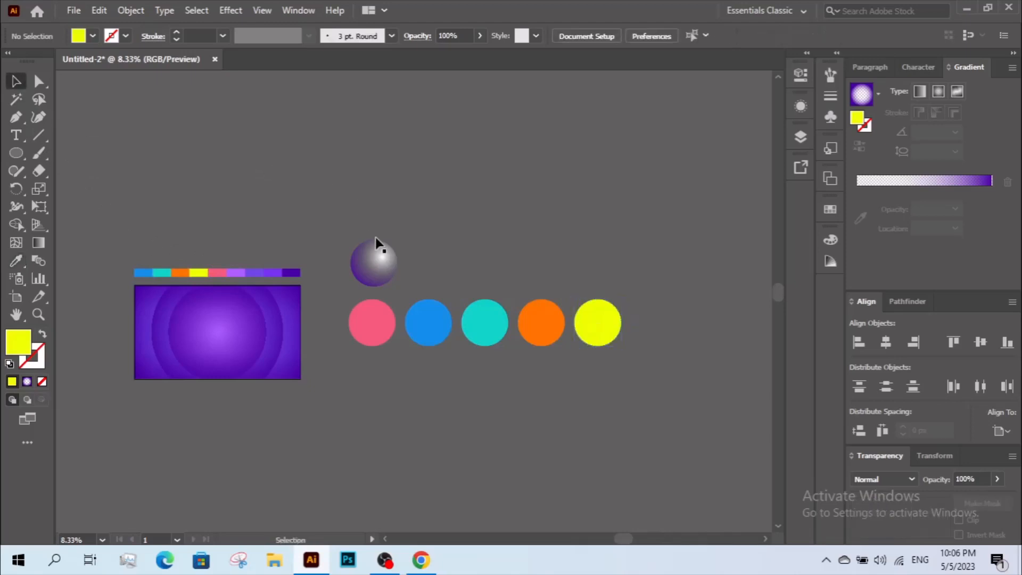
# Place the shading and highlight group back on top of the pink circle.
pyautogui.moveTo(388, 278); pyautogui.dragTo(383, 337)
pyautogui.click(430, 374)
pyautogui.moveTo(433, 376); pyautogui.dragTo(406, 376)
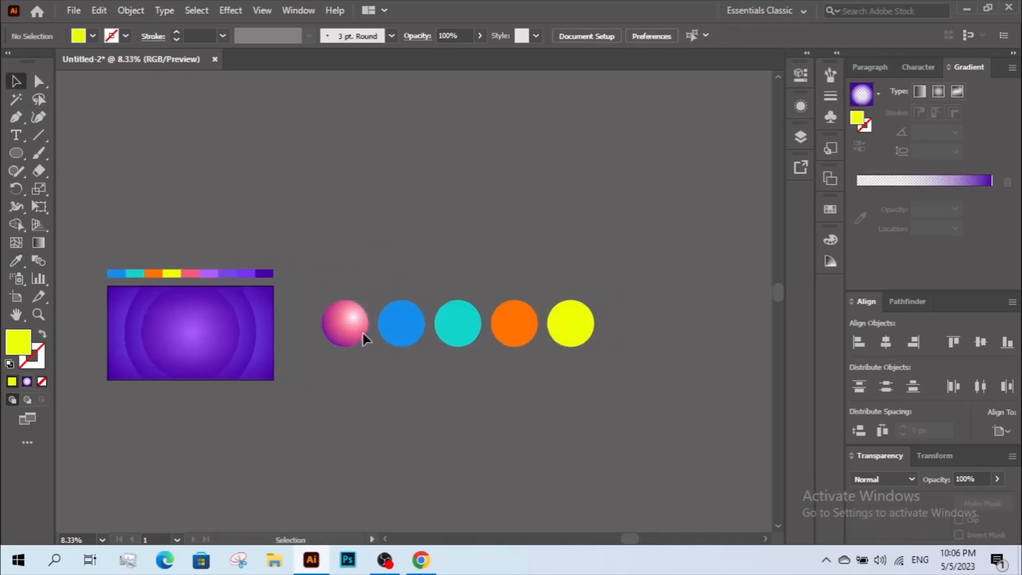
# Lift the shading and highlight group straight up off the pink circle so the plain circle underneath is accessible.
pyautogui.press('z')
pyautogui.moveTo(308, 270); pyautogui.dragTo(599, 366)
pyautogui.moveTo(403, 336); pyautogui.dragTo(485, 335)
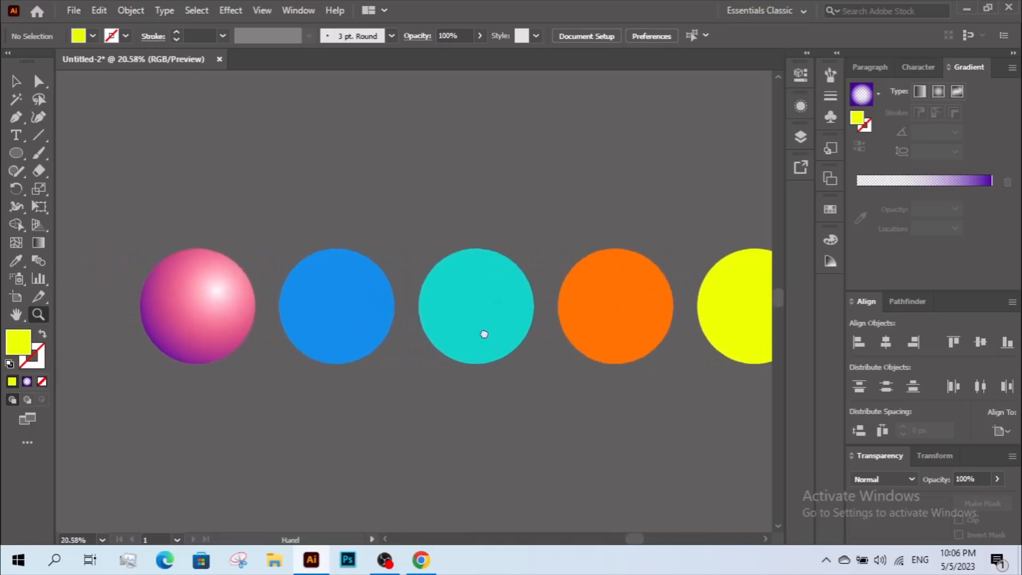
pyautogui.press('v')
pyautogui.press('l')
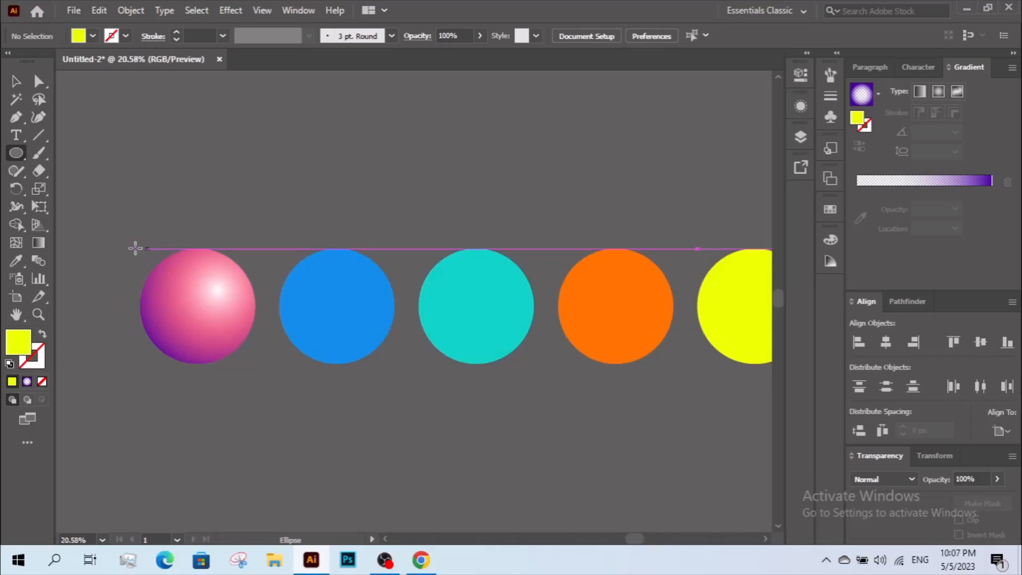
pyautogui.press('v')
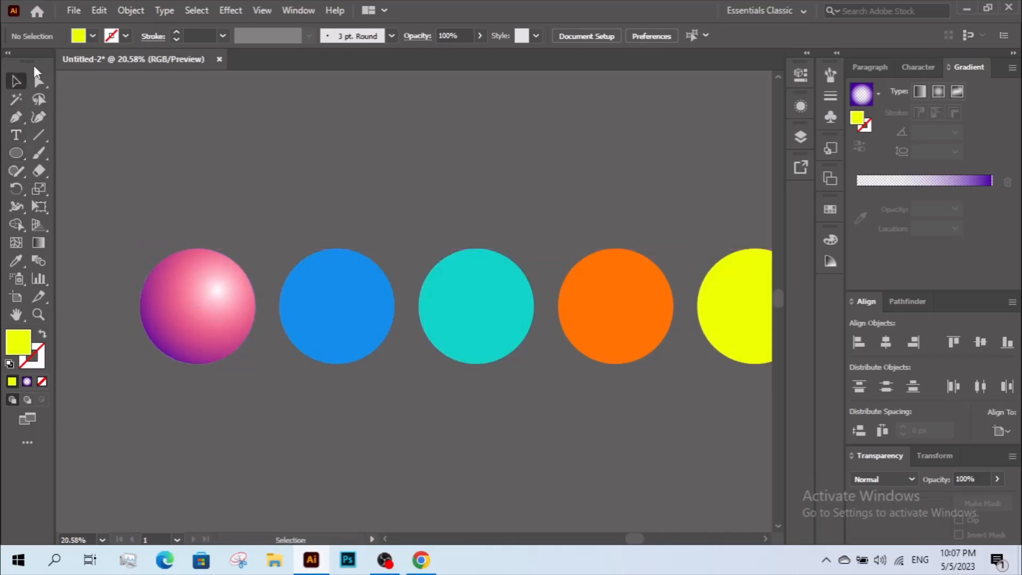
pyautogui.moveTo(210, 320); pyautogui.dragTo(209, 212)
# Duplicate the pink circle slightly below the original to serve as the base of its shadow.
pyautogui.click(38, 81)
pyautogui.click(226, 338)
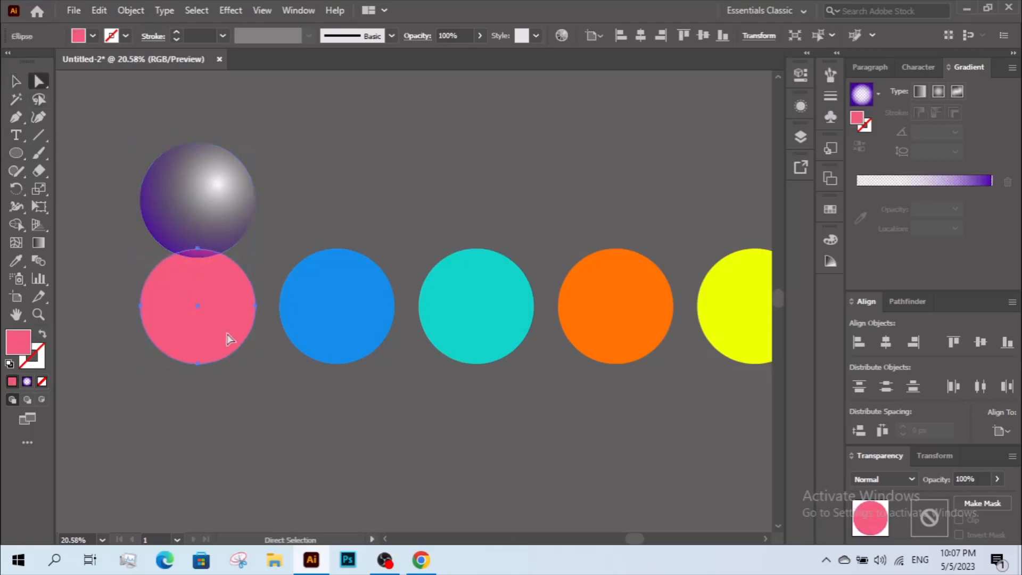
pyautogui.moveTo(213, 295); pyautogui.dragTo(212, 319)
pyautogui.moveTo(246, 349); pyautogui.dragTo(272, 317)
pyautogui.press('v')
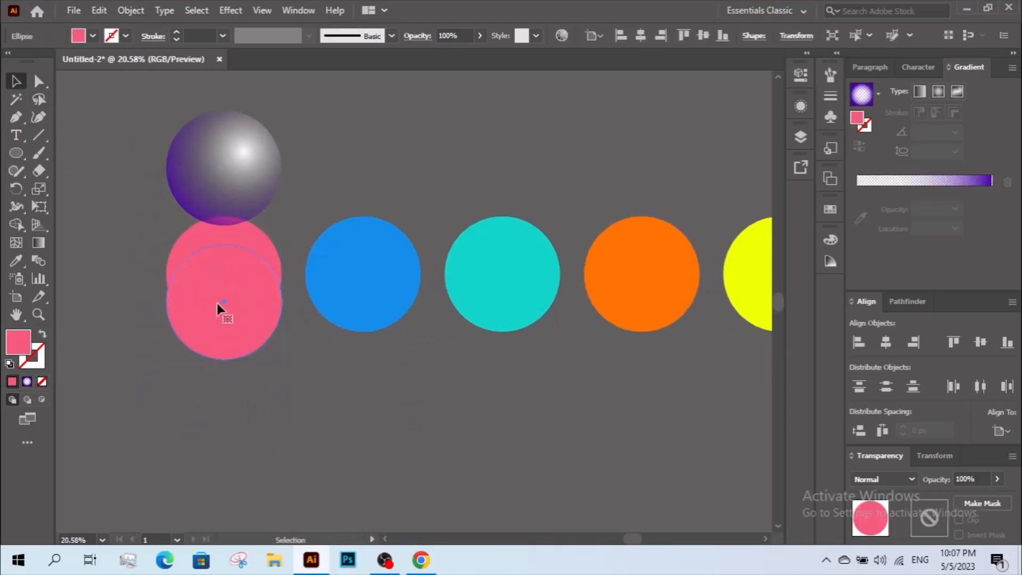
# Send the lower circle copy to the back and fill it with black.
pyautogui.rightClick(219, 313)
pyautogui.moveTo(299, 477)
pyautogui.click(421, 517)
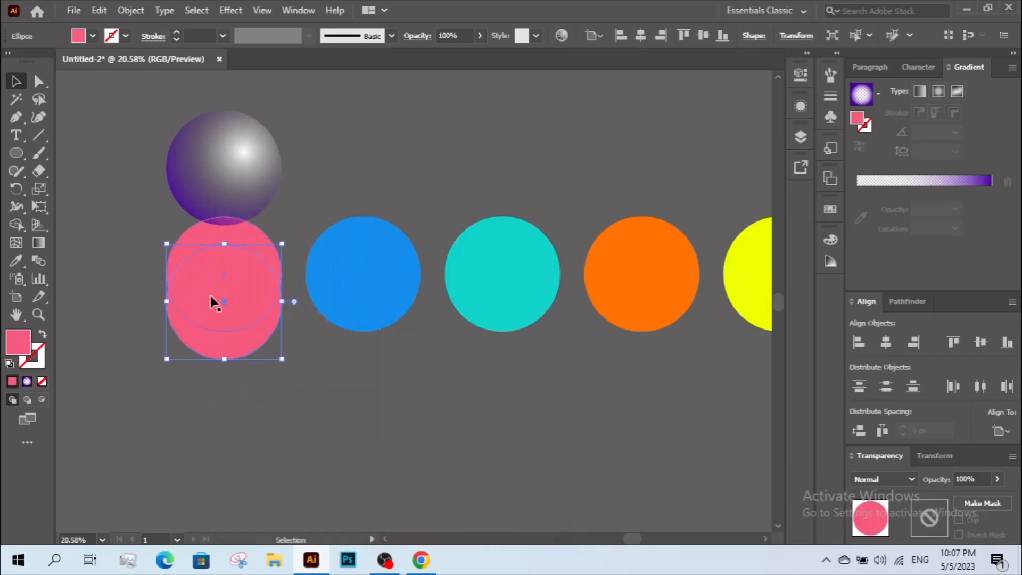
pyautogui.click(79, 37)
pyautogui.click(42, 65)
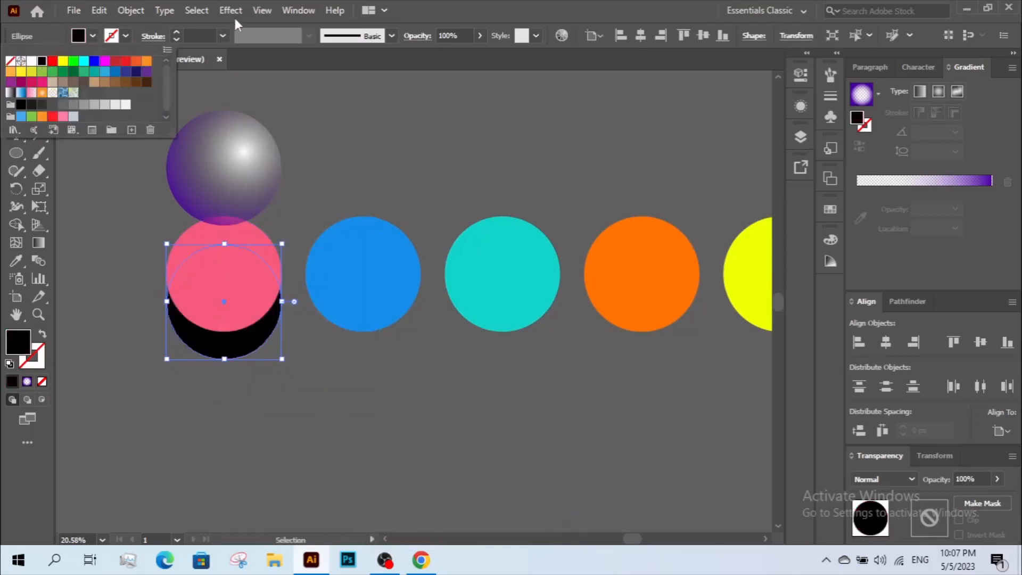
# Apply a Gaussian Blur with a 40-pixel radius to the black circle.
pyautogui.click(239, 13)
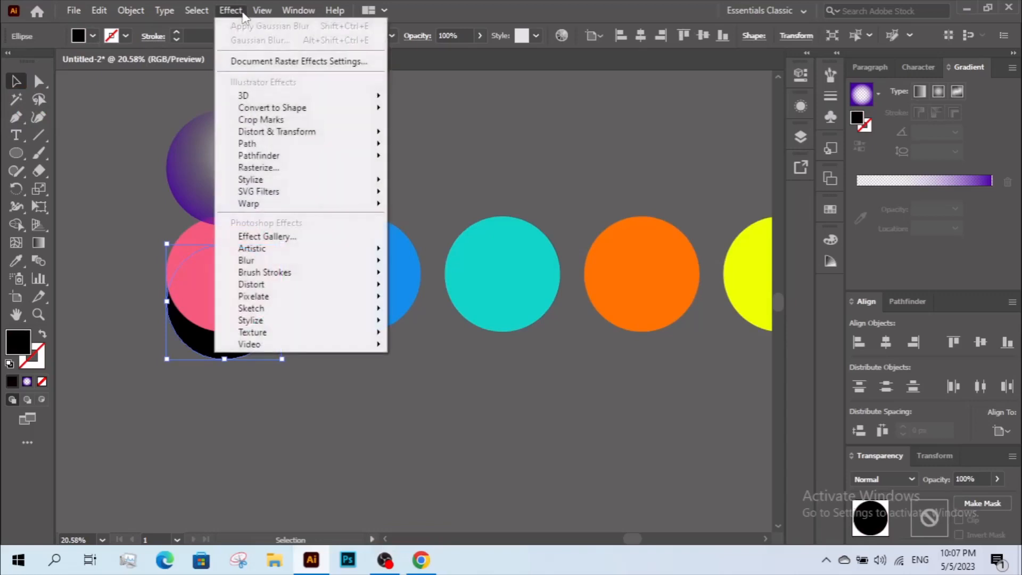
pyautogui.moveTo(314, 261)
pyautogui.click(405, 263)
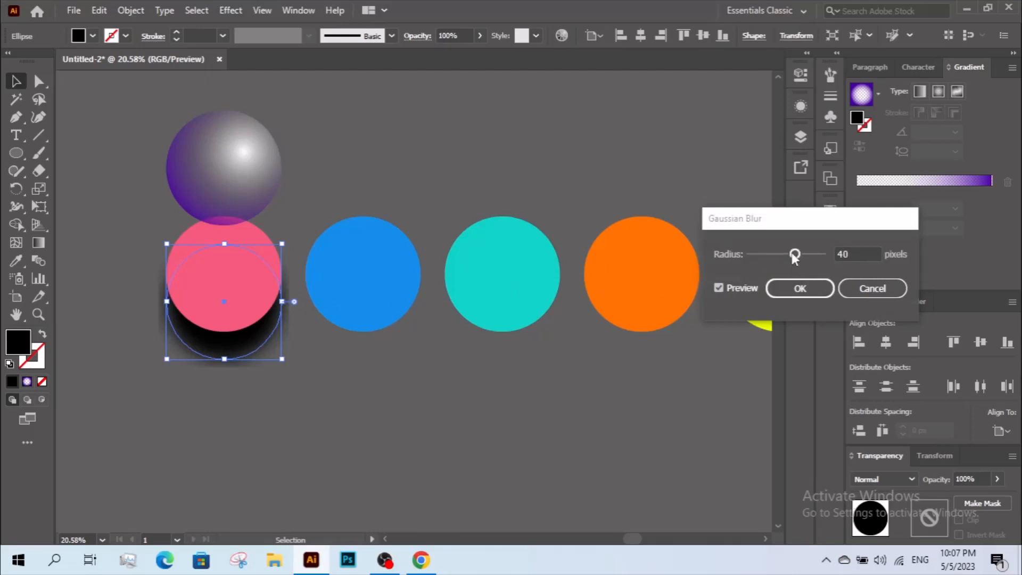
pyautogui.click(789, 291)
# Set the document raster effects resolution to High (300 ppi) and increase the space added around objects.
pyautogui.click(230, 10)
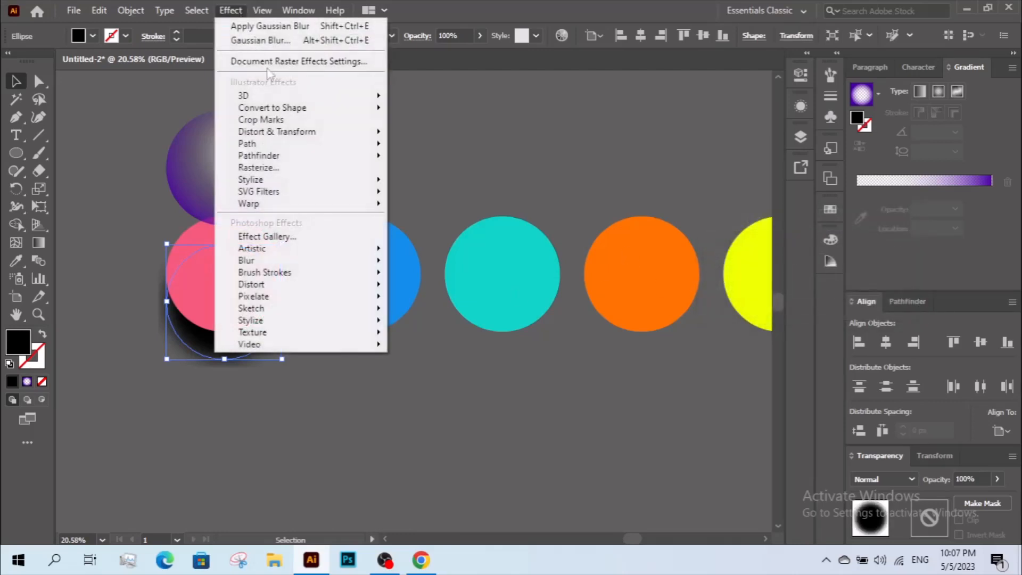
pyautogui.click(283, 62)
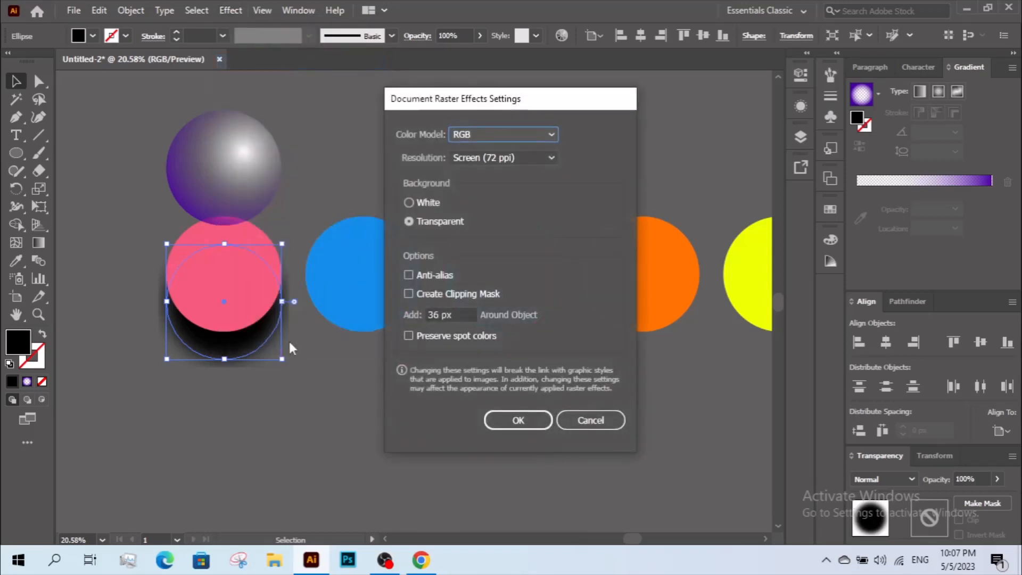
pyautogui.click(482, 159)
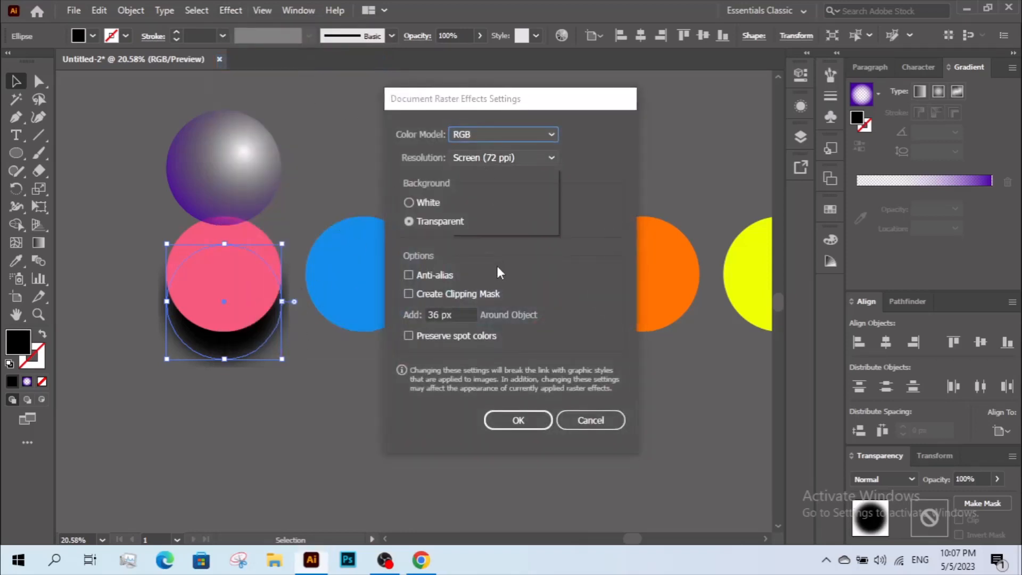
pyautogui.click(483, 207)
pyautogui.click(459, 314)
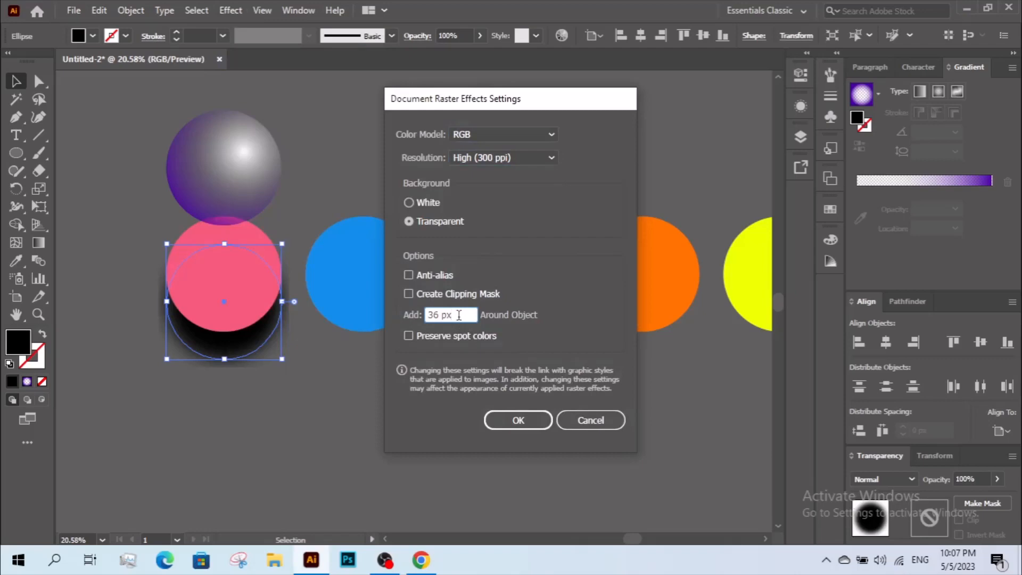
pyautogui.scroll(1, 464, 310)
pyautogui.click(518, 420)
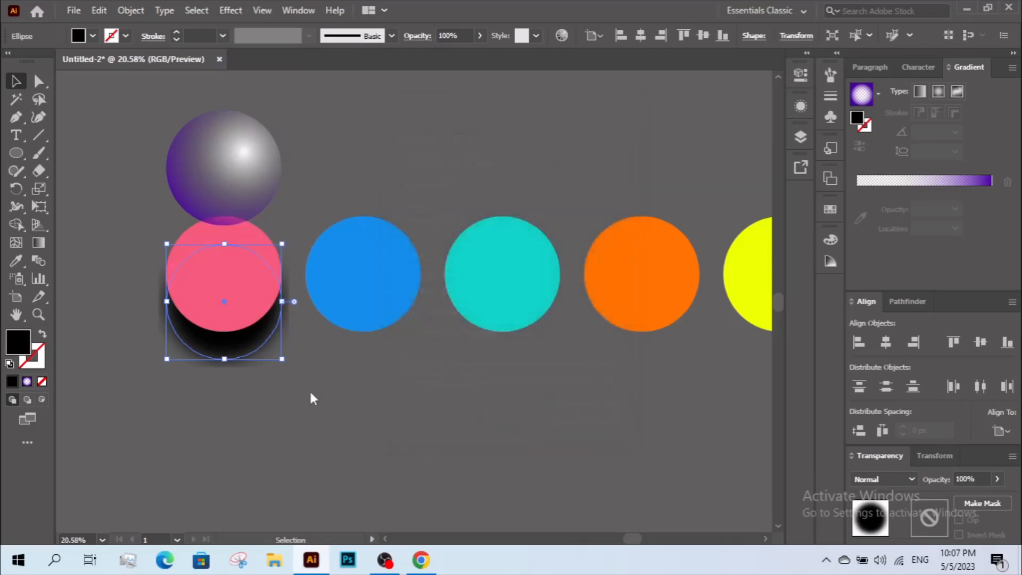
pyautogui.click(149, 303)
pyautogui.scroll(-1, 214, 383)
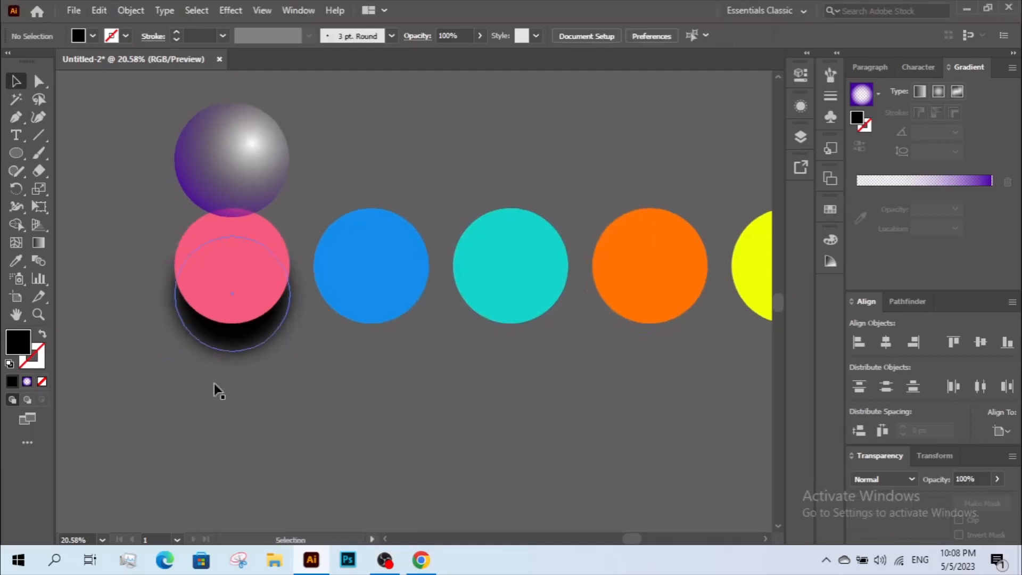
# Move the blurred black circle up slightly so it sits closer behind the pink circle as a shadow.
pyautogui.moveTo(240, 348); pyautogui.dragTo(249, 338)
pyautogui.click(304, 365)
pyautogui.moveTo(320, 365)
pyautogui.mouseDown()
pyautogui.moveTo(336, 368)
pyautogui.moveTo(328, 359)
pyautogui.mouseUp()
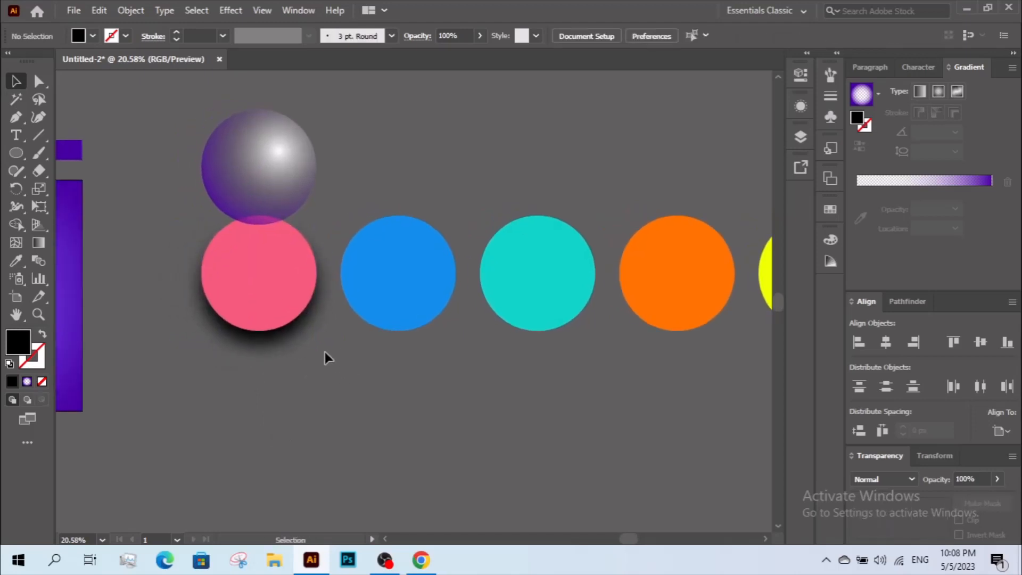
# Set the blurred black shadow's blending mode to Multiply.
pyautogui.click(299, 335)
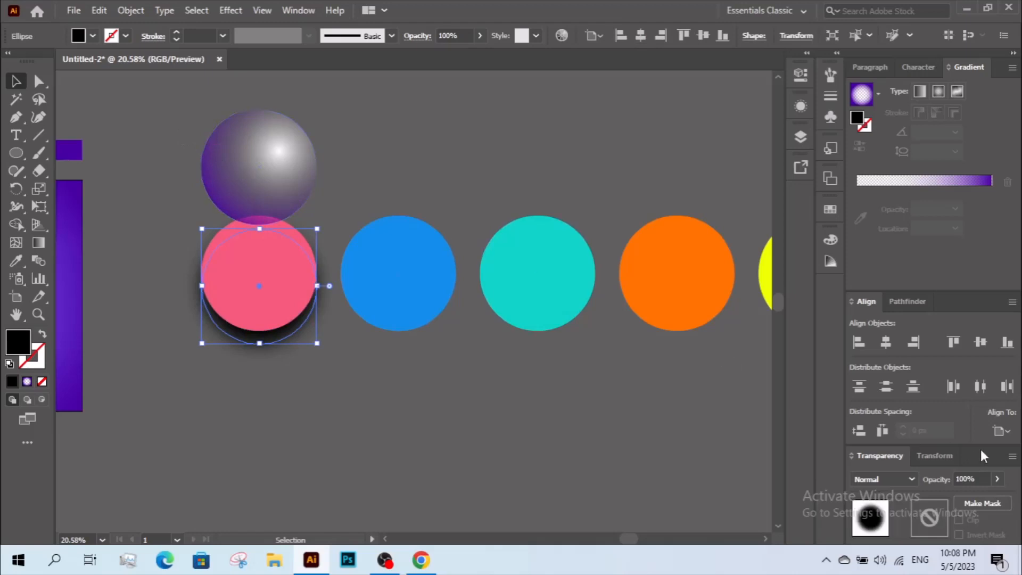
pyautogui.click(908, 483)
pyautogui.click(898, 247)
pyautogui.hotkey('ctrl', 'z')
pyautogui.click(873, 479)
pyautogui.click(879, 233)
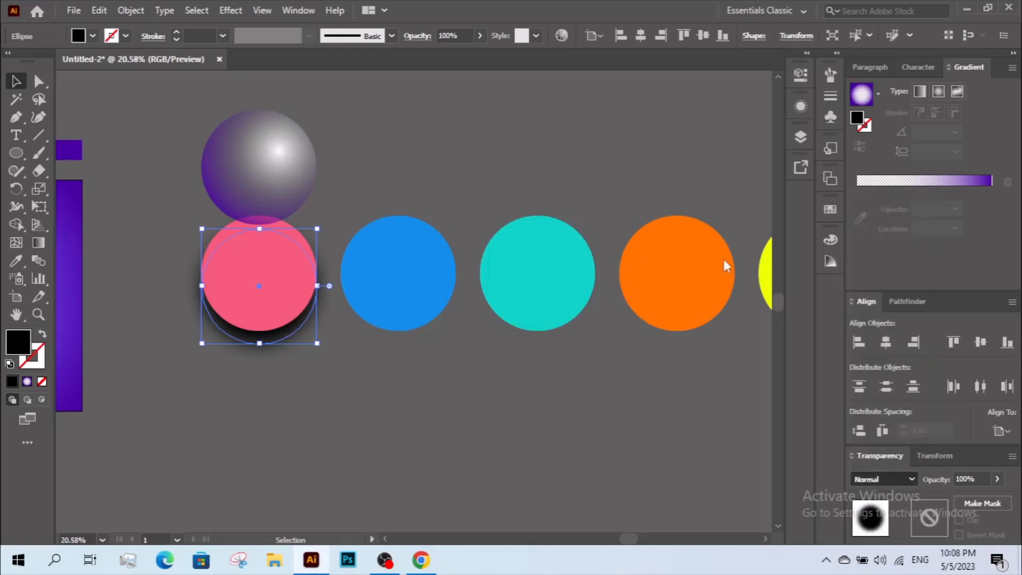
# Reduce the blurred black shadow's opacity to 80% and deselect it.
pyautogui.click(981, 478)
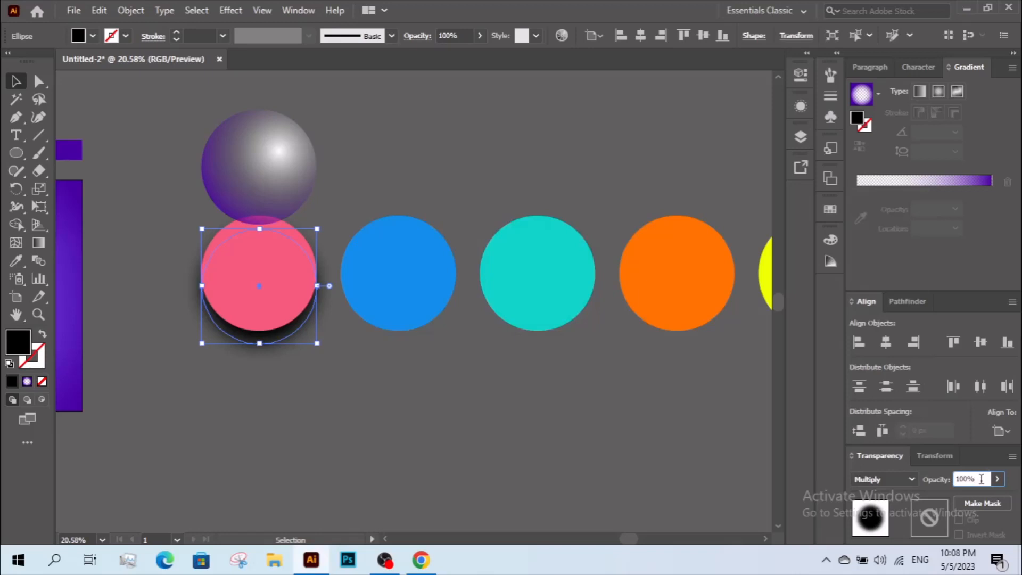
pyautogui.write('90')
pyautogui.press('Return')
pyautogui.write('70')
pyautogui.press('Return')
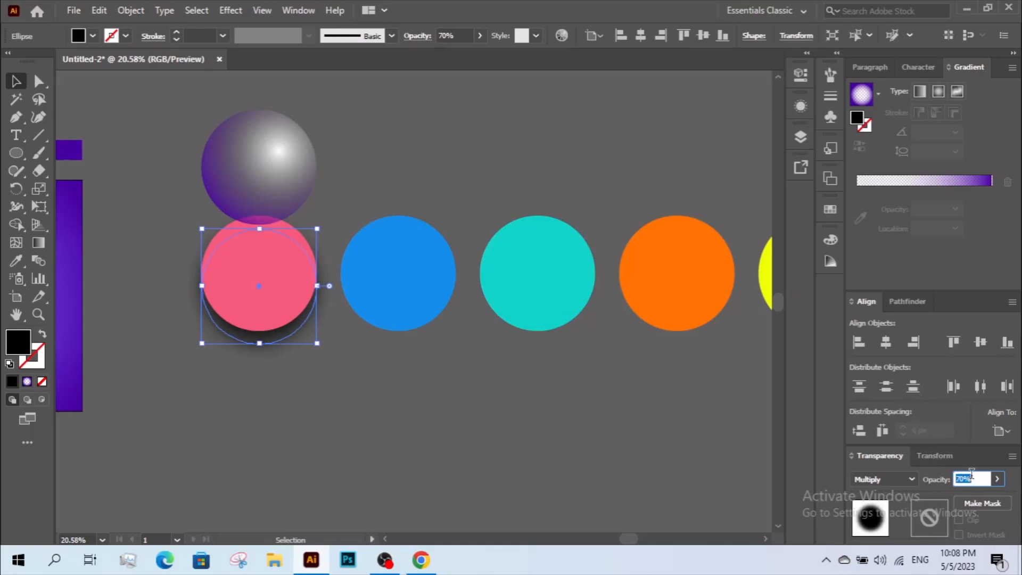
pyautogui.write('80')
pyautogui.press('Return')
pyautogui.click(443, 444)
pyautogui.hscroll(1, 429, 420)
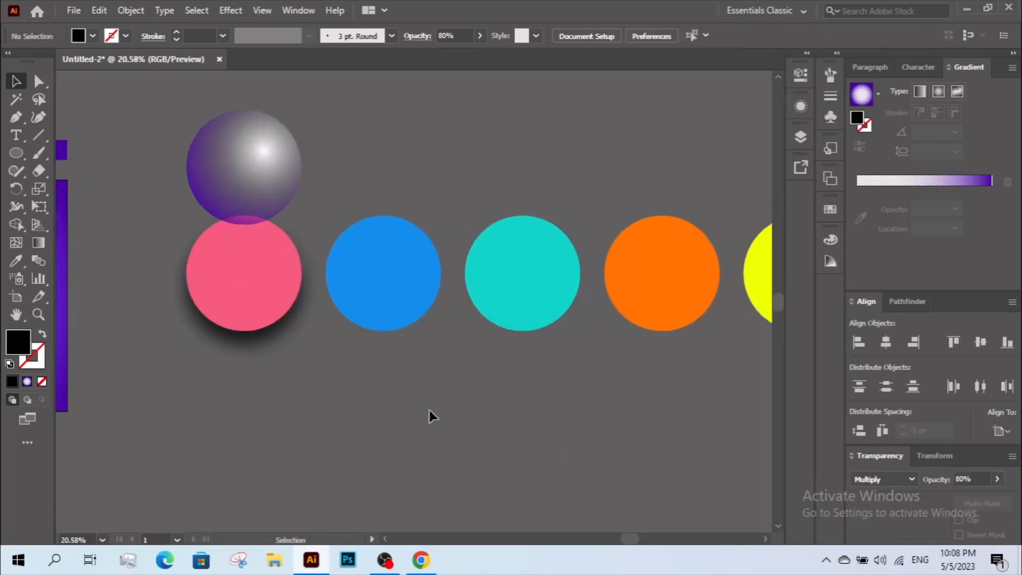
# Align the gradient highlight overlay vertically centred with the pink circle so it covers the circle exactly.
pyautogui.click(266, 347)
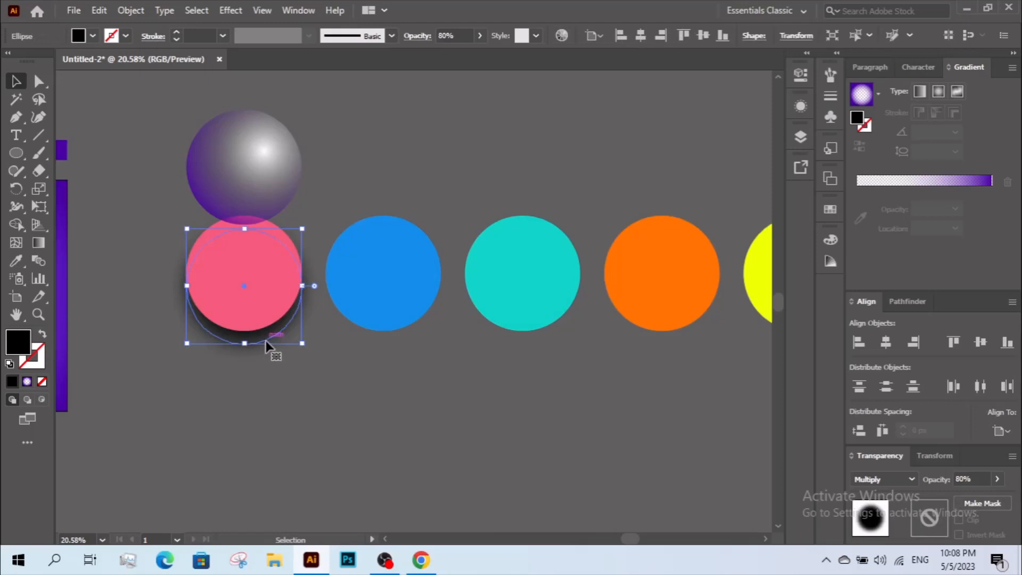
pyautogui.click(243, 213)
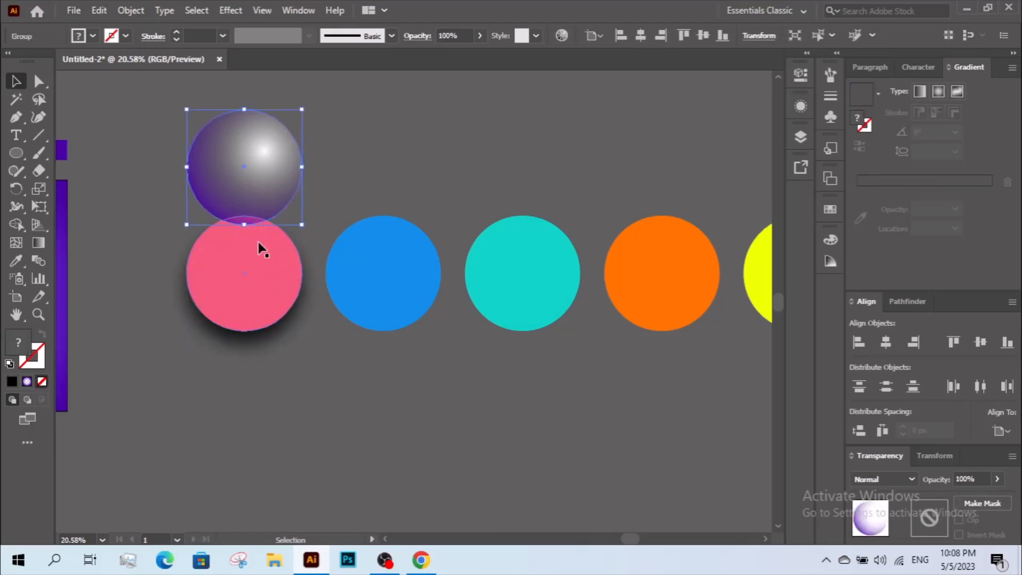
pyautogui.keyDown('shift'); pyautogui.click(258, 274); pyautogui.keyUp('shift')
pyautogui.click(980, 342)
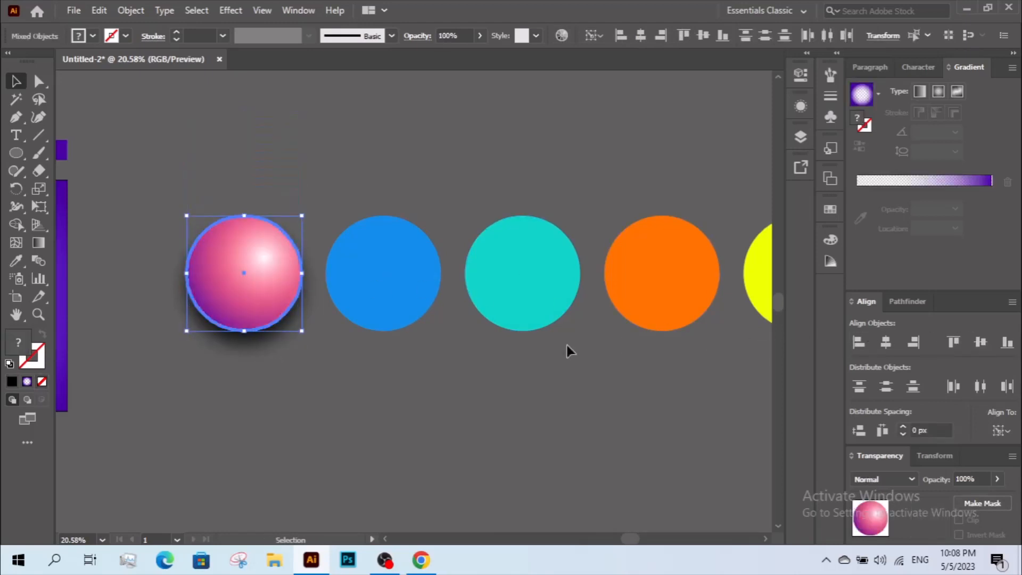
pyautogui.click(417, 382)
# Duplicate the pink ball's highlight overlay and shadow onto the blue, teal, orange and yellow circles at equal spacing.
pyautogui.hotkey('ctrl', 'space')
pyautogui.moveTo(162, 215); pyautogui.dragTo(636, 448)
pyautogui.click(277, 395)
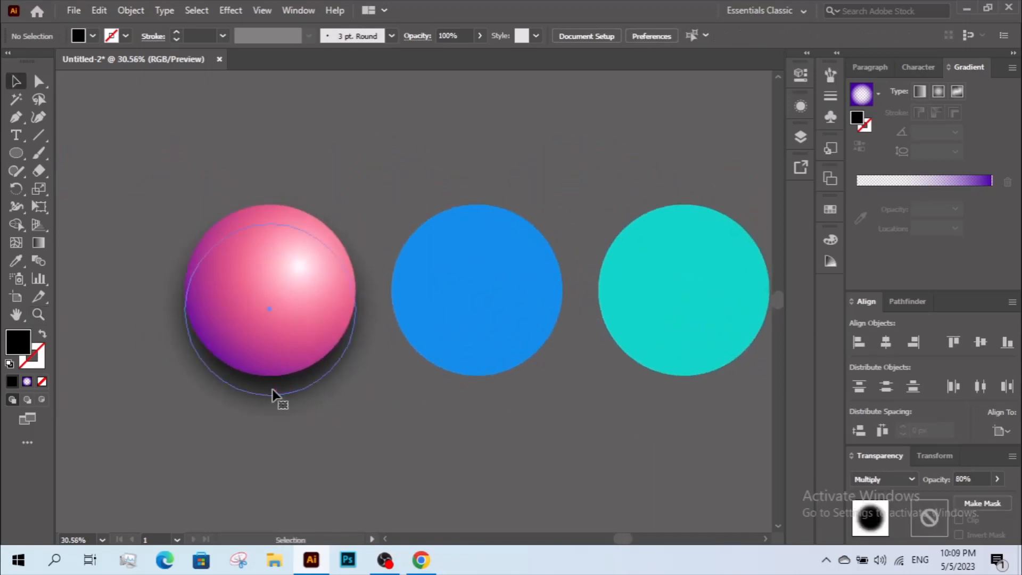
pyautogui.keyDown('shift'); pyautogui.click(269, 310); pyautogui.keyUp('shift')
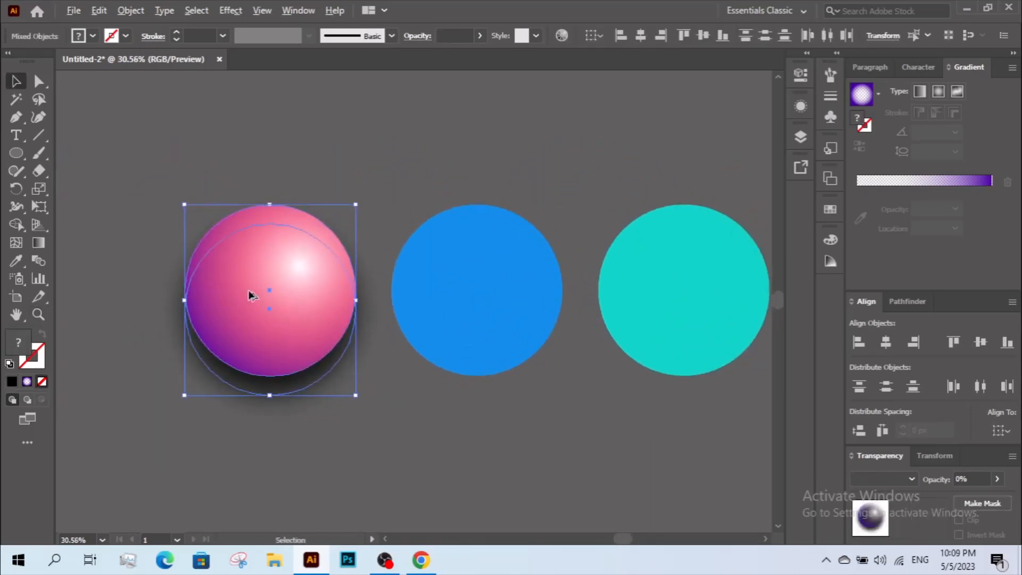
pyautogui.moveTo(248, 292); pyautogui.dragTo(456, 306)
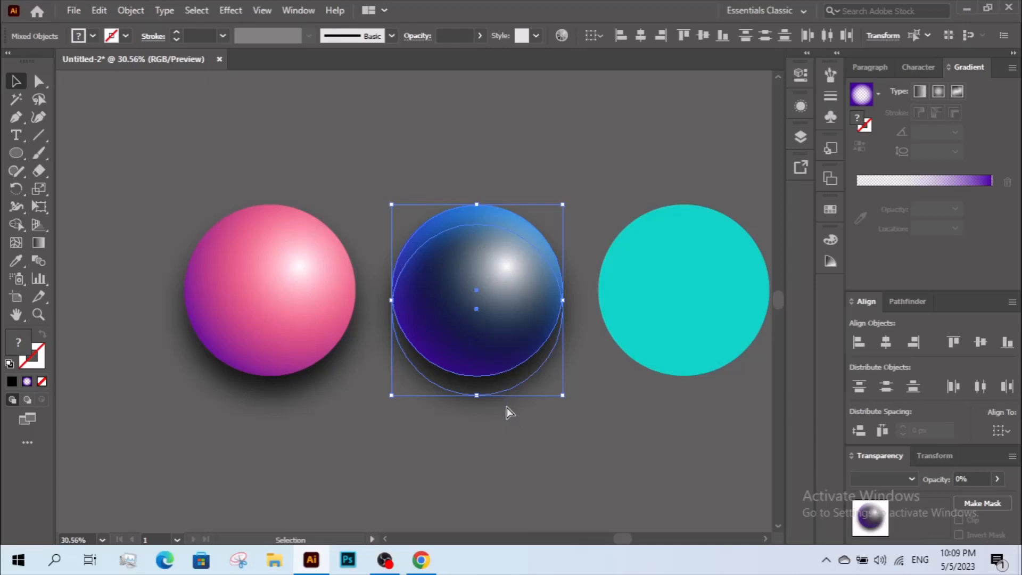
pyautogui.hotkey('ctrl', 'd')
pyautogui.hotkey('ctrl', 'd')
pyautogui.hscroll(5, 414, 330)
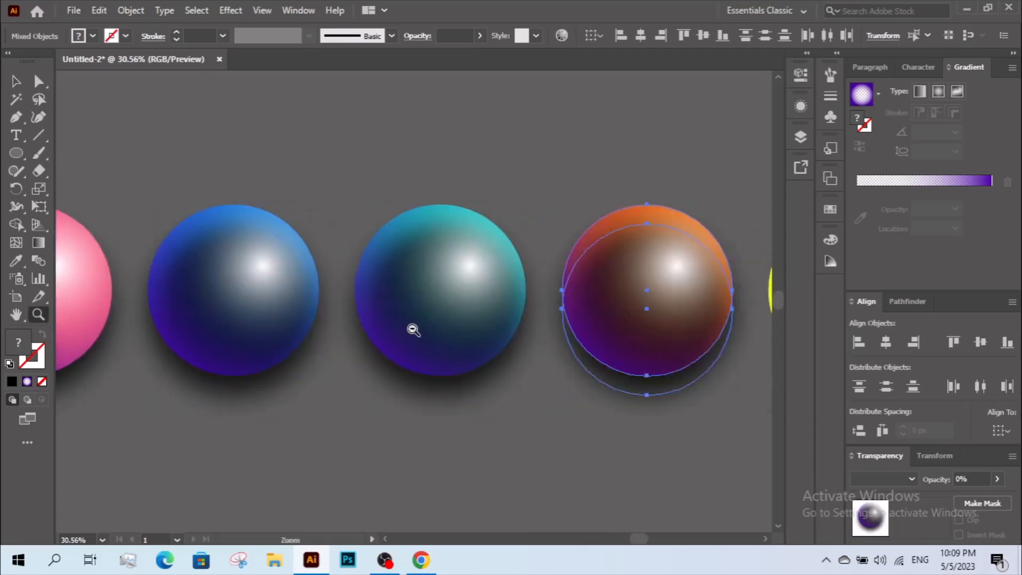
pyautogui.keyDown('alt'); pyautogui.click(413, 329); pyautogui.keyUp('alt')
pyautogui.hscroll(3, 472, 324)
pyautogui.hotkey('ctrl', 'd')
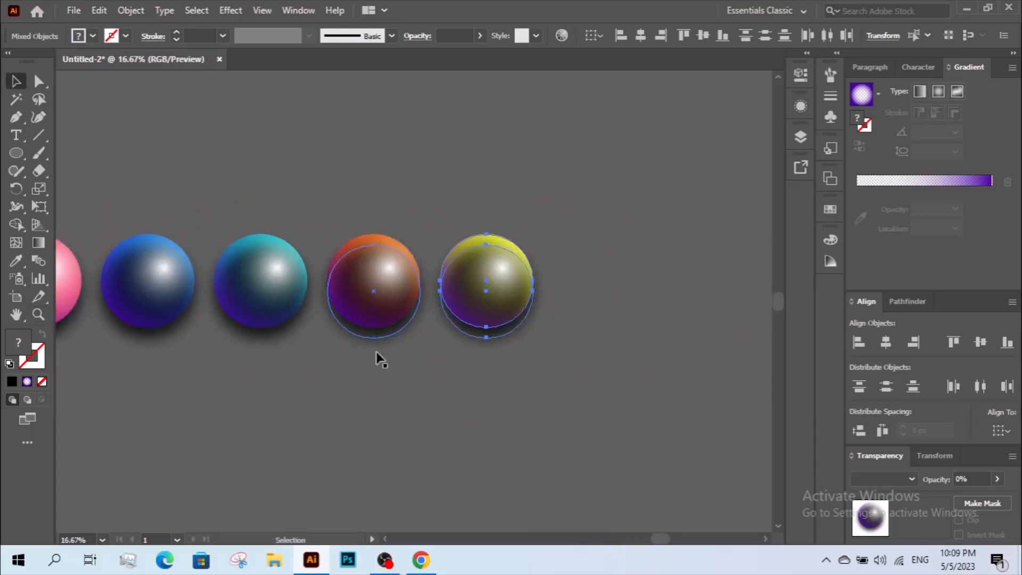
pyautogui.click(427, 358)
# Select the four copied shadows under the blue, teal, orange and yellow balls and send them to back.
pyautogui.hscroll(-2, 479, 362)
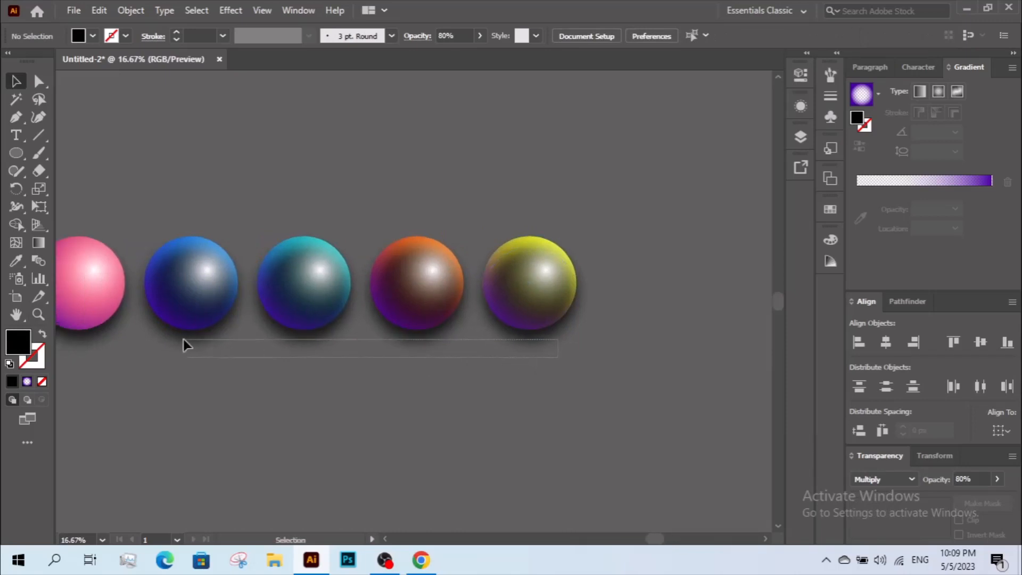
pyautogui.moveTo(183, 340); pyautogui.dragTo(187, 340)
pyautogui.rightClick(198, 335)
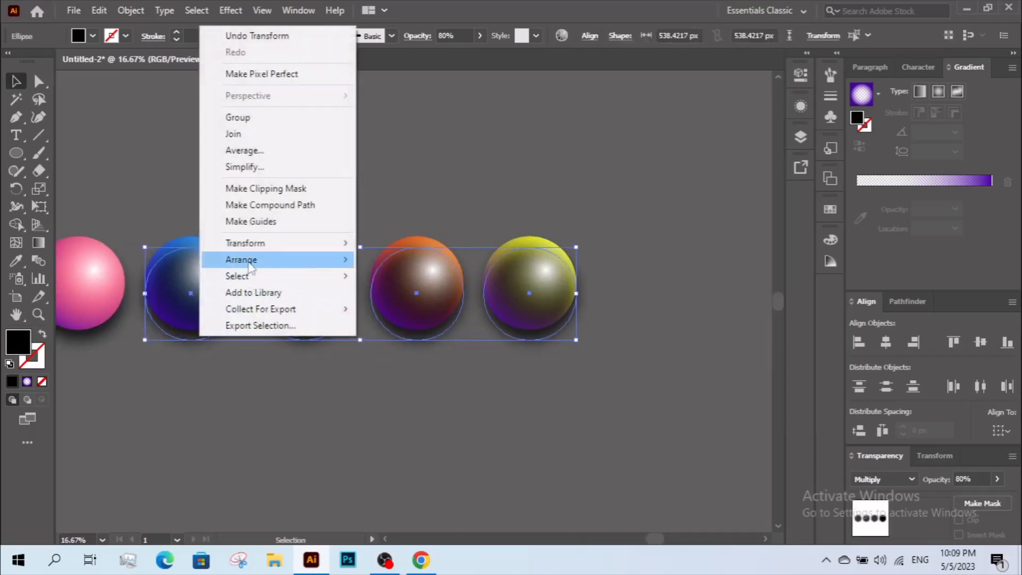
pyautogui.moveTo(242, 260)
pyautogui.click(403, 308)
pyautogui.click(299, 404)
pyautogui.hscroll(-3, 407, 423)
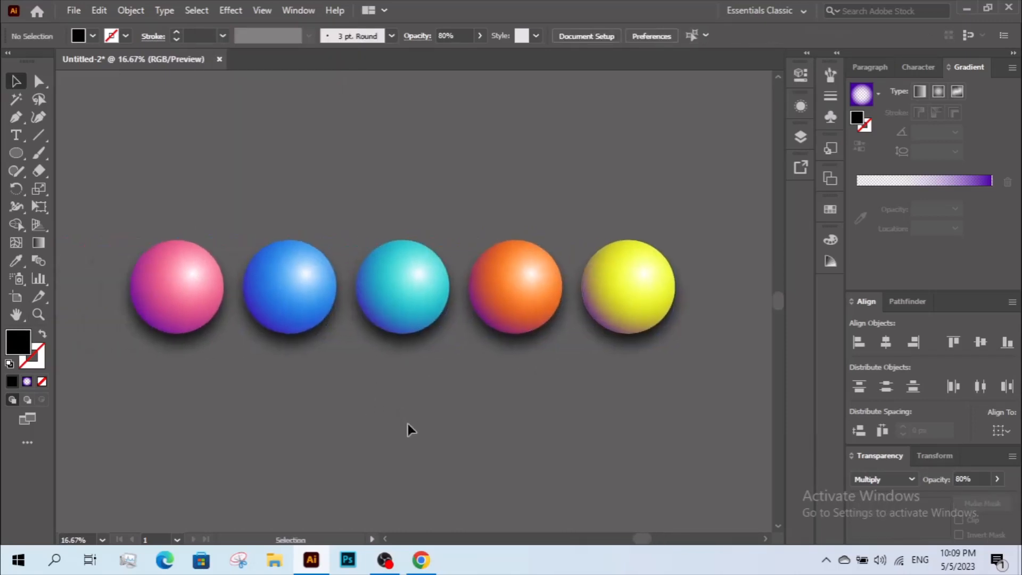
# Group the pink circle with its highlight overlay and shadow.
pyautogui.keyDown('alt'); pyautogui.click(442, 394); pyautogui.keyUp('alt')
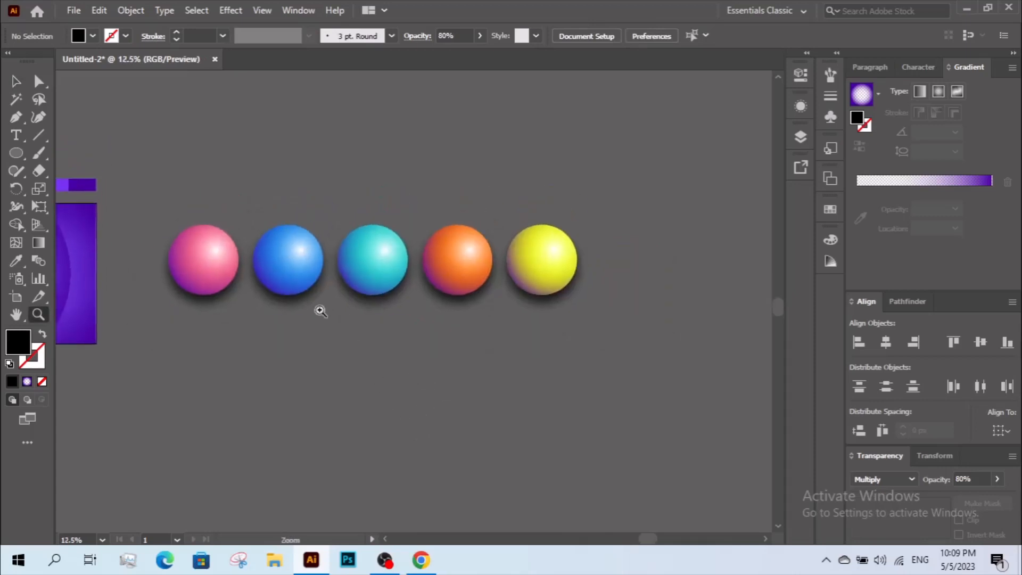
pyautogui.scroll(2, 611, 369)
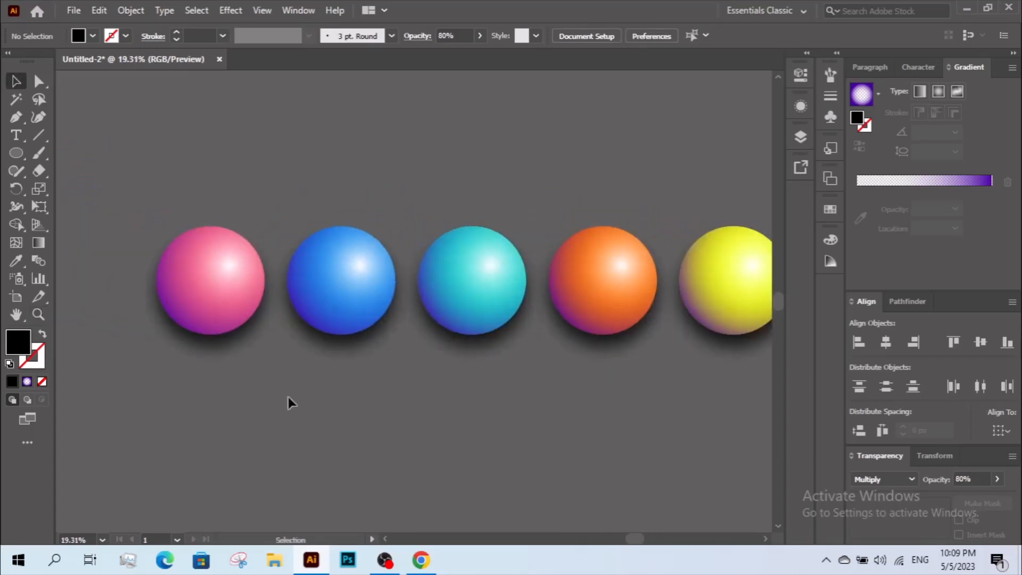
pyautogui.click(228, 266)
pyautogui.rightClick(217, 265)
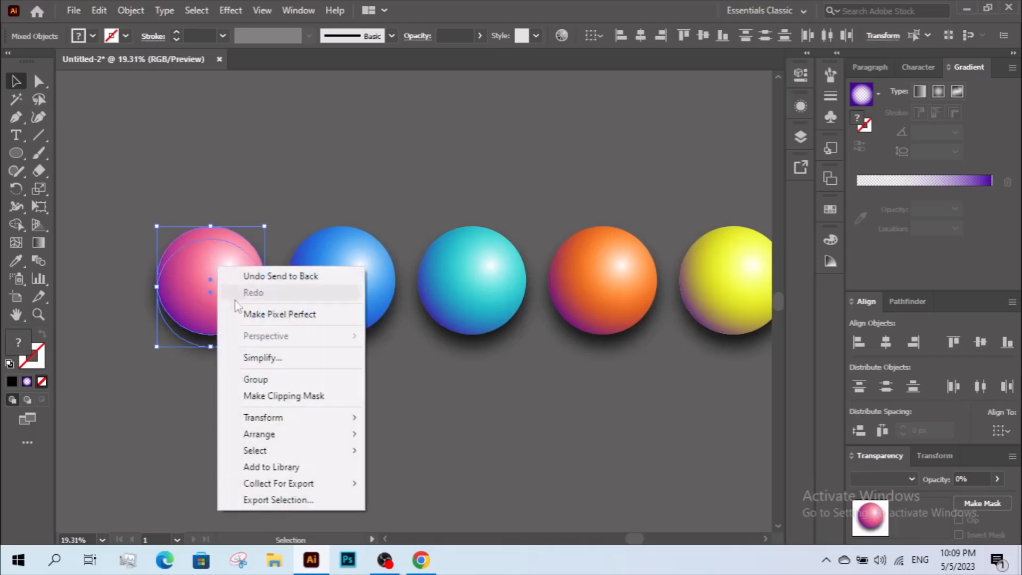
pyautogui.click(269, 380)
pyautogui.click(345, 350)
pyautogui.scroll(-1, 373, 357)
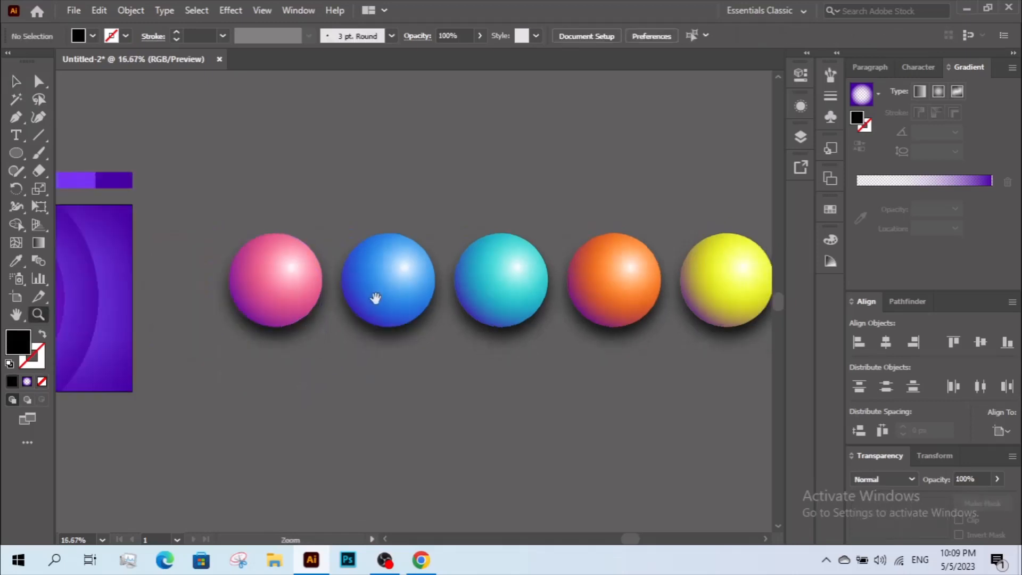
# Group the parts of the blue ball, and separately group those of the teal ball, each with its shadow.
pyautogui.click(404, 248)
pyautogui.click(410, 205)
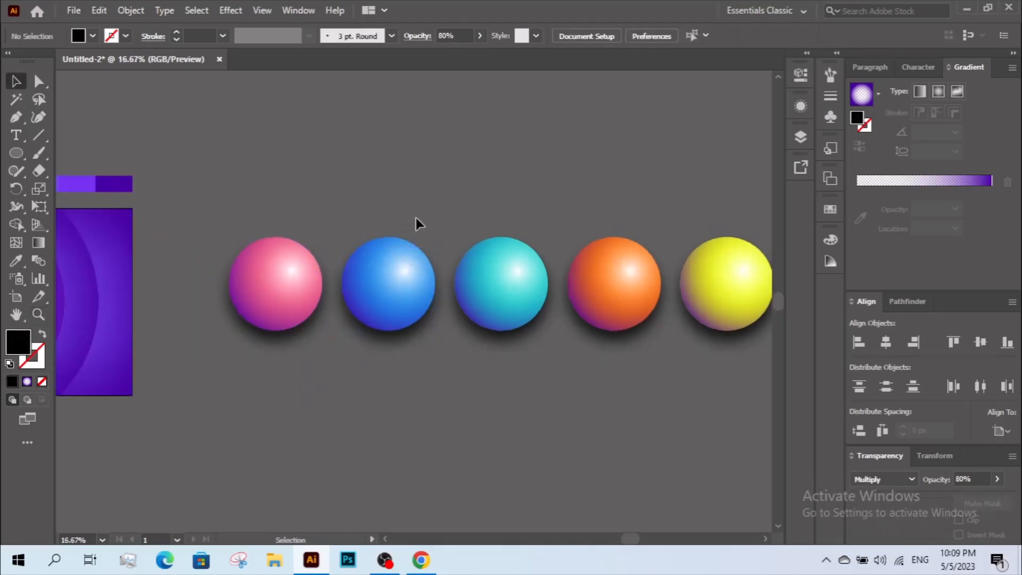
pyautogui.moveTo(356, 211); pyautogui.dragTo(383, 322)
pyautogui.rightClick(374, 290)
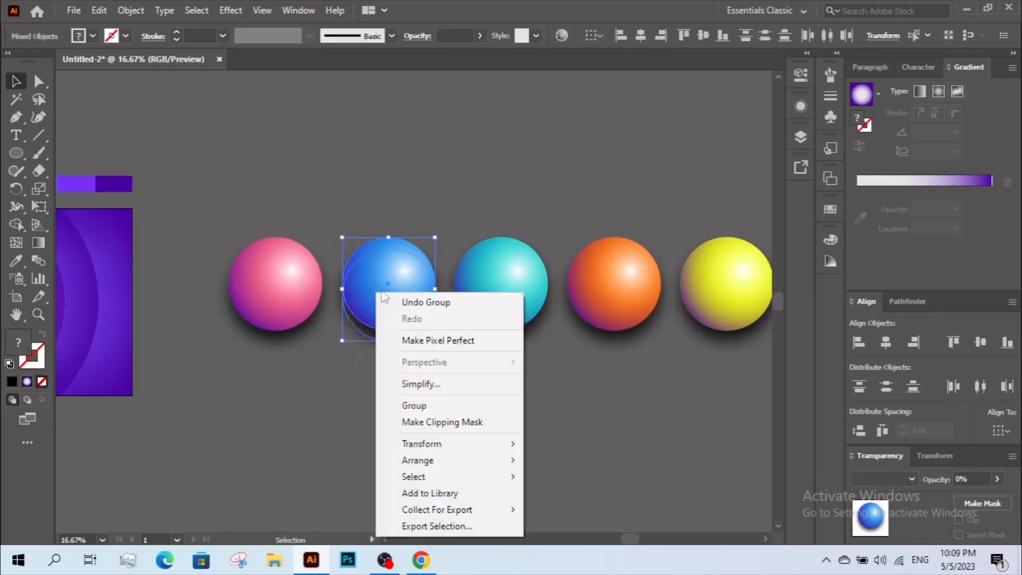
pyautogui.click(436, 401)
pyautogui.moveTo(456, 245); pyautogui.dragTo(450, 362)
pyautogui.rightClick(503, 283)
pyautogui.click(550, 400)
pyautogui.click(445, 383)
# Duplicate the teal ball above the row, isolate the copy's group and shift its highlight overlay aside to expose the base circle.
pyautogui.moveTo(399, 279); pyautogui.dragTo(394, 169)
pyautogui.rightClick(398, 154)
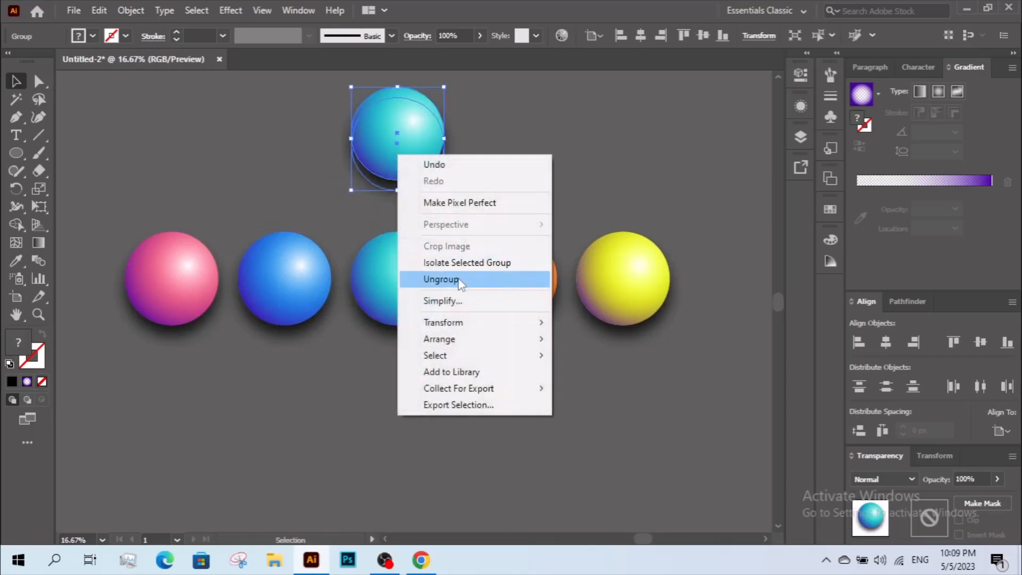
pyautogui.click(458, 263)
pyautogui.moveTo(395, 159); pyautogui.dragTo(417, 150)
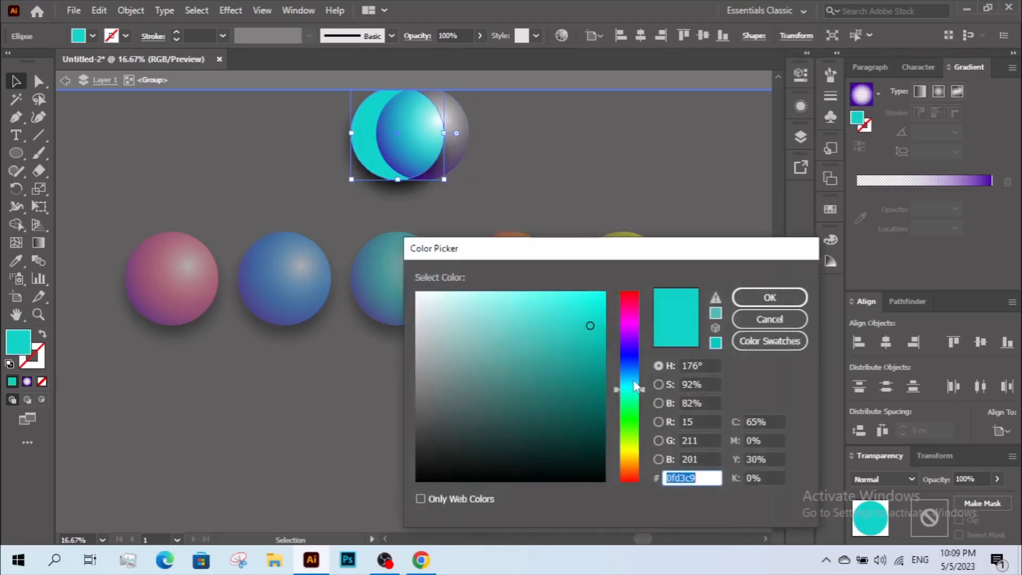
# Change the copied ball's teal base circle to a bright blue hue, then move the overlay back onto it.
pyautogui.moveTo(634, 382); pyautogui.dragTo(634, 378)
pyautogui.click(769, 297)
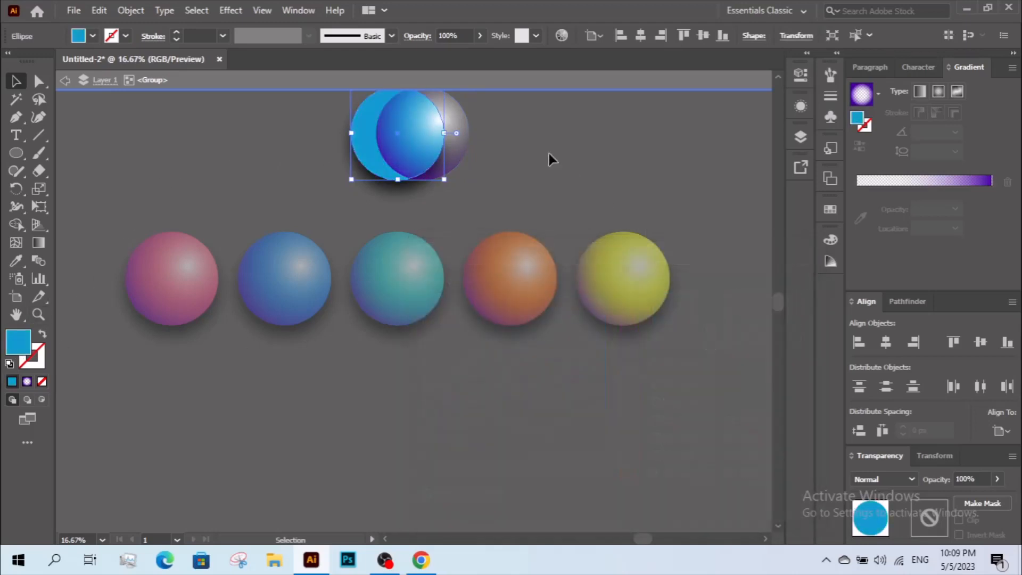
pyautogui.moveTo(410, 149); pyautogui.dragTo(383, 141)
pyautogui.doubleClick(557, 183)
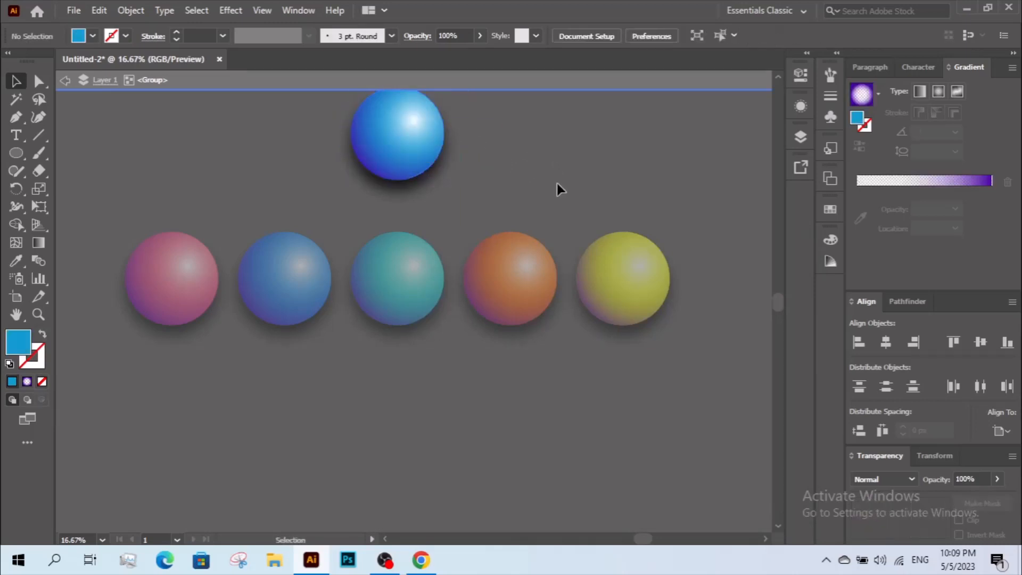
# Move the recoloured ball copy to sit above the gap between the blue and teal balls.
pyautogui.moveTo(543, 196); pyautogui.dragTo(532, 184)
pyautogui.click(420, 146)
pyautogui.moveTo(420, 128); pyautogui.dragTo(362, 167)
pyautogui.click(510, 214)
# Group the parts of the orange ball, and separately group the parts of the yellow ball.
pyautogui.rightClick(489, 250)
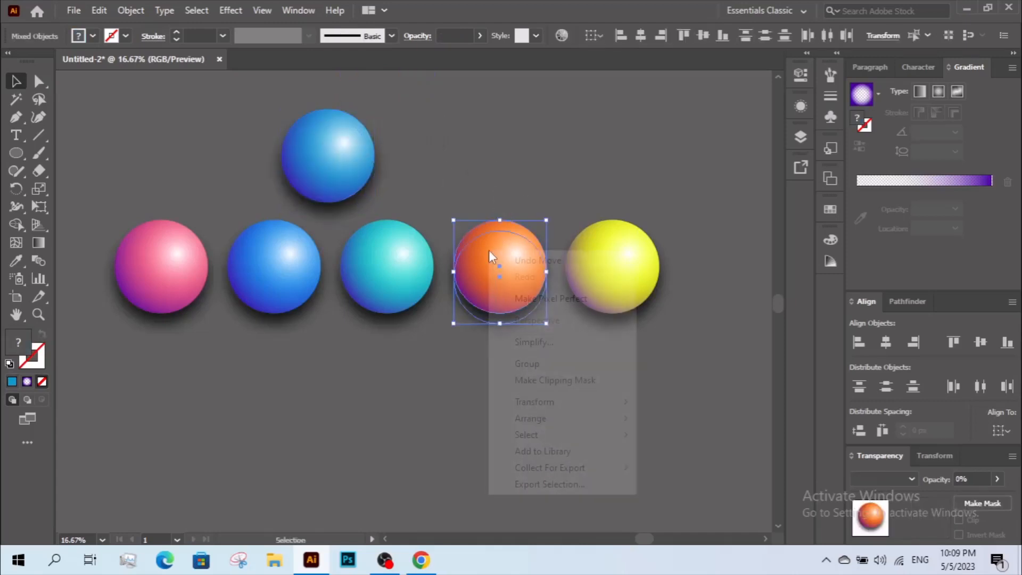
pyautogui.click(532, 363)
pyautogui.rightClick(613, 274)
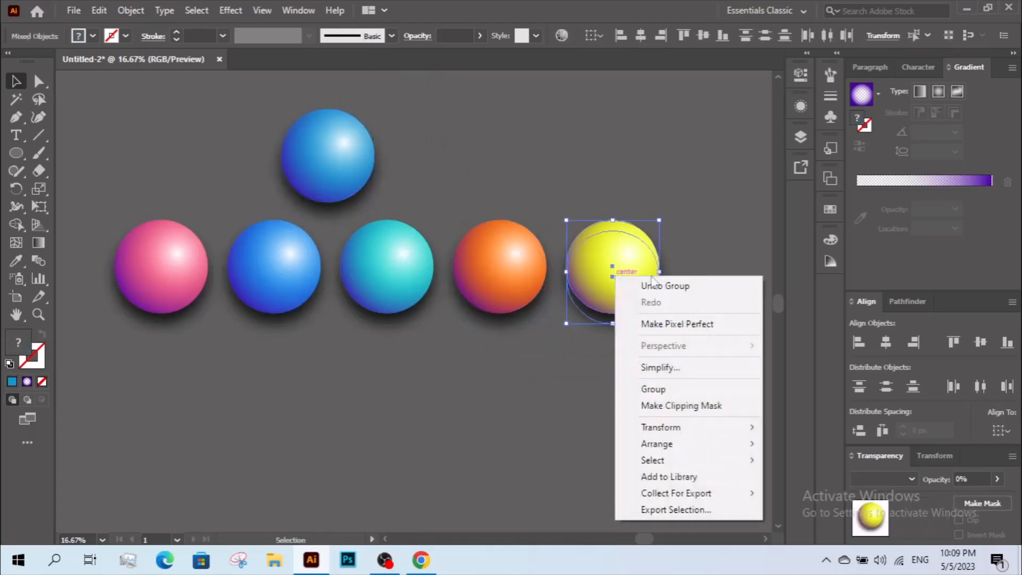
pyautogui.click(672, 390)
# Isolate the group of the blue ball in the row and shift its highlight overlay aside to expose the base circle.
pyautogui.press('z')
pyautogui.keyDown('alt'); pyautogui.click(497, 230); pyautogui.keyUp('alt')
pyautogui.keyDown('alt'); pyautogui.click(497, 231); pyautogui.keyUp('alt')
pyautogui.moveTo(502, 213); pyautogui.dragTo(519, 167)
pyautogui.press('v')
pyautogui.click(512, 211)
pyautogui.moveTo(538, 206); pyautogui.dragTo(544, 197)
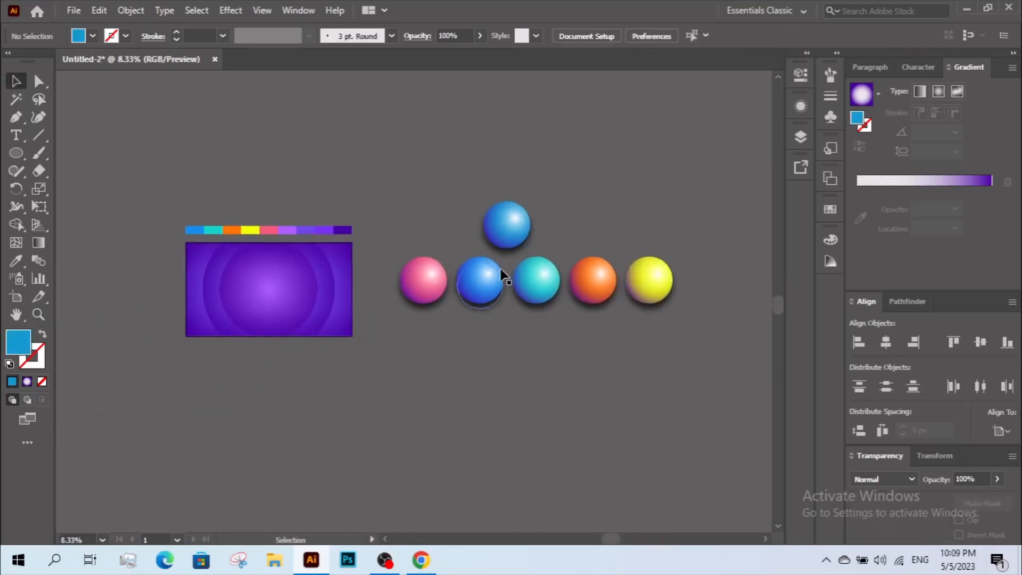
pyautogui.press('z')
pyautogui.moveTo(479, 279); pyautogui.dragTo(550, 298)
pyautogui.click(474, 354)
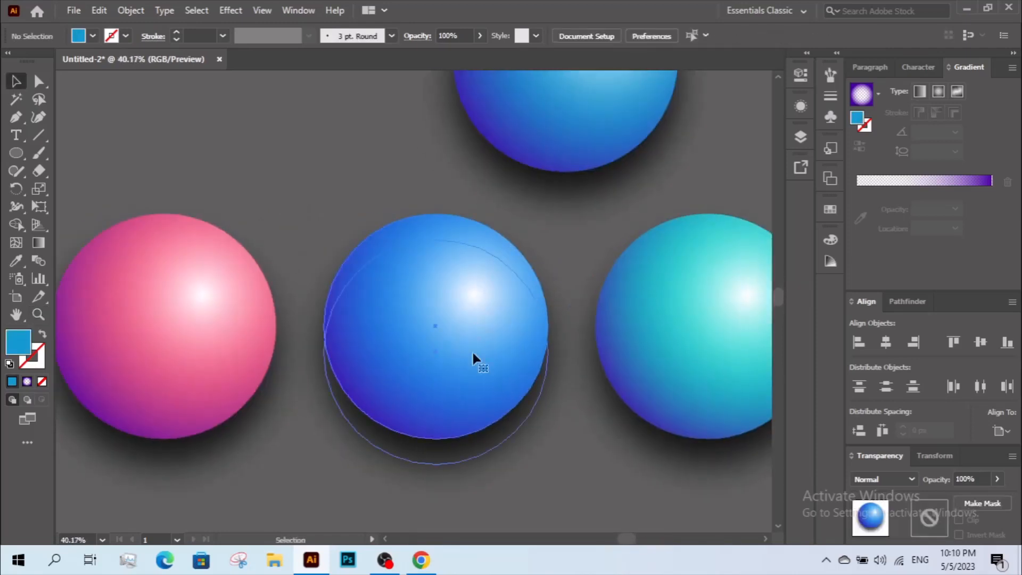
pyautogui.doubleClick(436, 318)
pyautogui.moveTo(445, 335); pyautogui.dragTo(489, 337)
# Change the blue ball's base circle to a deeper blue hue.
pyautogui.click(376, 312)
pyautogui.doubleClick(18, 347)
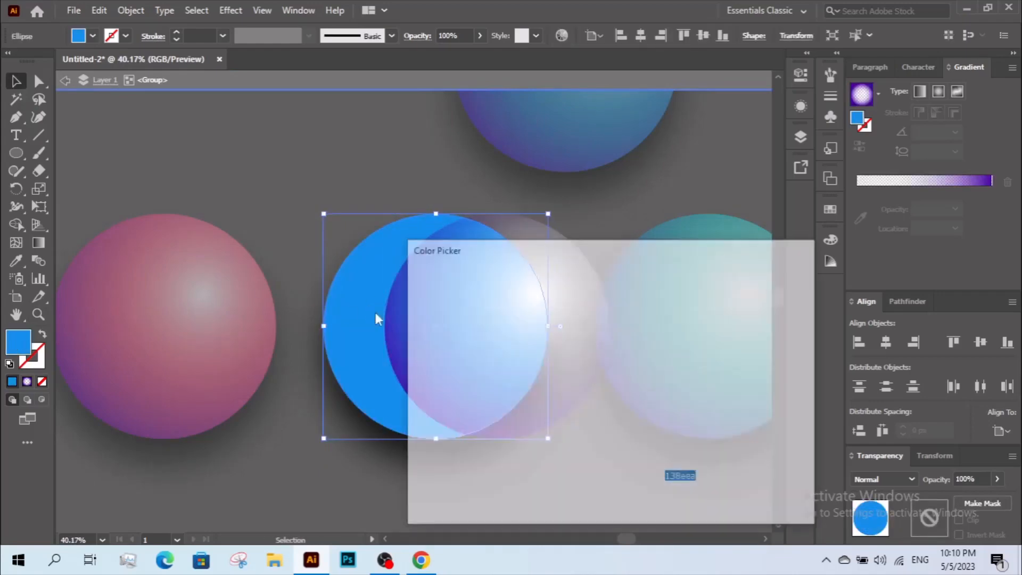
pyautogui.moveTo(624, 376); pyautogui.dragTo(617, 364)
pyautogui.click(737, 295)
pyautogui.hotkey('ctrl', '-')
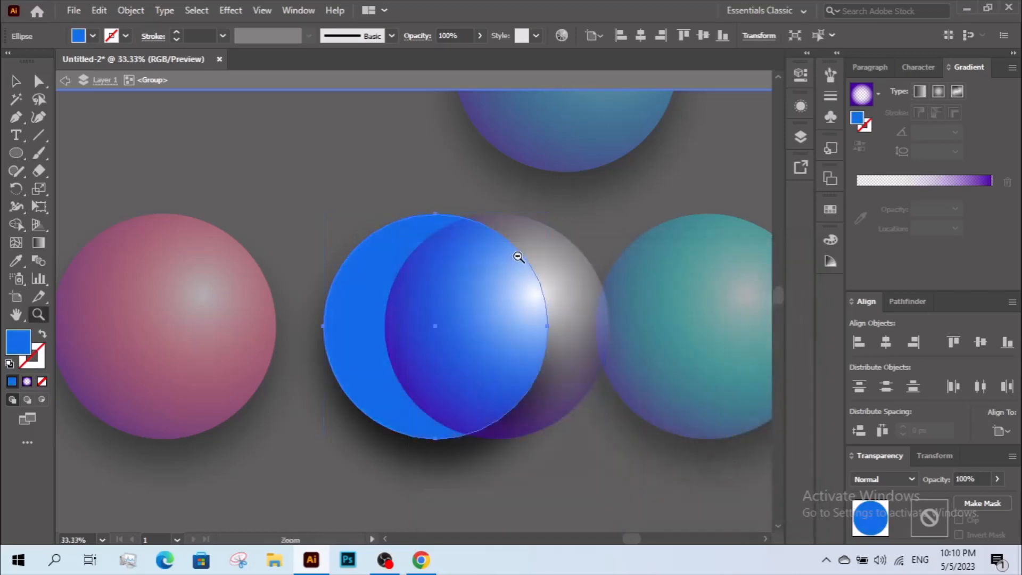
# Move the highlight overlay back onto the deeper blue circle and leave isolation mode.
pyautogui.click(487, 318)
pyautogui.moveTo(487, 318); pyautogui.dragTo(437, 318)
pyautogui.press('z')
pyautogui.keyDown('alt'); pyautogui.click(464, 251); pyautogui.keyUp('alt')
pyautogui.keyDown('alt'); pyautogui.click(439, 243); pyautogui.keyUp('alt')
pyautogui.press('v')
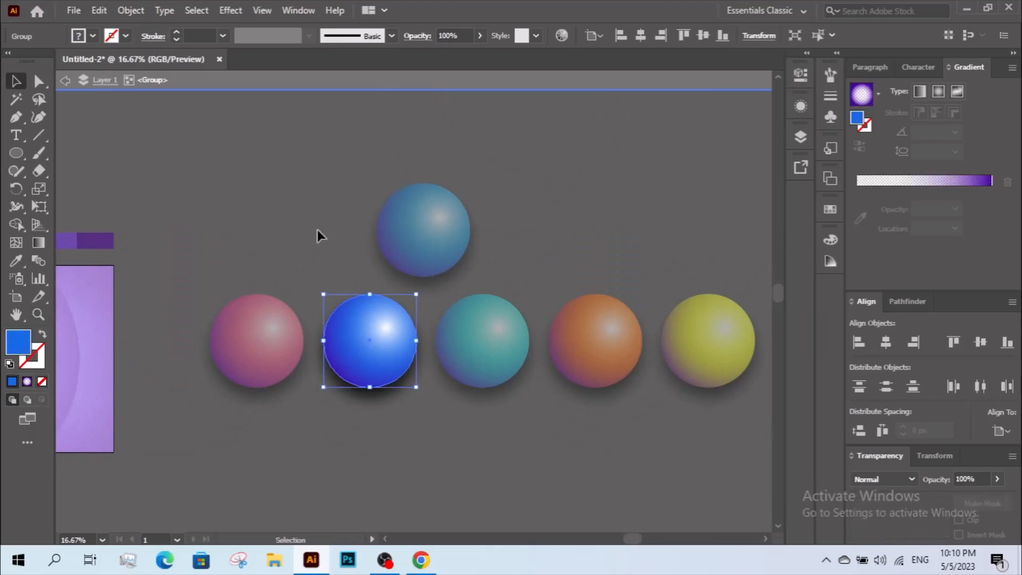
pyautogui.click(317, 229)
pyautogui.moveTo(317, 229); pyautogui.dragTo(434, 235)
# Move the pink ball onto the upper-left corner of the purple background and deselect it.
pyautogui.press('z')
pyautogui.keyDown('alt'); pyautogui.click(446, 238); pyautogui.keyUp('alt')
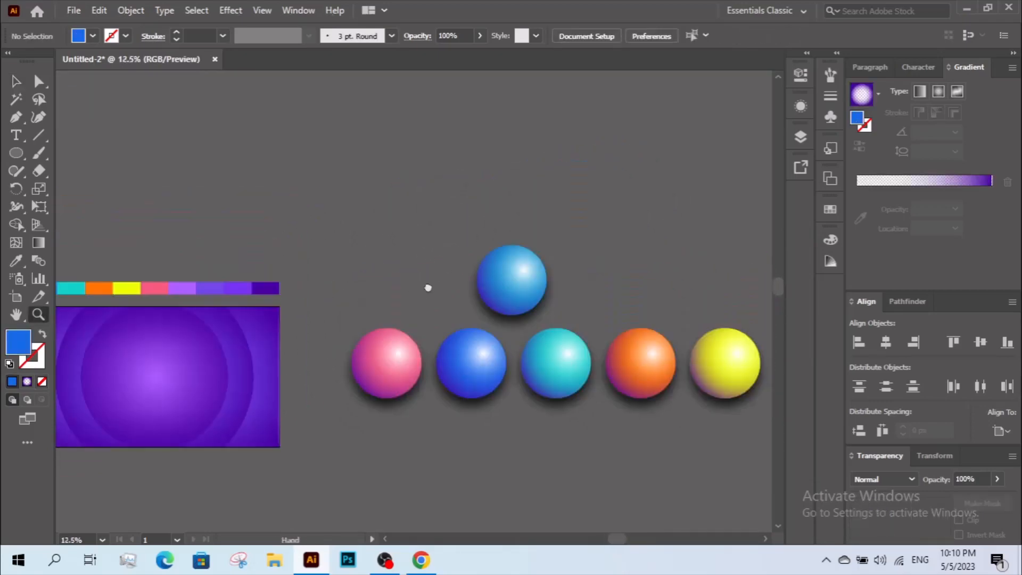
pyautogui.moveTo(428, 288); pyautogui.dragTo(495, 269)
pyautogui.press('v')
pyautogui.click(461, 351)
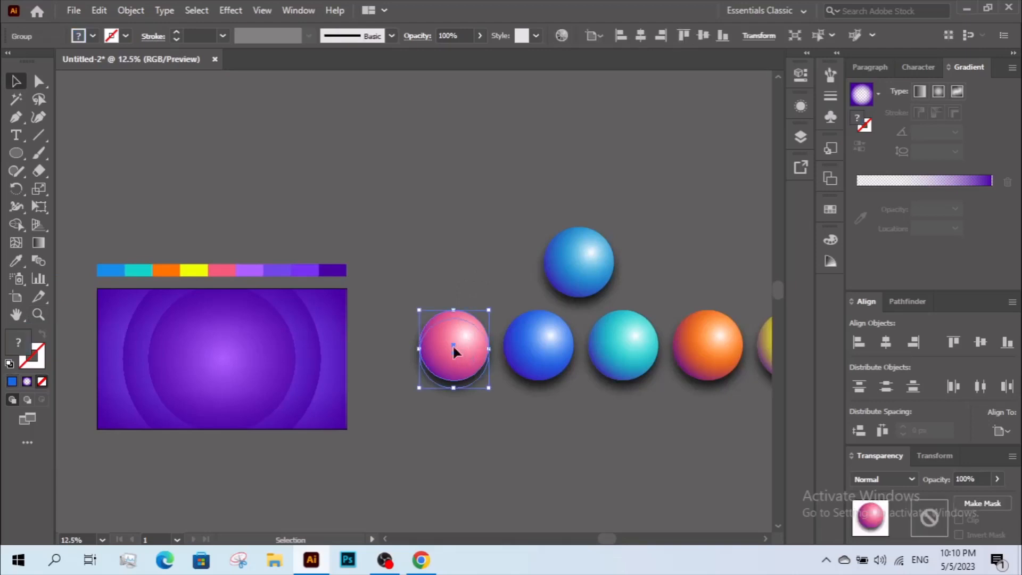
pyautogui.moveTo(454, 349); pyautogui.dragTo(157, 296)
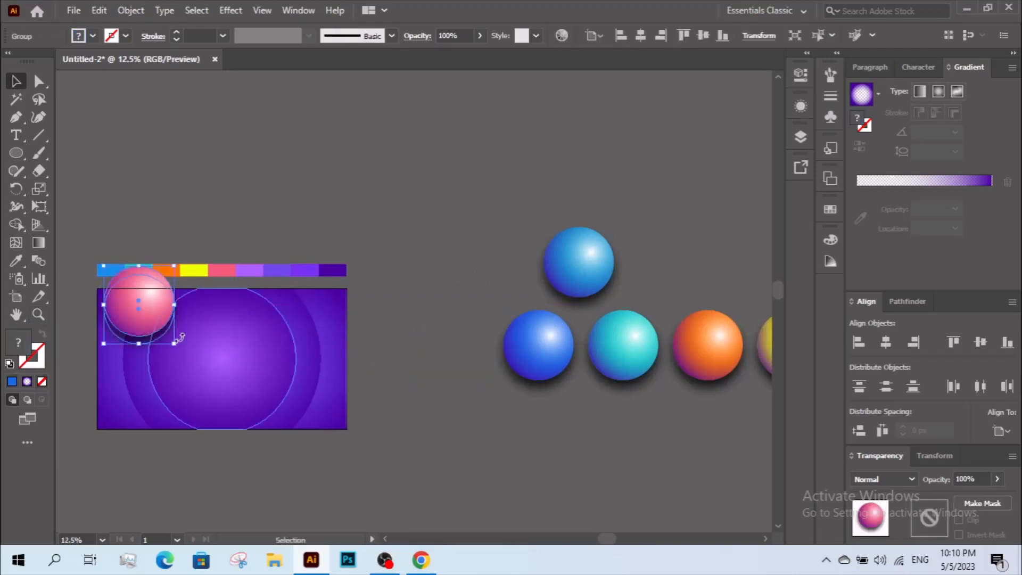
pyautogui.hscroll(-1, 227, 341)
pyautogui.press('z')
pyautogui.moveTo(91, 248); pyautogui.dragTo(398, 468)
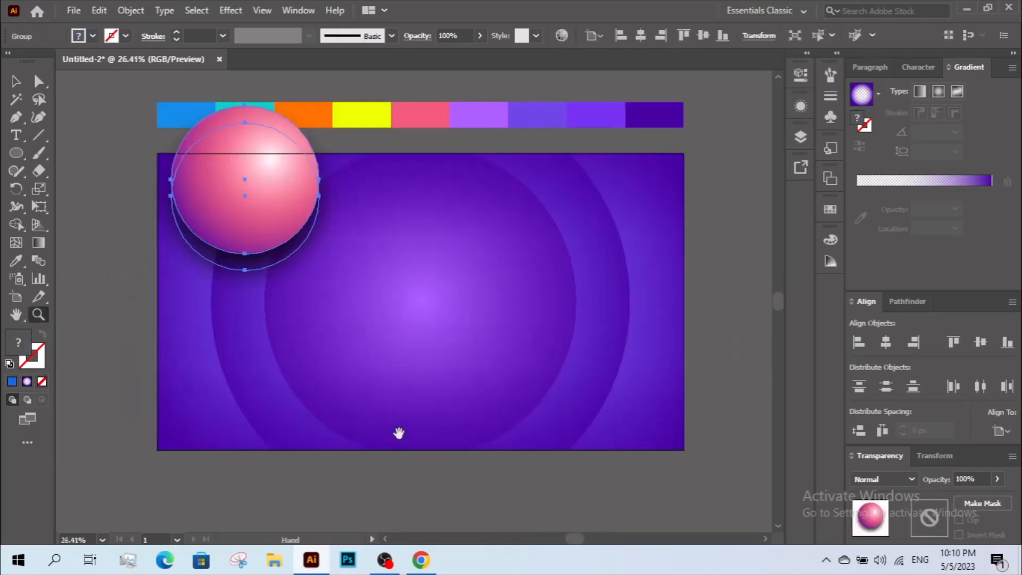
pyautogui.moveTo(398, 432); pyautogui.dragTo(401, 432)
pyautogui.press('v')
pyautogui.click(386, 495)
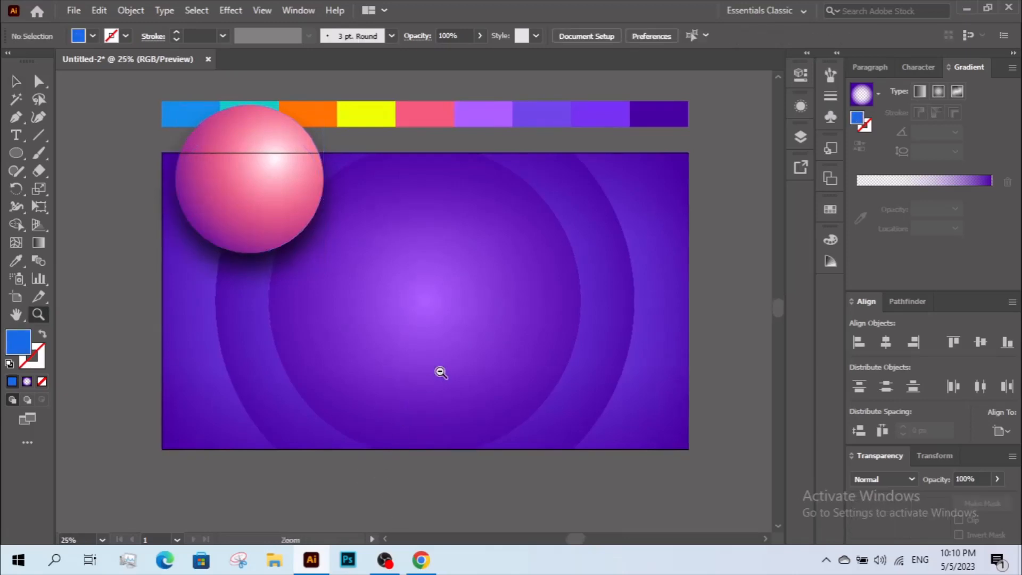
# Shrink the orange ball and move it from the row onto the lower-left part of the purple background.
pyautogui.hotkey('ctrl', '-')
pyautogui.moveTo(429, 397); pyautogui.dragTo(486, 450)
pyautogui.hscroll(2, 453, 449)
pyautogui.click(681, 320)
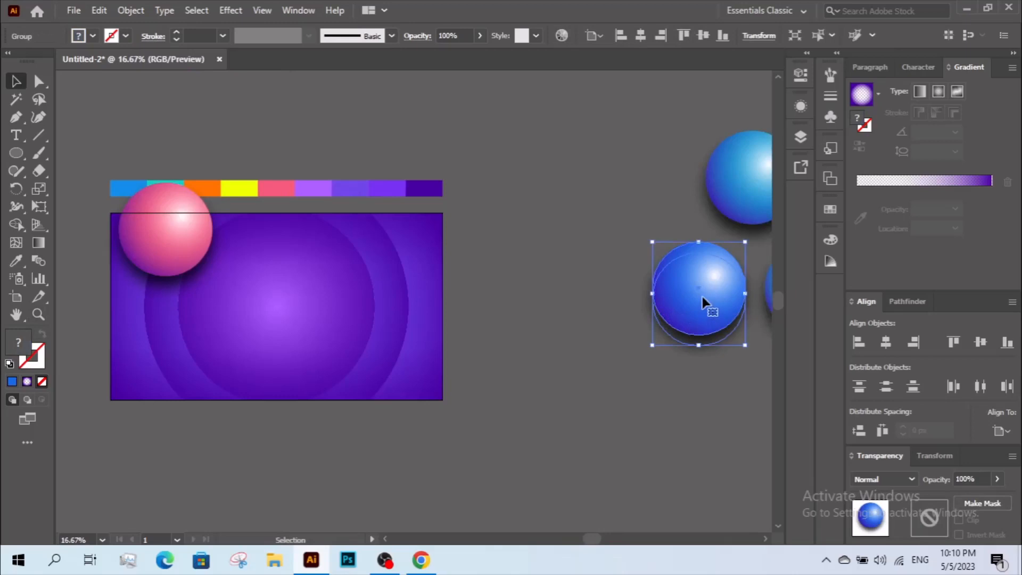
pyautogui.hscroll(8, 493, 322)
pyautogui.moveTo(479, 321); pyautogui.dragTo(433, 307)
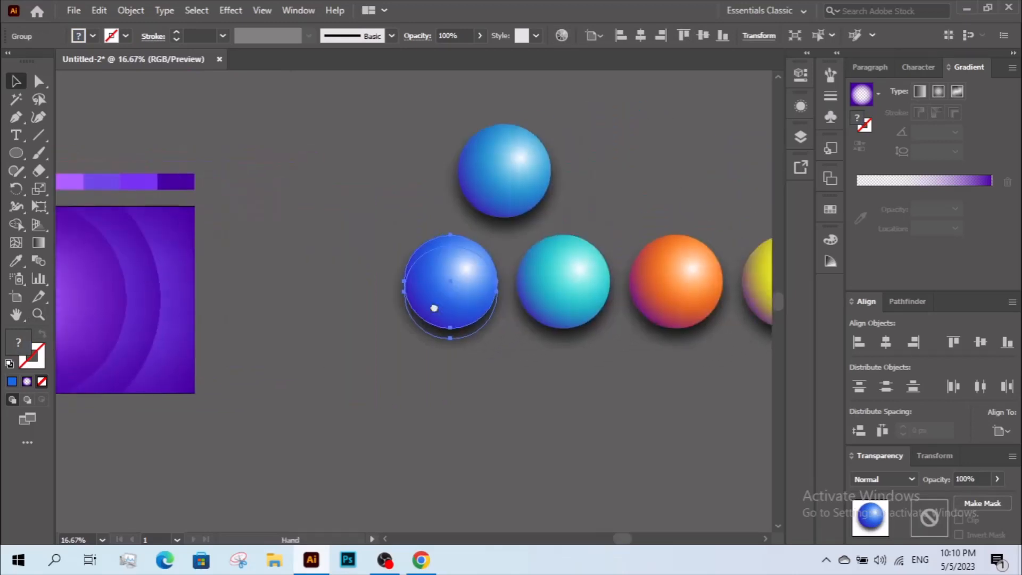
pyautogui.click(676, 299)
pyautogui.moveTo(676, 299); pyautogui.dragTo(665, 305)
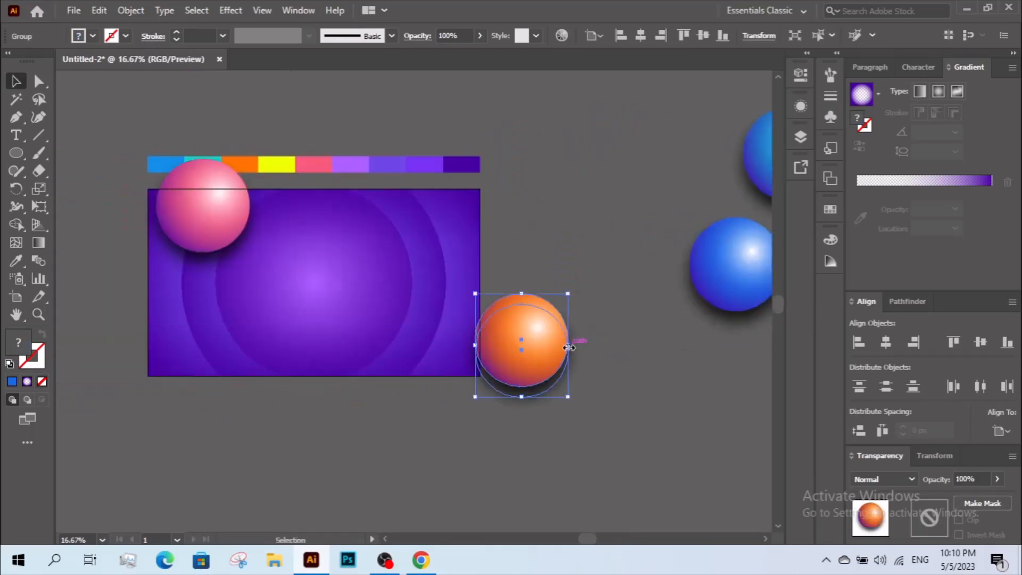
pyautogui.moveTo(568, 345); pyautogui.dragTo(523, 345)
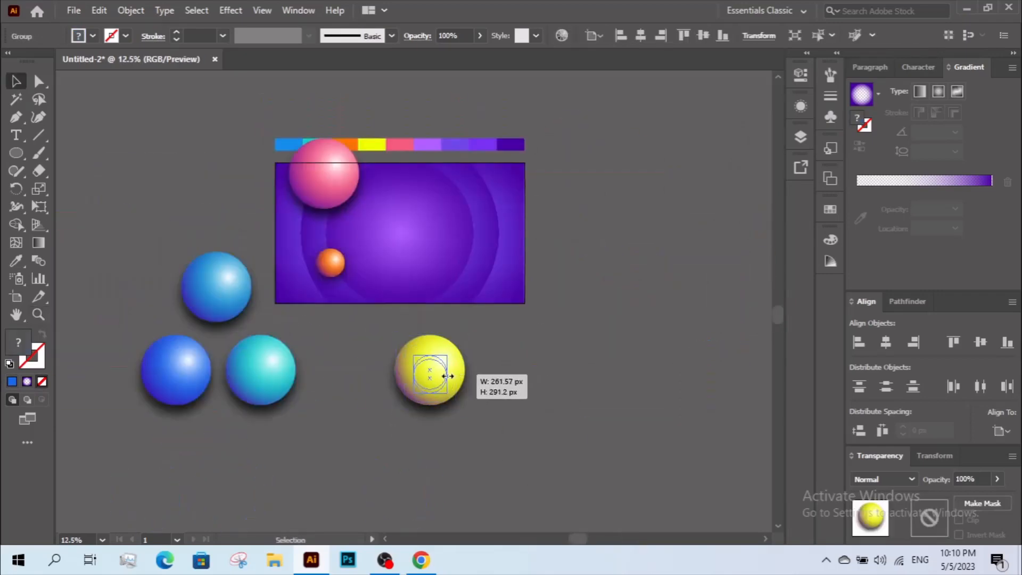
# Shrink the yellow and dark blue balls and place the dark blue one near the background's left edge.
pyautogui.moveTo(448, 376); pyautogui.dragTo(444, 365)
pyautogui.moveTo(129, 99); pyautogui.dragTo(569, 453)
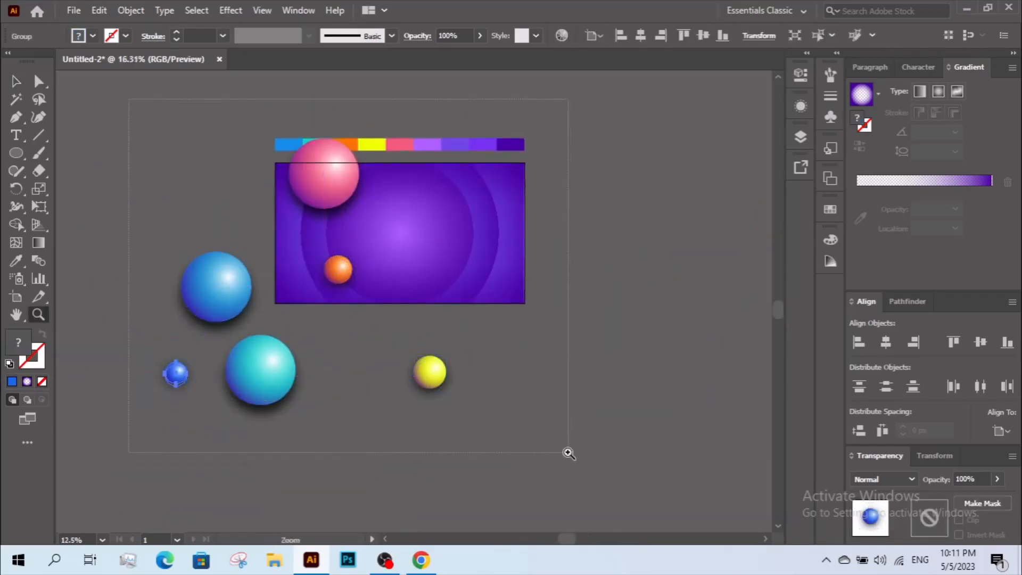
pyautogui.press('v')
pyautogui.moveTo(190, 430); pyautogui.dragTo(356, 264)
pyautogui.moveTo(303, 367); pyautogui.dragTo(281, 371)
pyautogui.click(280, 370)
pyautogui.click(266, 410)
# Place a slightly reduced teal ball in the background's lower-right area and the yellow ball in its upper-right area.
pyautogui.moveTo(324, 434); pyautogui.dragTo(572, 277)
pyautogui.click(577, 403)
pyautogui.scroll(2, 577, 403)
pyautogui.moveTo(554, 497); pyautogui.dragTo(591, 215)
pyautogui.click(629, 326)
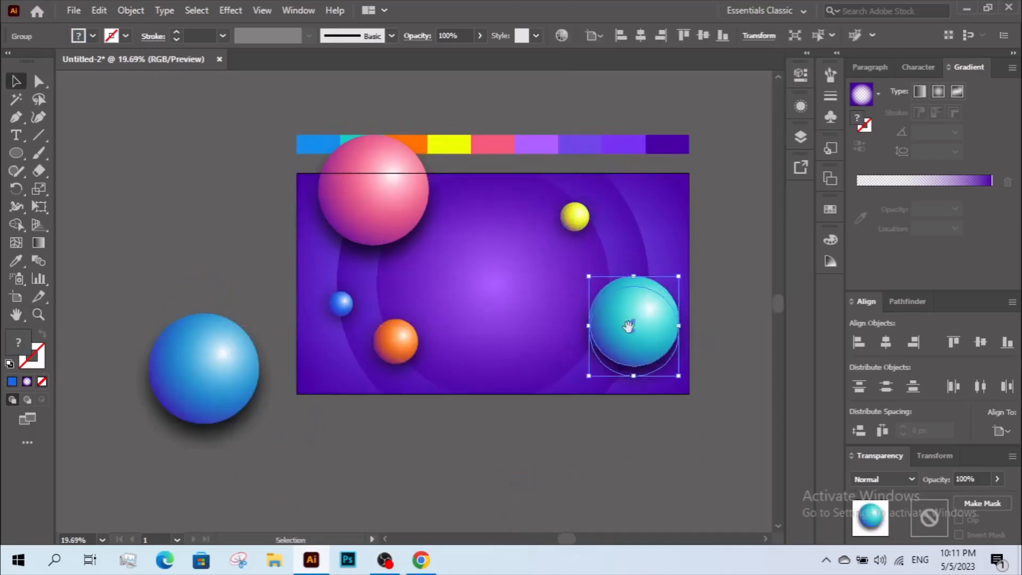
pyautogui.moveTo(628, 326); pyautogui.dragTo(619, 327)
# Shrink the remaining light blue ball and place it on the background to the right of the yellow ball.
pyautogui.click(213, 374)
pyautogui.moveTo(249, 376); pyautogui.dragTo(634, 219)
pyautogui.click(226, 405)
# Fine-tune the positions of the yellow and light blue balls in the background's upper-right area.
pyautogui.moveTo(572, 228); pyautogui.dragTo(569, 224)
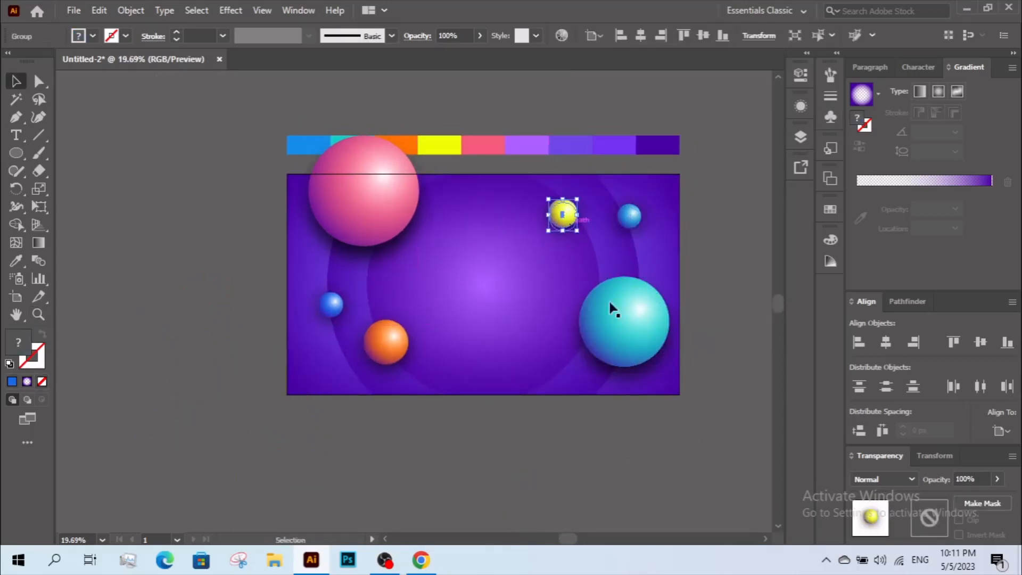
pyautogui.moveTo(610, 302); pyautogui.dragTo(615, 312)
pyautogui.moveTo(562, 213); pyautogui.dragTo(576, 246)
pyautogui.moveTo(630, 217); pyautogui.dragTo(637, 206)
pyautogui.moveTo(577, 248); pyautogui.dragTo(573, 243)
pyautogui.moveTo(586, 244); pyautogui.dragTo(589, 244)
pyautogui.click(596, 456)
pyautogui.moveTo(637, 341); pyautogui.dragTo(622, 338)
pyautogui.click(605, 470)
pyautogui.moveTo(574, 240); pyautogui.dragTo(573, 220)
pyautogui.click(636, 205)
# Enlarge the yellow ball, shrink the orange and light blue balls, and reduce the teal ball to about 326 × 363 px.
pyautogui.scroll(8, 647, 213)
pyautogui.moveTo(431, 163); pyautogui.dragTo(412, 163)
pyautogui.moveTo(394, 157); pyautogui.dragTo(404, 224)
pyautogui.moveTo(214, 274); pyautogui.dragTo(383, 301)
pyautogui.scroll(-2, 393, 294)
pyautogui.moveTo(396, 258); pyautogui.dragTo(384, 247)
pyautogui.click(456, 403)
pyautogui.moveTo(511, 410); pyautogui.dragTo(492, 407)
pyautogui.click(484, 275)
pyautogui.moveTo(475, 284); pyautogui.dragTo(465, 294)
pyautogui.moveTo(327, 389); pyautogui.dragTo(474, 382)
pyautogui.click(301, 418)
pyautogui.moveTo(321, 444); pyautogui.dragTo(305, 410)
pyautogui.click(563, 393)
pyautogui.moveTo(542, 369); pyautogui.dragTo(597, 415)
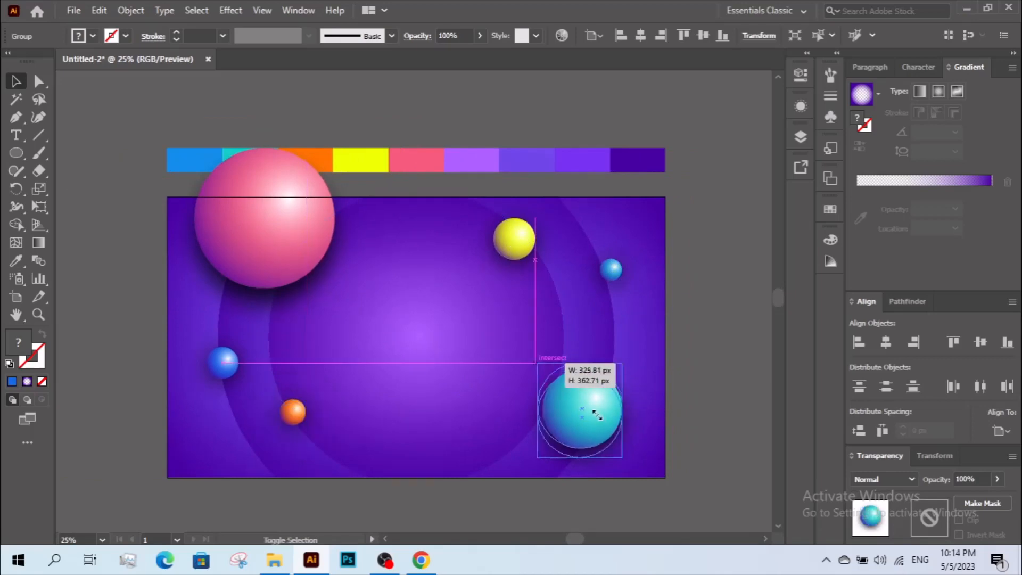
# Enlarge the dark blue ball and fine-tune the placement of the orange, yellow and light blue balls along the circular bands.
pyautogui.click(224, 366)
pyautogui.moveTo(223, 381)
pyautogui.mouseDown()
pyautogui.moveTo(224, 401)
pyautogui.moveTo(219, 379)
pyautogui.mouseUp()
pyautogui.moveTo(299, 420); pyautogui.dragTo(322, 408)
pyautogui.moveTo(316, 399); pyautogui.dragTo(316, 411)
pyautogui.moveTo(237, 357); pyautogui.dragTo(237, 341)
pyautogui.moveTo(534, 220); pyautogui.dragTo(563, 255)
pyautogui.moveTo(541, 228); pyautogui.dragTo(547, 227)
pyautogui.click(629, 248)
pyautogui.moveTo(639, 237); pyautogui.dragTo(619, 262)
# Group all six balls and center the group horizontally on the artboard.
pyautogui.scroll(-1, 423, 217)
pyautogui.moveTo(422, 217); pyautogui.dragTo(468, 224)
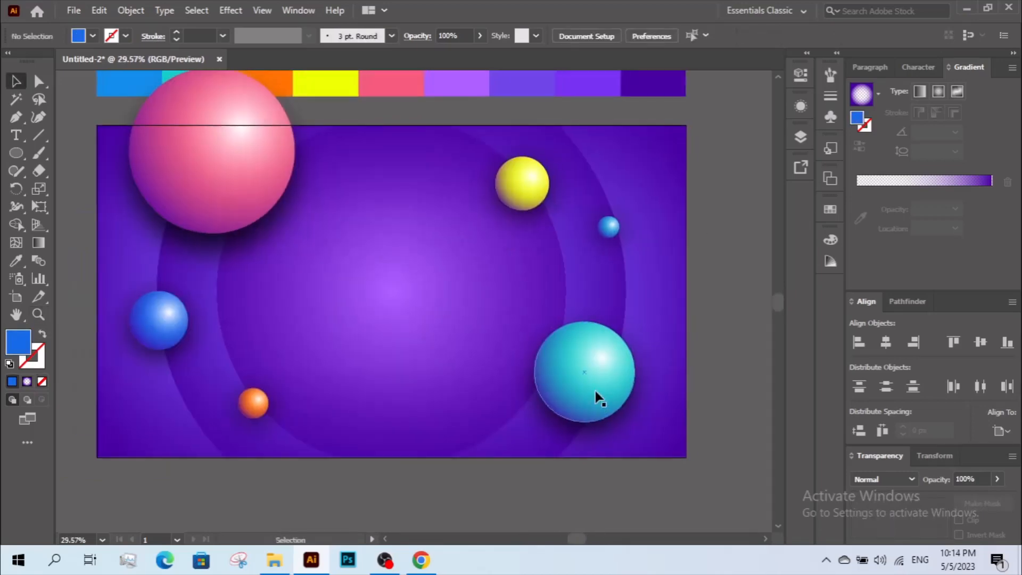
pyautogui.click(595, 390)
pyautogui.keyDown('shift'); pyautogui.click(611, 227); pyautogui.keyUp('shift')
pyautogui.keyDown('shift'); pyautogui.click(530, 192); pyautogui.keyUp('shift')
pyautogui.keyDown('shift'); pyautogui.click(239, 213); pyautogui.keyUp('shift')
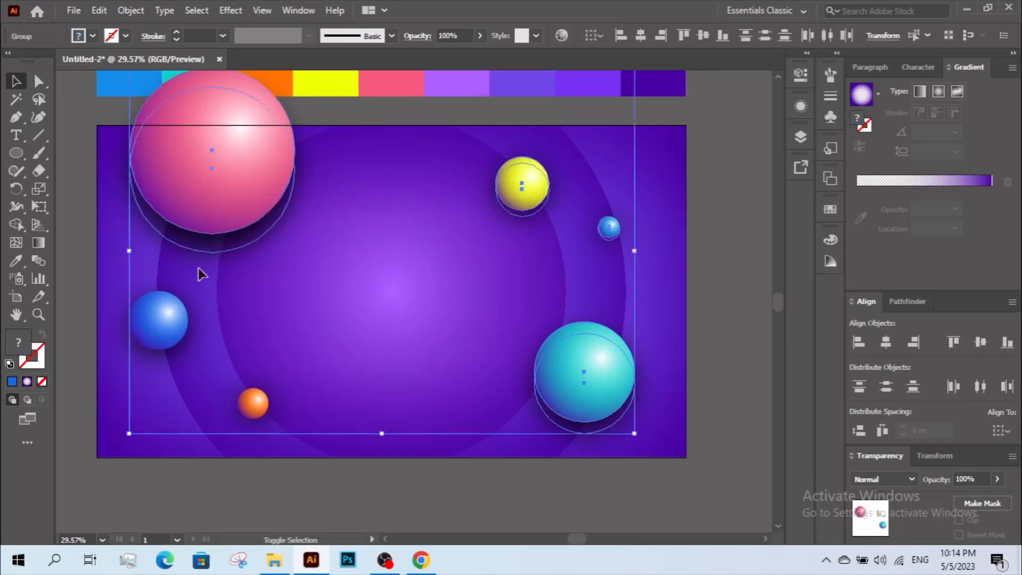
pyautogui.keyDown('shift'); pyautogui.click(168, 309); pyautogui.keyUp('shift')
pyautogui.keyDown('shift'); pyautogui.click(254, 402); pyautogui.keyUp('shift')
pyautogui.rightClick(284, 247)
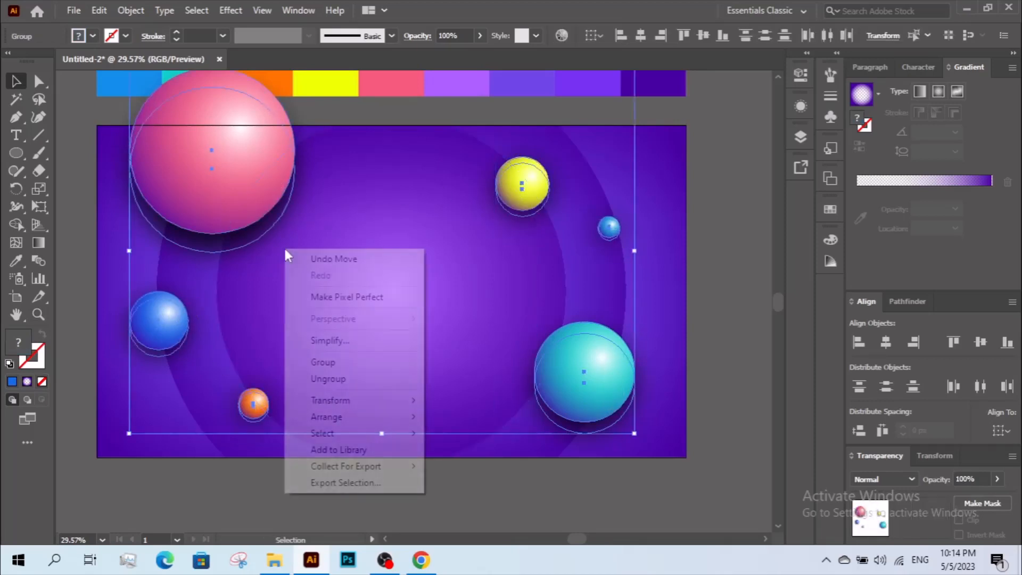
pyautogui.click(343, 369)
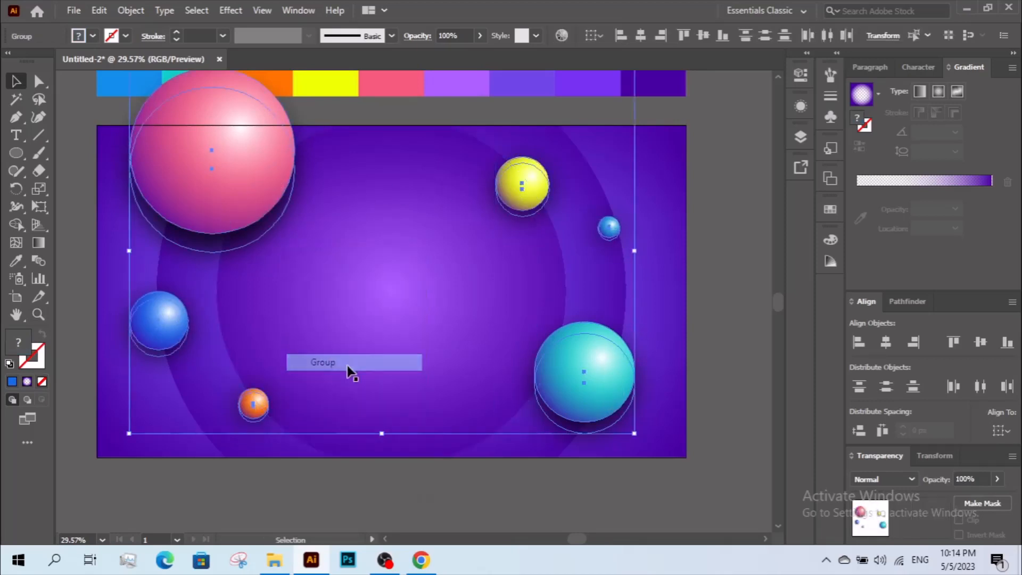
pyautogui.click(642, 36)
pyautogui.click(698, 279)
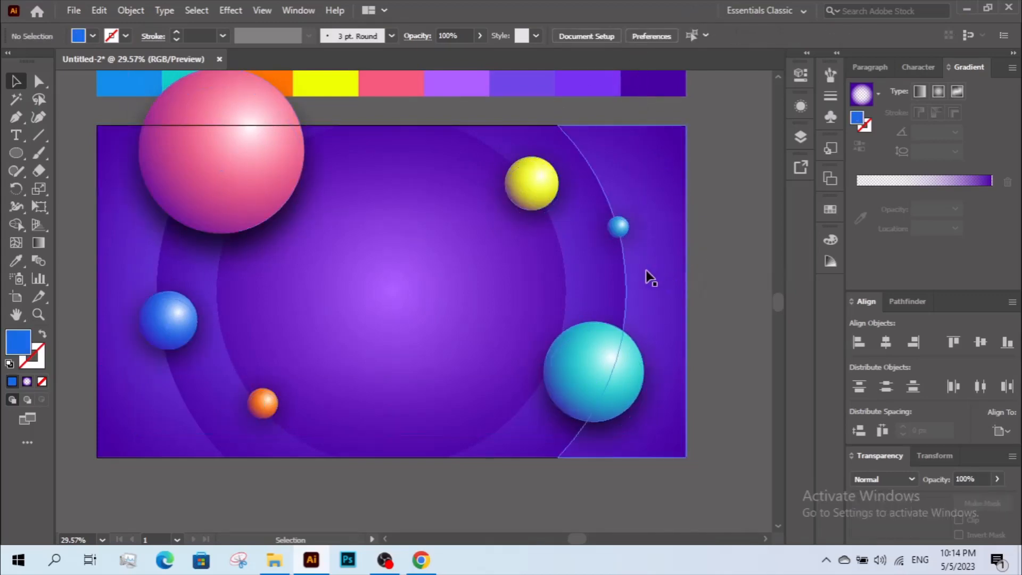
# Set the opacity of the pink ball's shadow ellipse to 60%.
pyautogui.moveTo(685, 290); pyautogui.dragTo(698, 287)
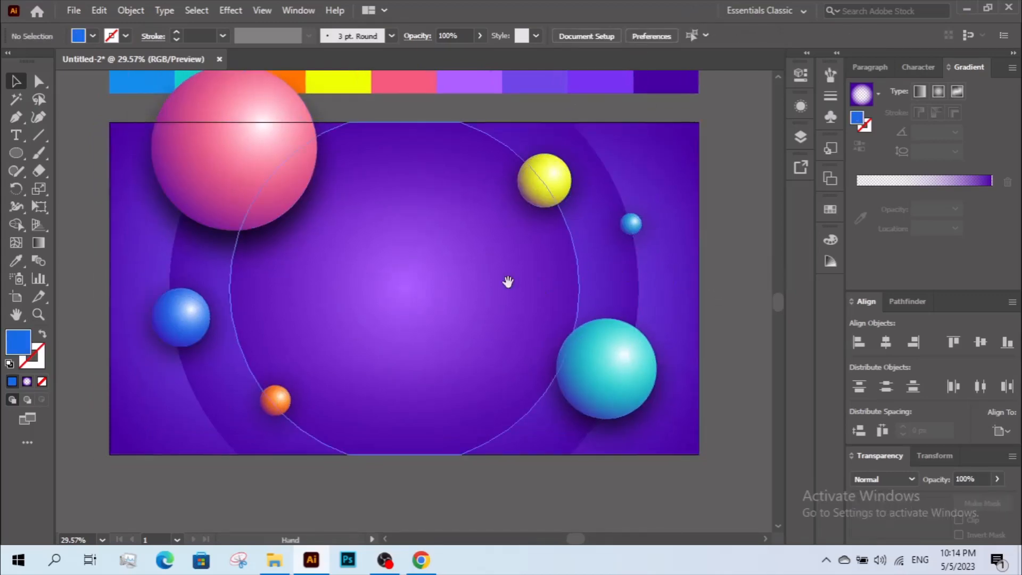
pyautogui.moveTo(506, 281); pyautogui.dragTo(540, 273)
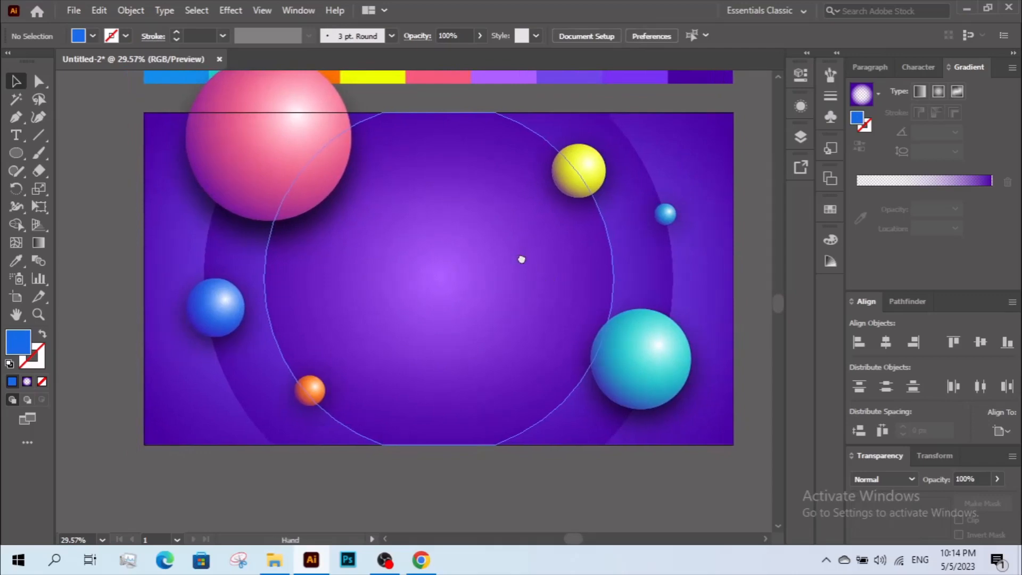
pyautogui.press('a')
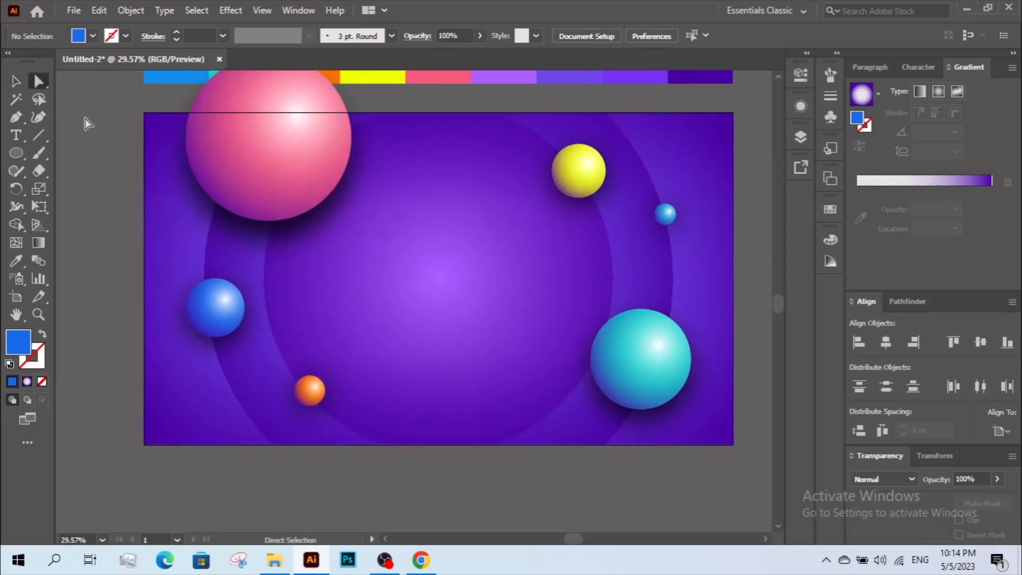
pyautogui.click(265, 233)
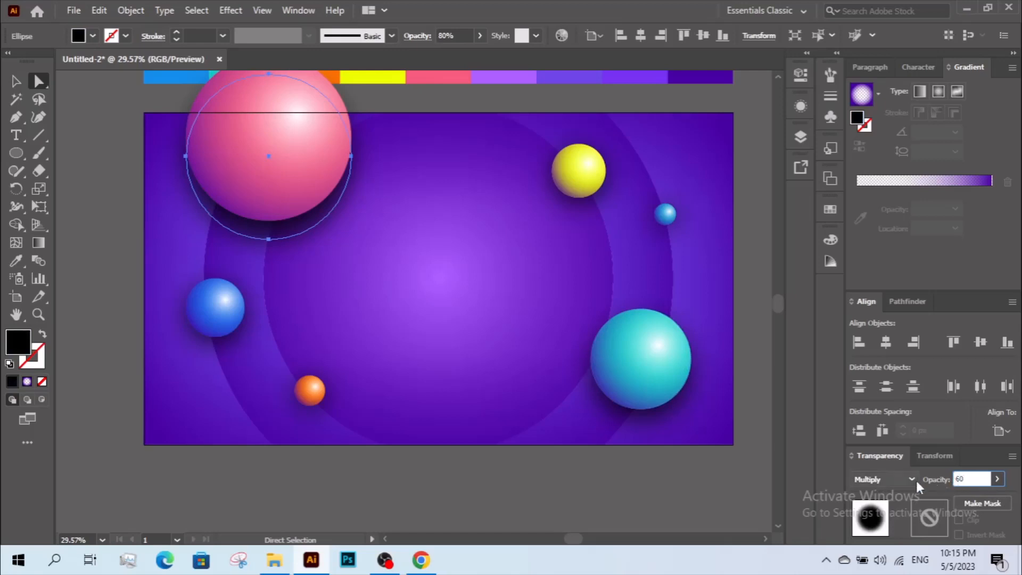
pyautogui.click(965, 480)
pyautogui.write('60')
pyautogui.press('Return')
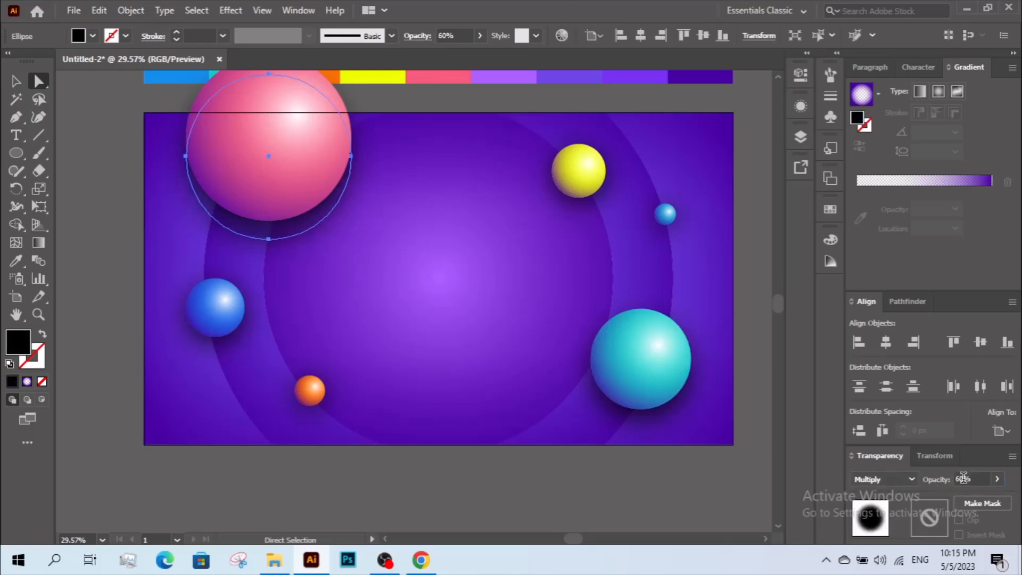
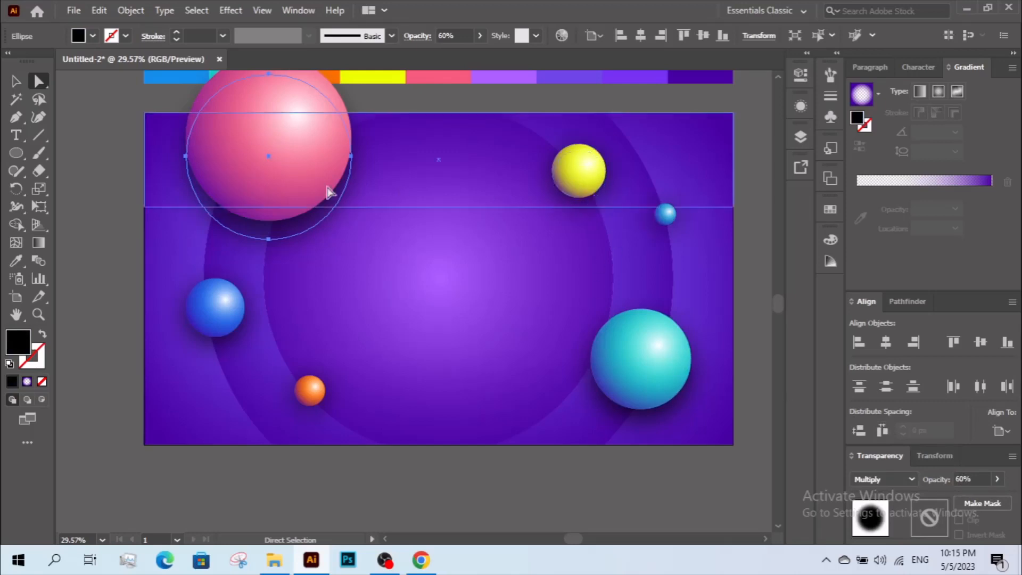
# Reduce the Gaussian Blur radius of the yellow ball's shadow ellipse to 47.7234 pixels.
pyautogui.moveTo(148, 120); pyautogui.dragTo(735, 449)
pyautogui.moveTo(666, 376); pyautogui.dragTo(661, 373)
pyautogui.press('v')
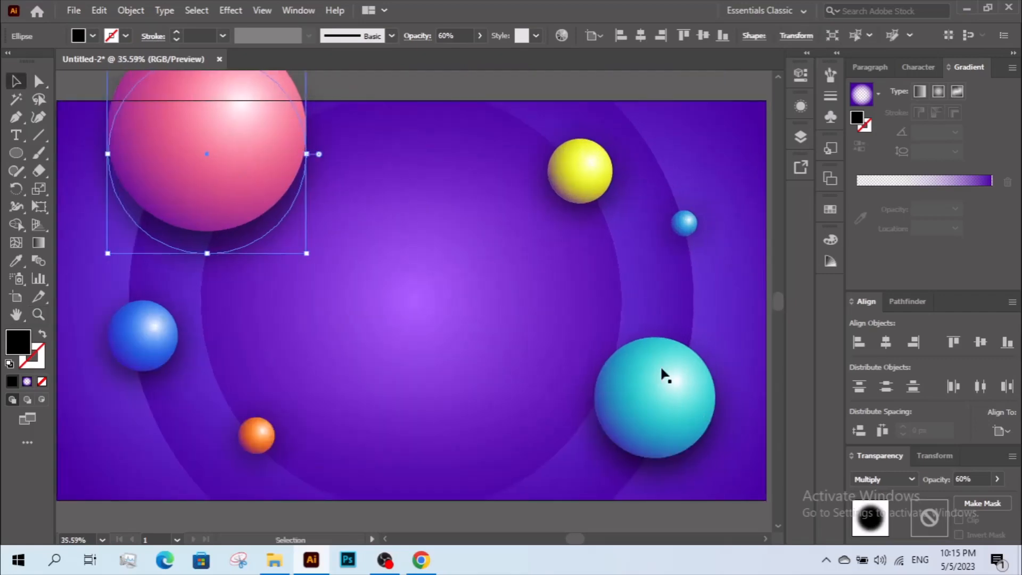
pyautogui.click(41, 80)
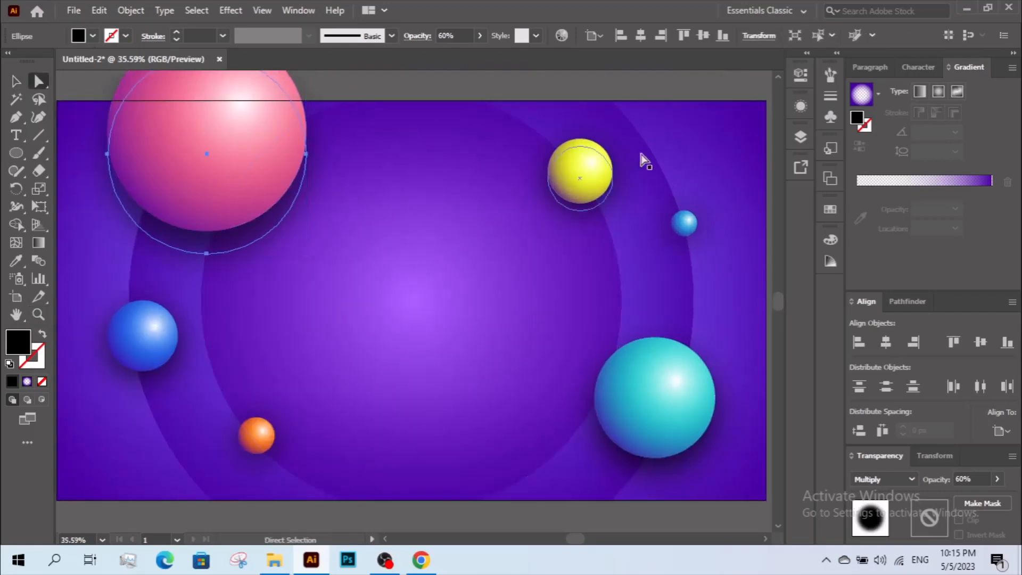
pyautogui.click(580, 210)
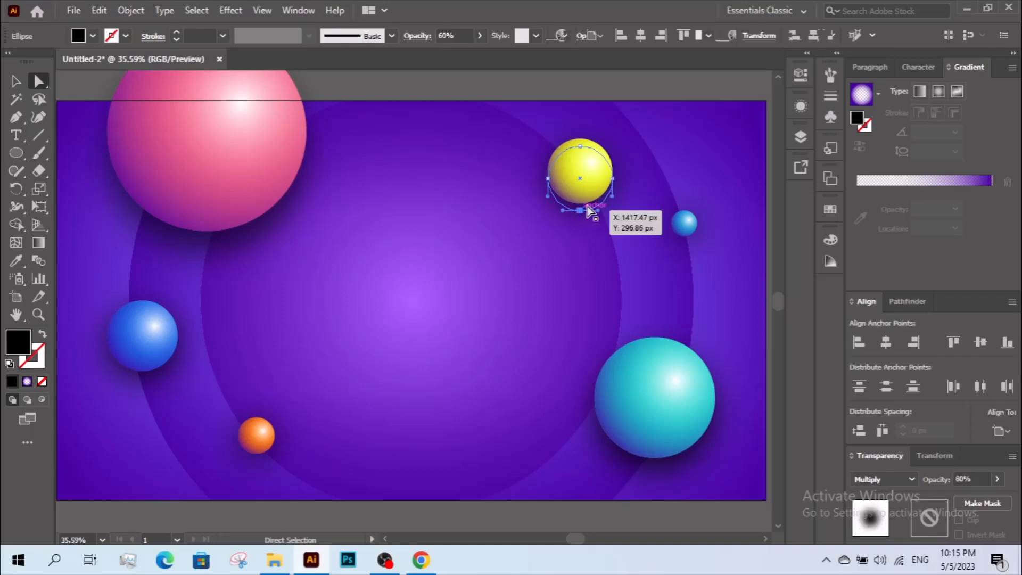
pyautogui.click(588, 209)
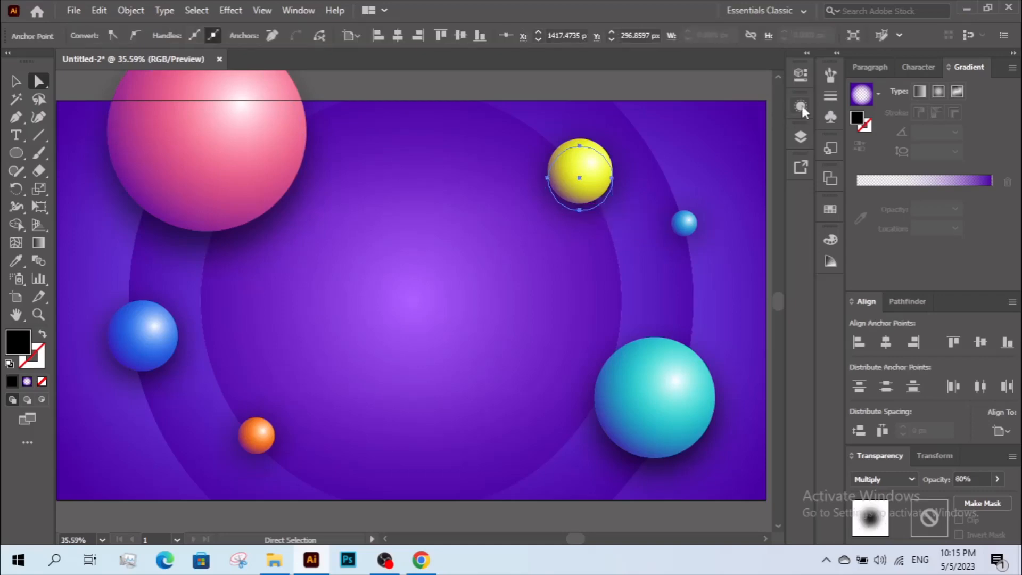
pyautogui.click(801, 108)
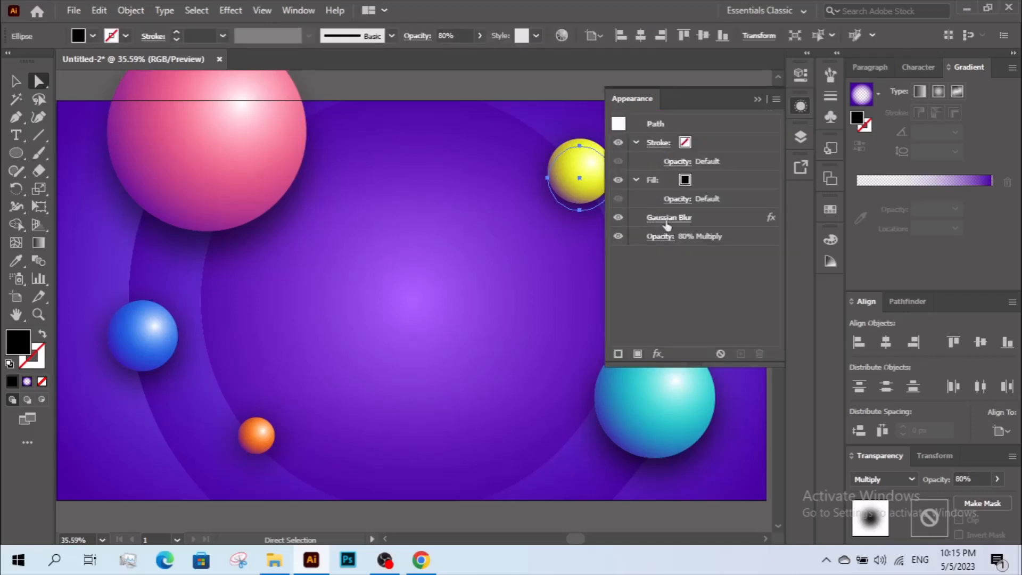
pyautogui.click(663, 221)
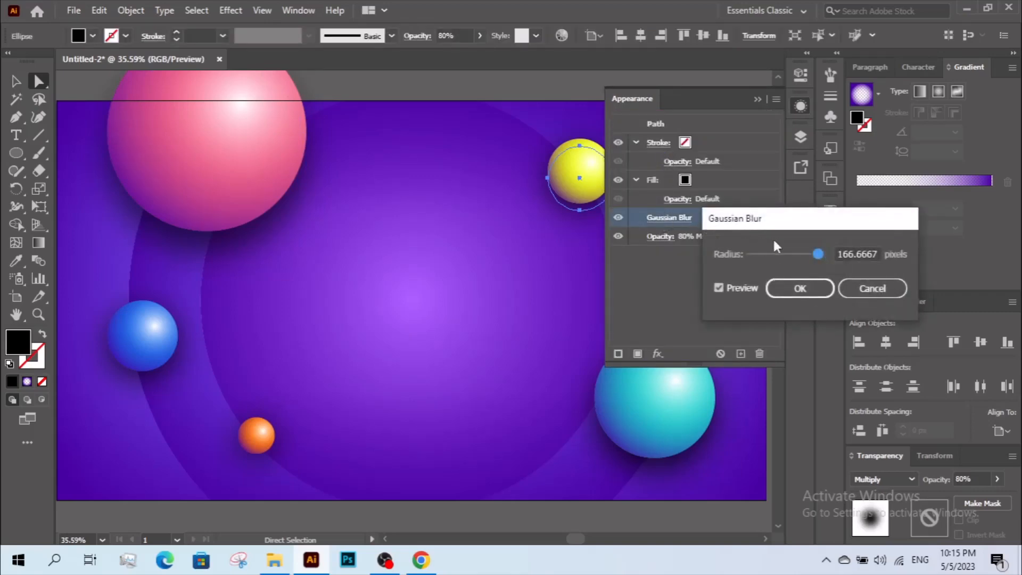
pyautogui.click(804, 254)
pyautogui.click(798, 255)
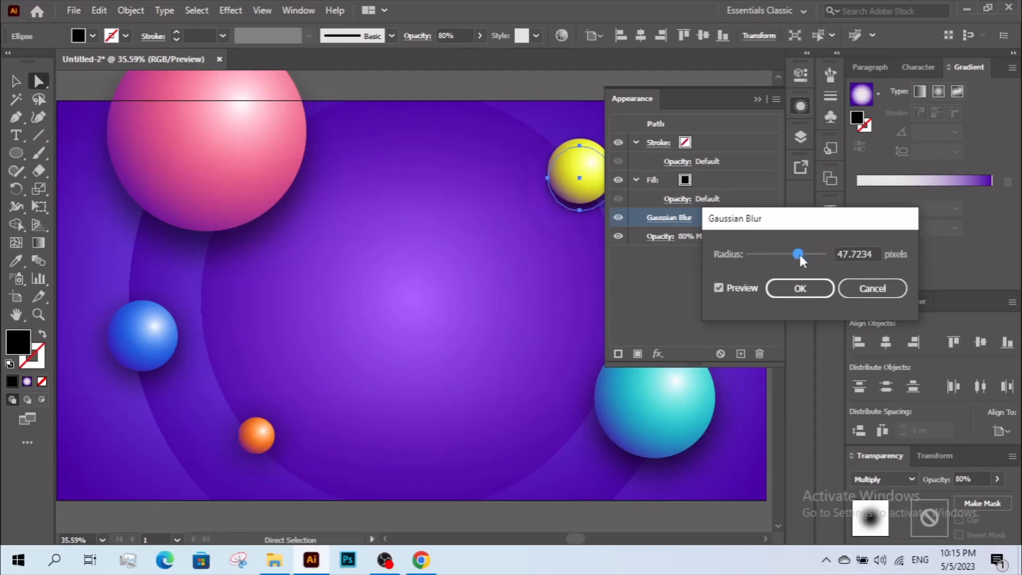
pyautogui.click(800, 288)
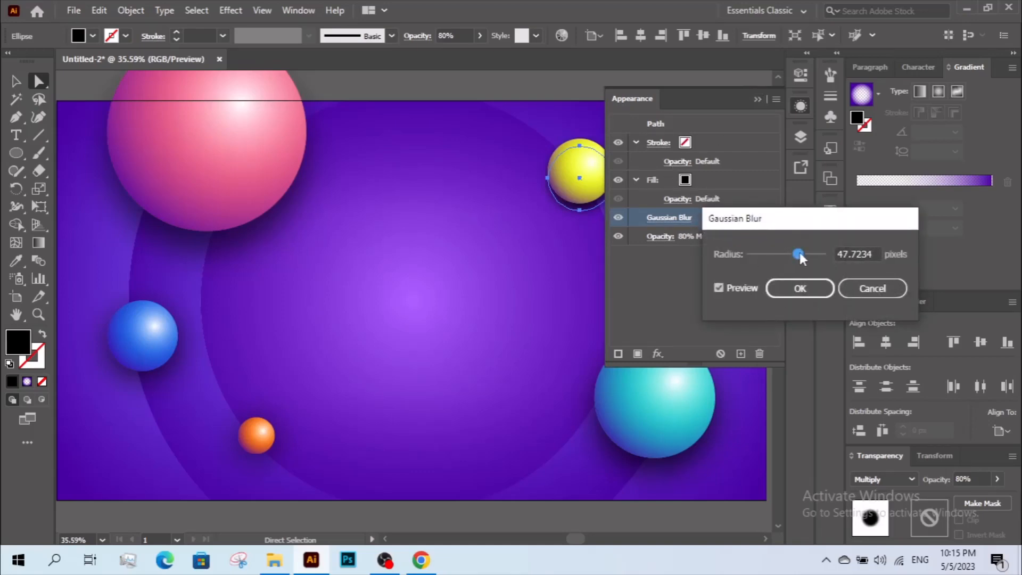
pyautogui.click(801, 289)
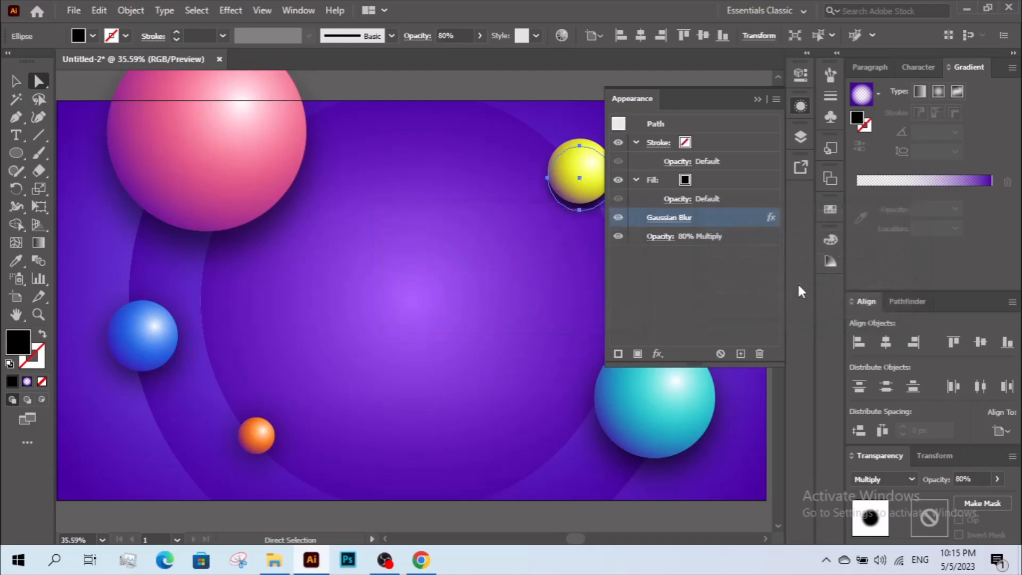
pyautogui.click(762, 97)
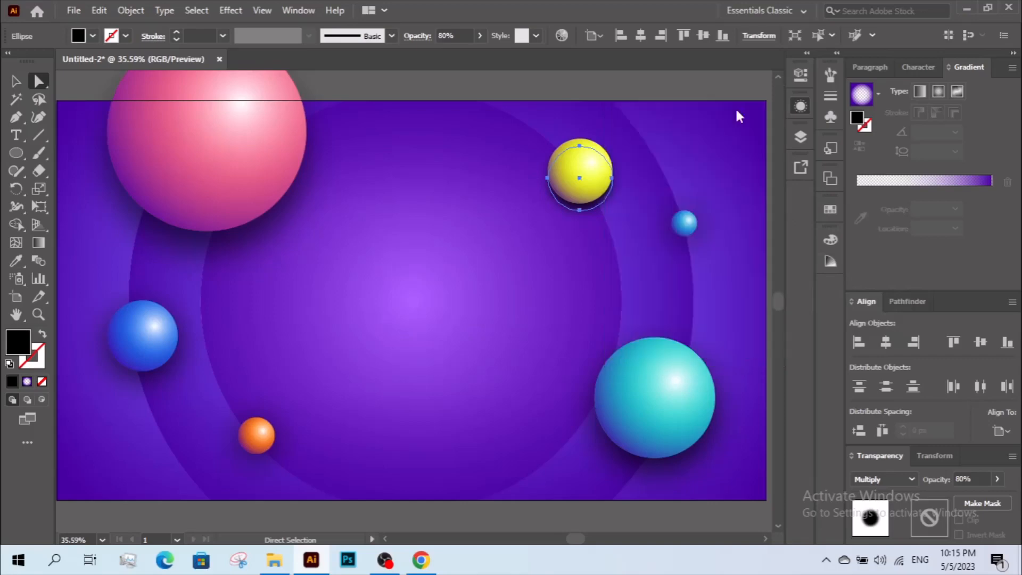
# Set the yellow ball's shadow opacity to 60% and move the shadow slightly up toward the ball.
pyautogui.click(16, 260)
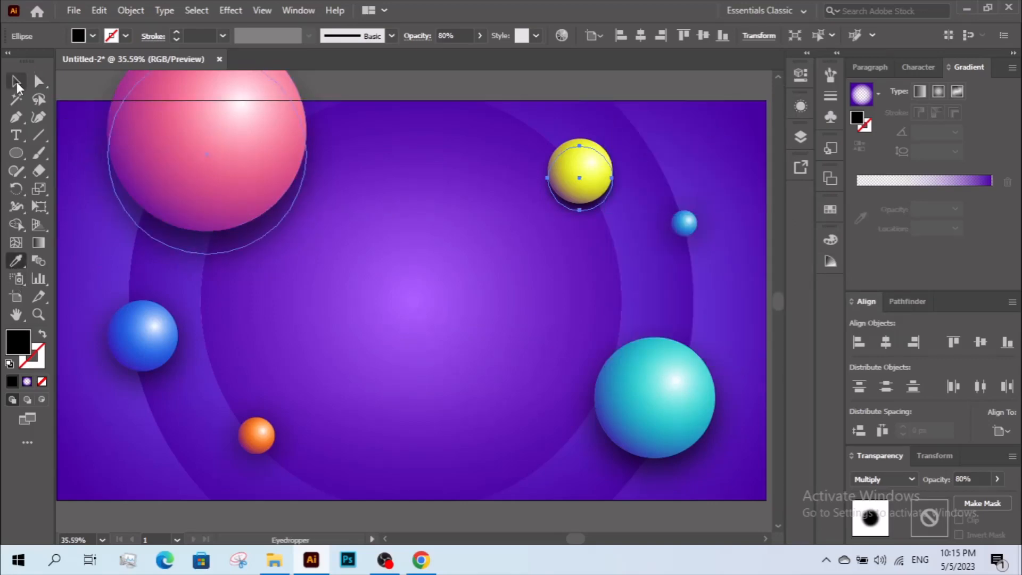
pyautogui.click(14, 83)
pyautogui.press('a')
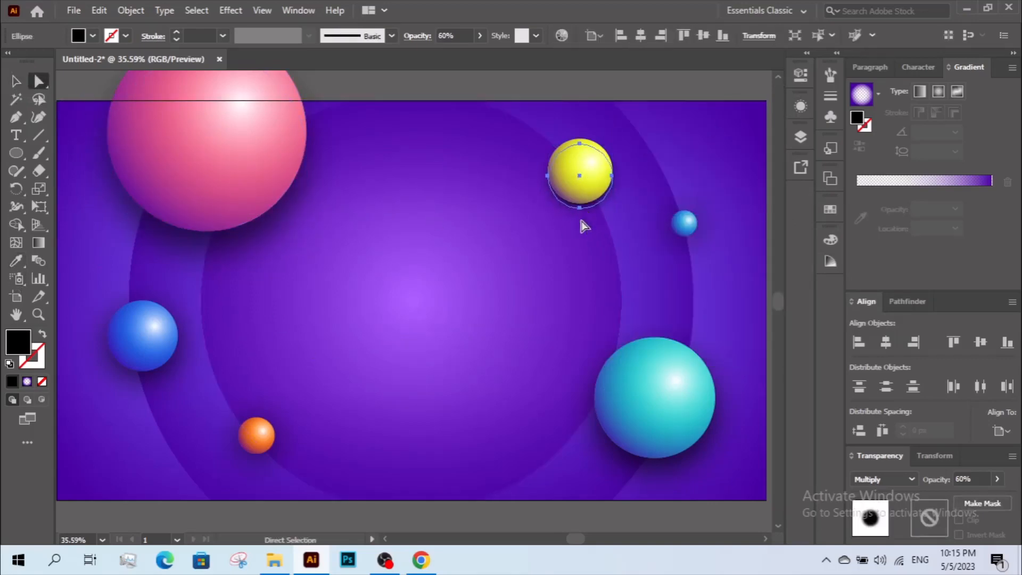
pyautogui.click(584, 226)
# Reduce the Gaussian Blur radius of the light blue ball's shadow and set its opacity to 60%.
pyautogui.click(684, 220)
pyautogui.click(800, 106)
pyautogui.click(673, 216)
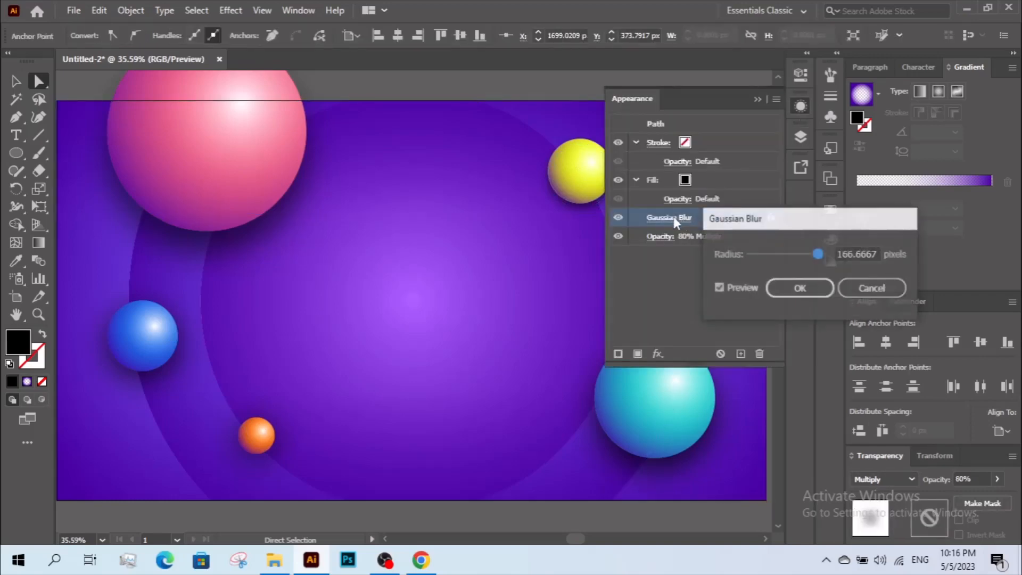
pyautogui.moveTo(818, 254); pyautogui.dragTo(790, 252)
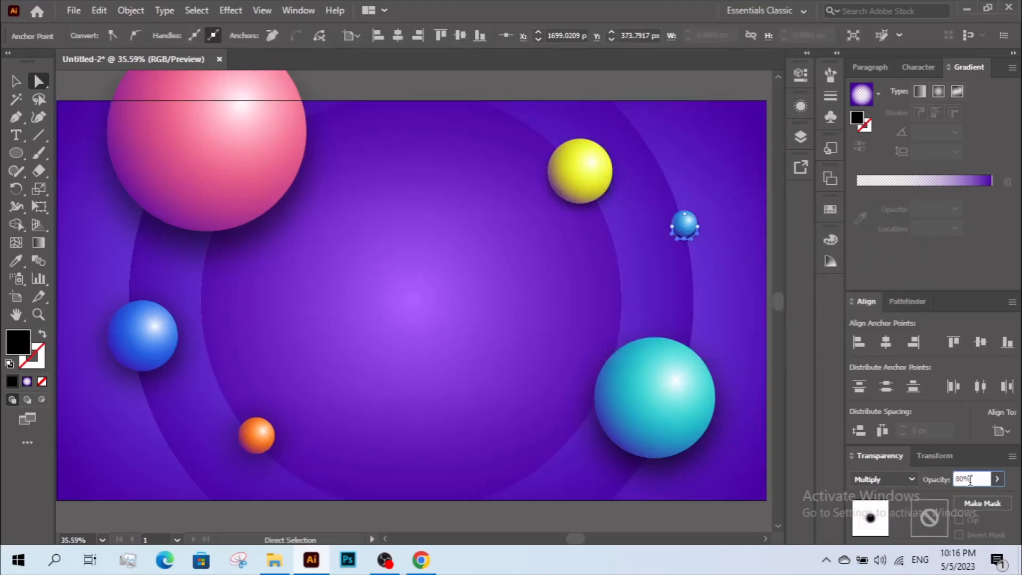
pyautogui.click(584, 212)
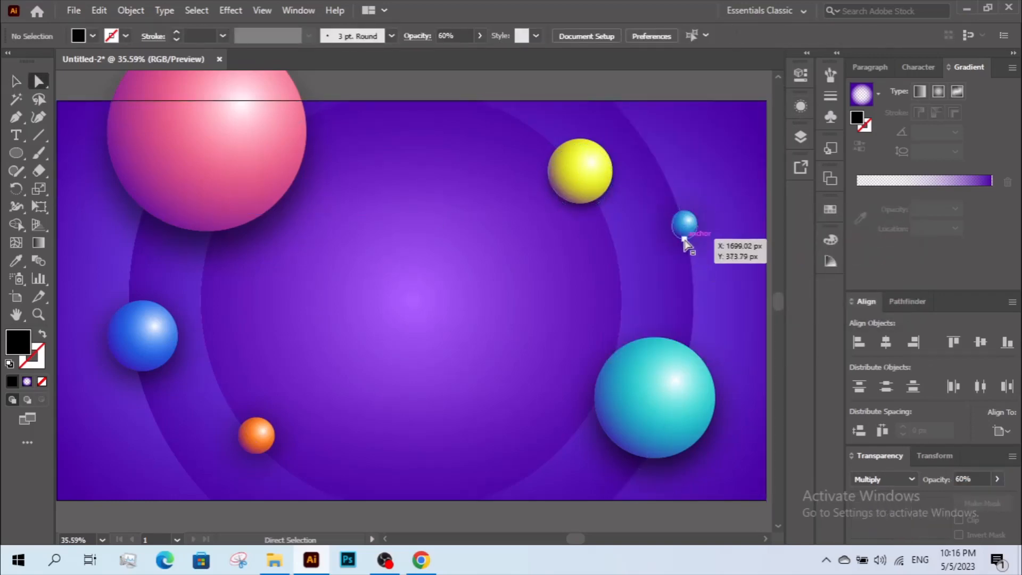
# Adjust the Gaussian Blur on the turquoise ball's shadow and set the blue ball's shadow blur radius to 52.0638 pixels.
pyautogui.click(801, 106)
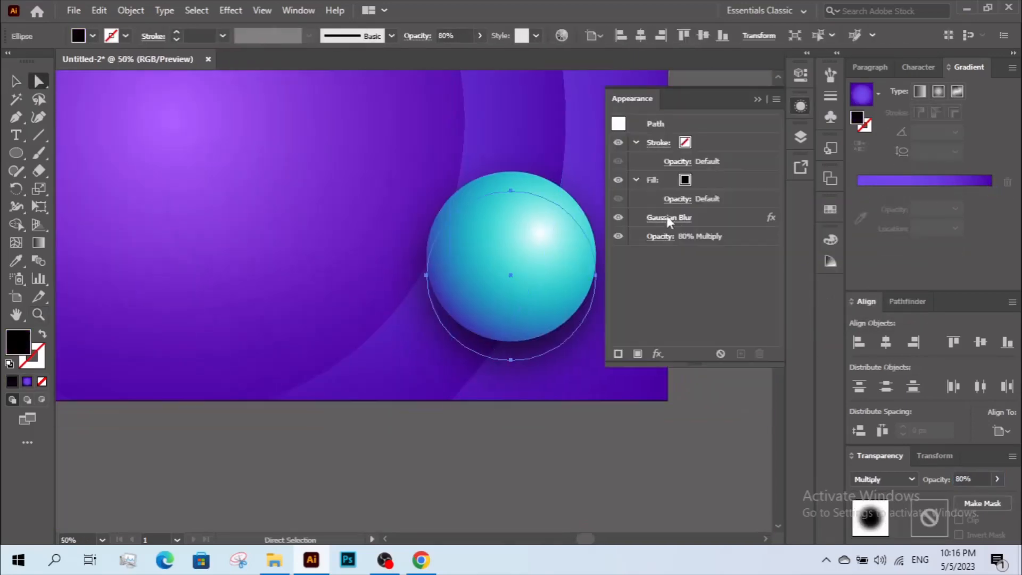
pyautogui.click(666, 217)
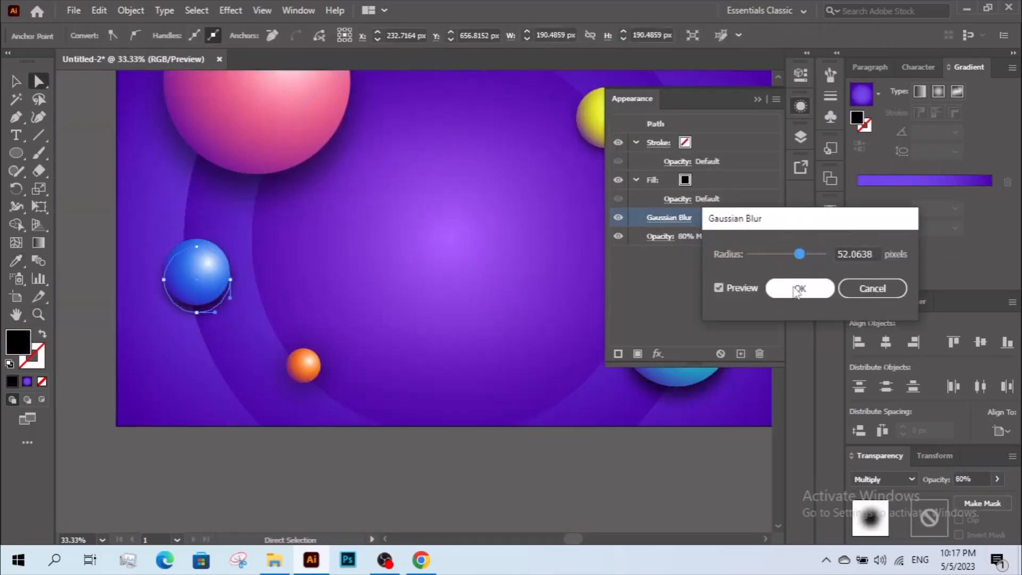
pyautogui.click(797, 290)
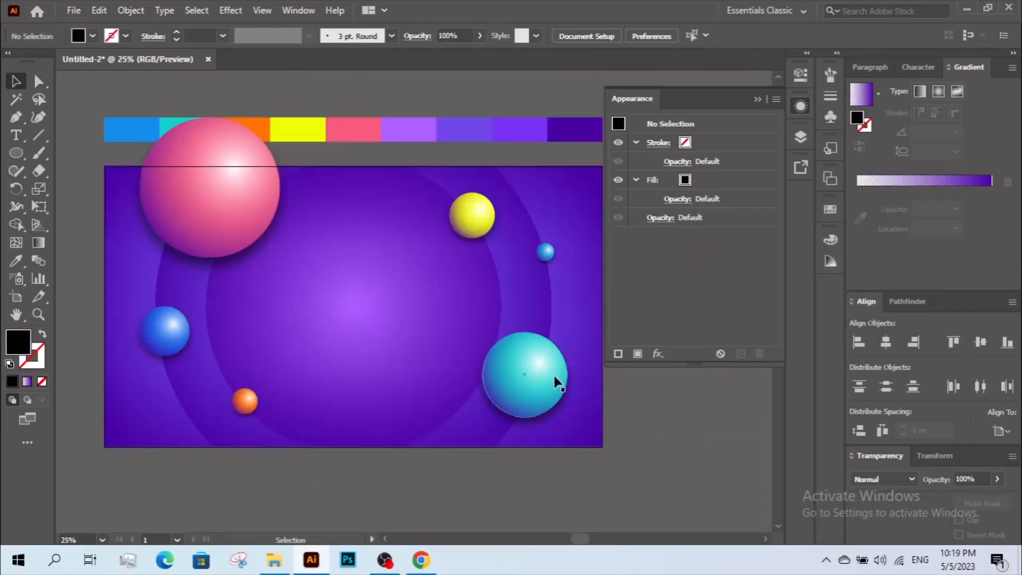
# Cut the group containing all the balls and their shadows from the artboard.
pyautogui.click(757, 99)
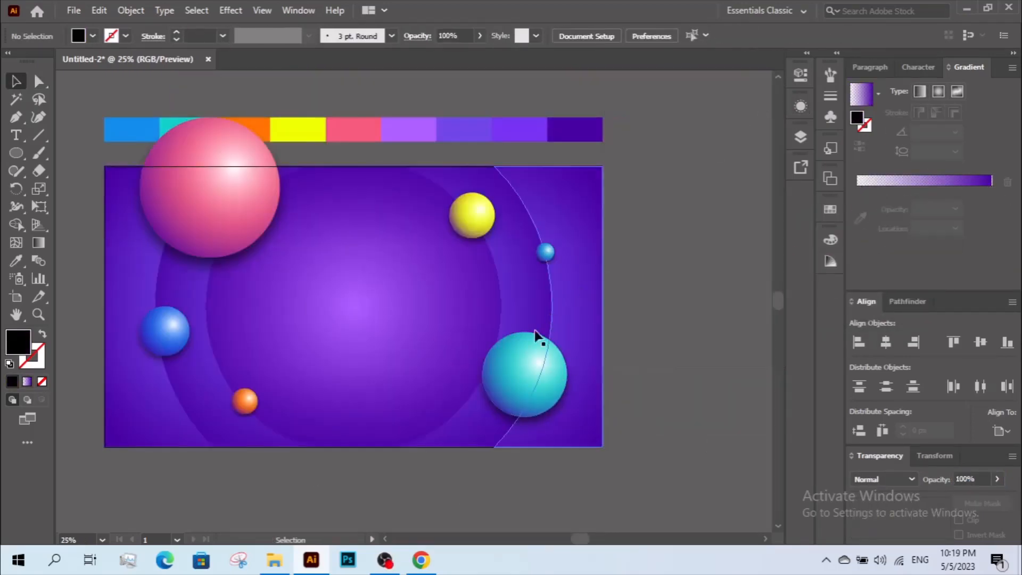
pyautogui.click(517, 366)
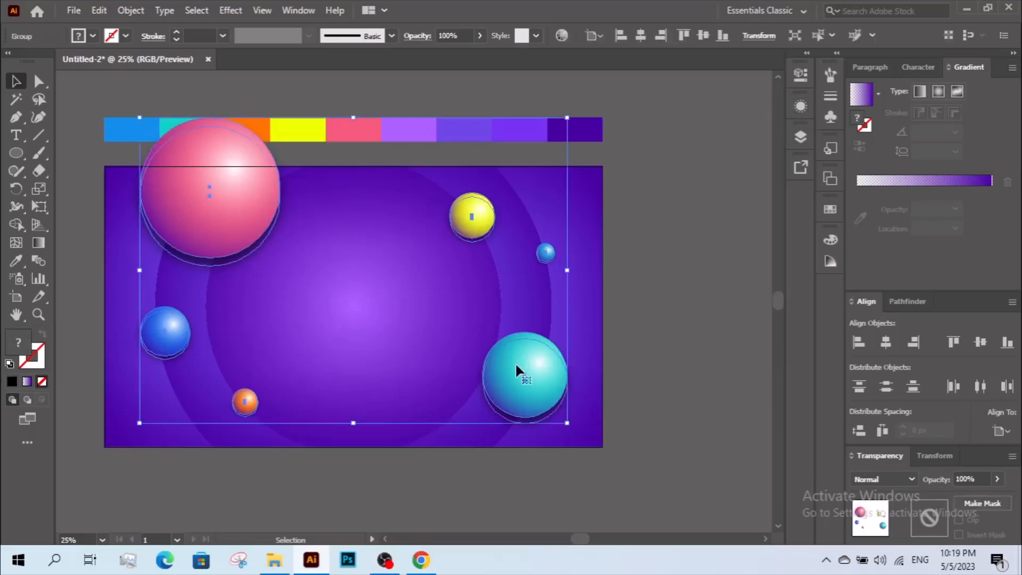
pyautogui.click(99, 11)
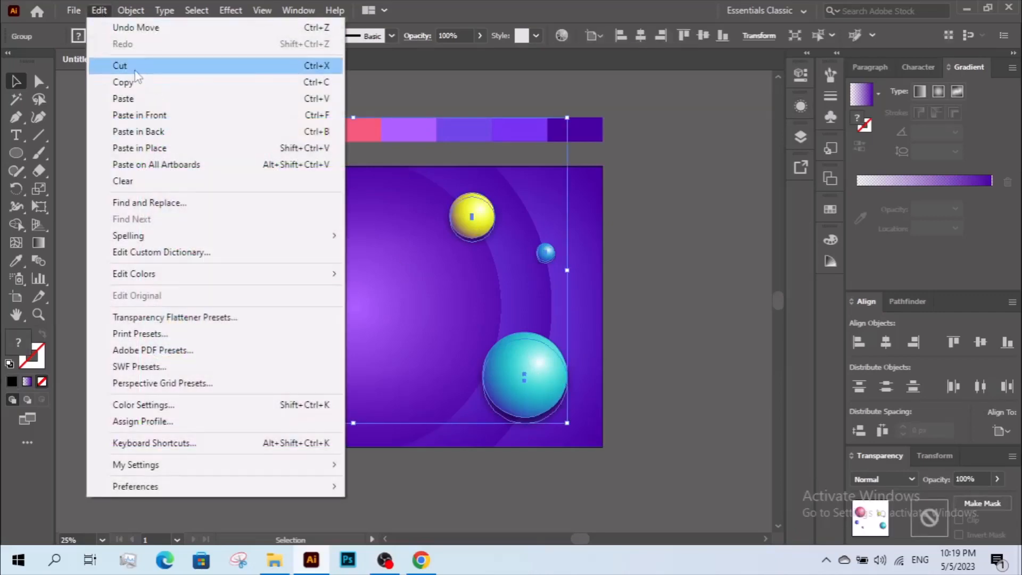
pyautogui.click(149, 65)
# Isolate the background clipping group and group its concentric radial-gradient band shapes together.
pyautogui.click(219, 251)
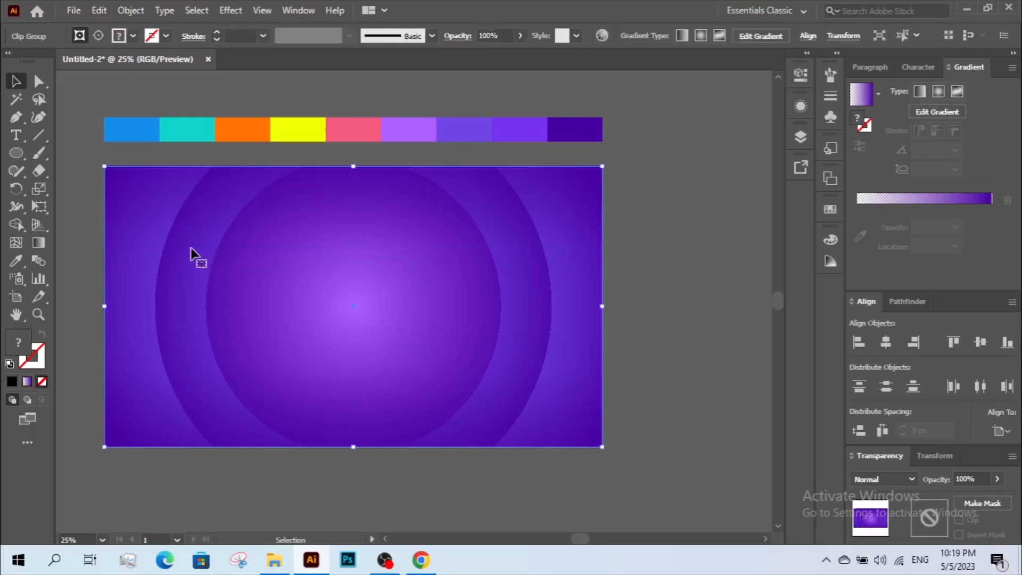
pyautogui.rightClick(192, 250)
pyautogui.click(260, 357)
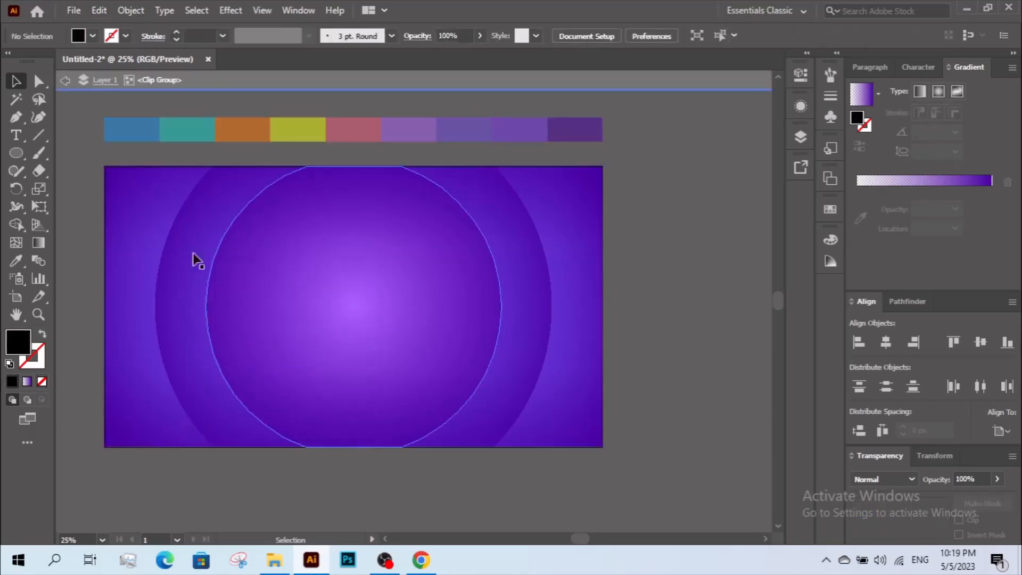
pyautogui.click(176, 217)
pyautogui.click(183, 391)
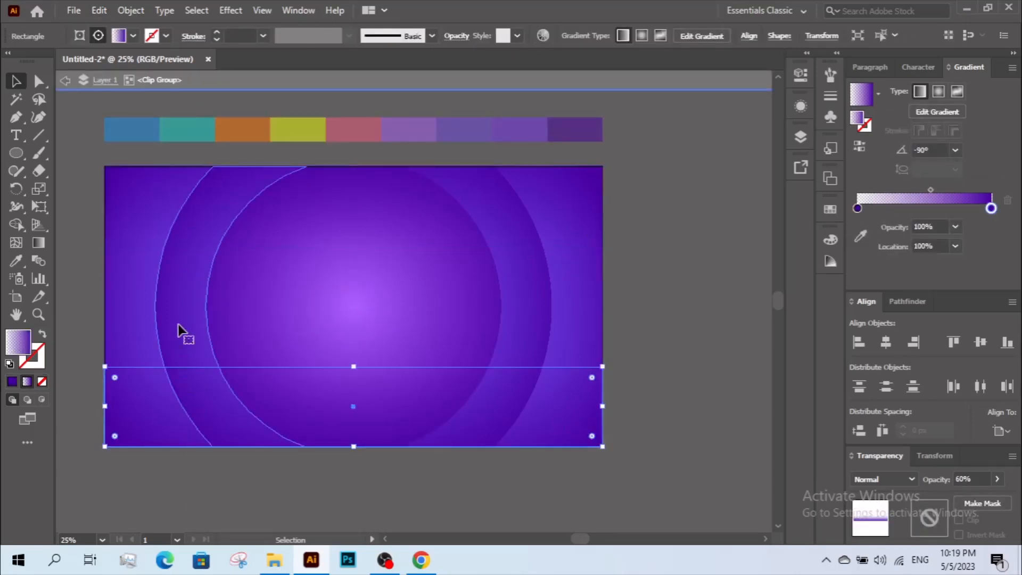
pyautogui.click(415, 457)
pyautogui.click(555, 403)
pyautogui.click(536, 333)
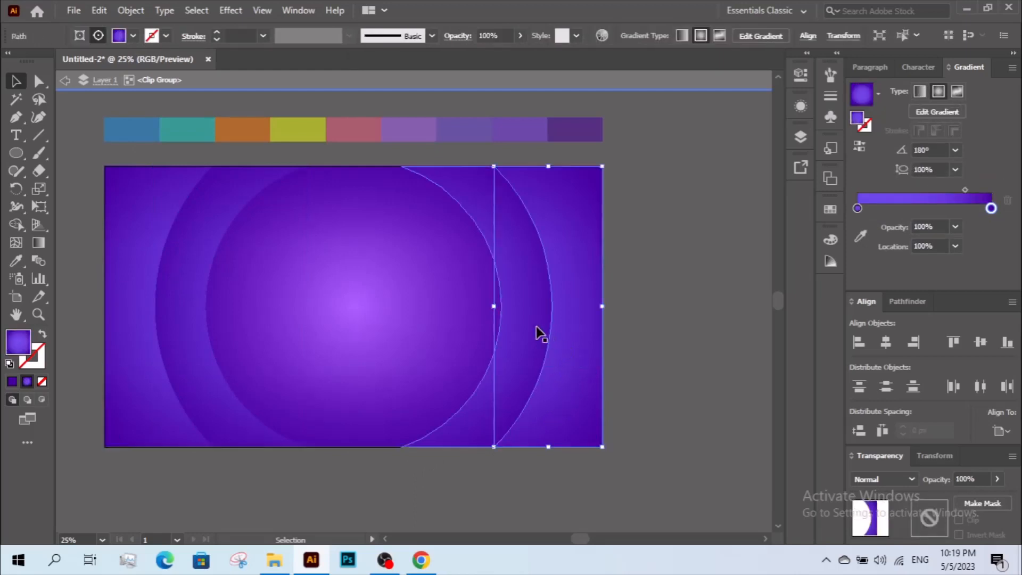
pyautogui.keyDown('shift'); pyautogui.click(459, 331); pyautogui.keyUp('shift')
pyautogui.keyDown('shift'); pyautogui.click(174, 318); pyautogui.keyUp('shift')
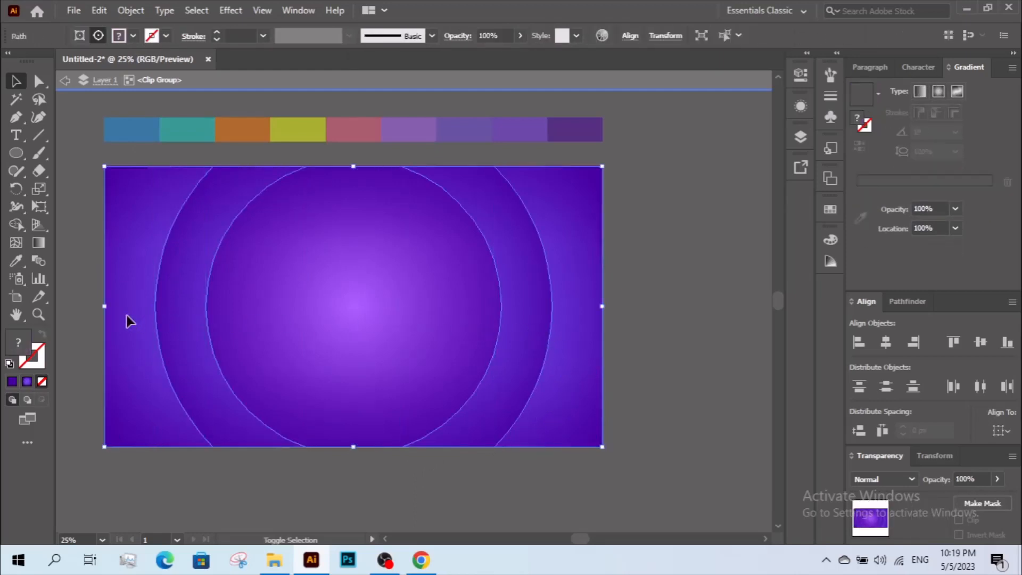
pyautogui.rightClick(262, 218)
pyautogui.click(331, 326)
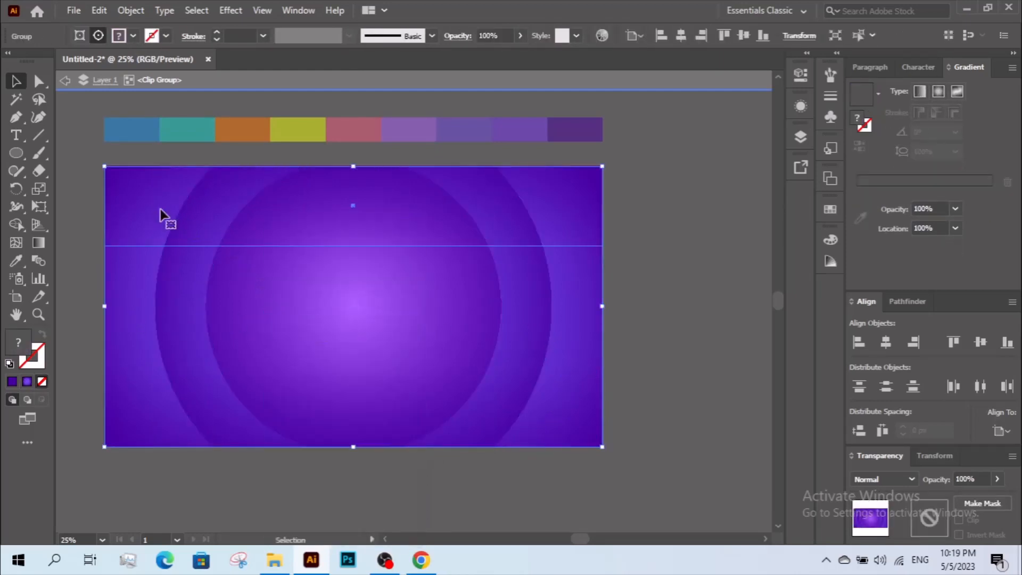
# Group the upper and lower linear-gradient overlay rectangles inside the isolated clipping group.
pyautogui.click(180, 431)
pyautogui.rightClick(235, 319)
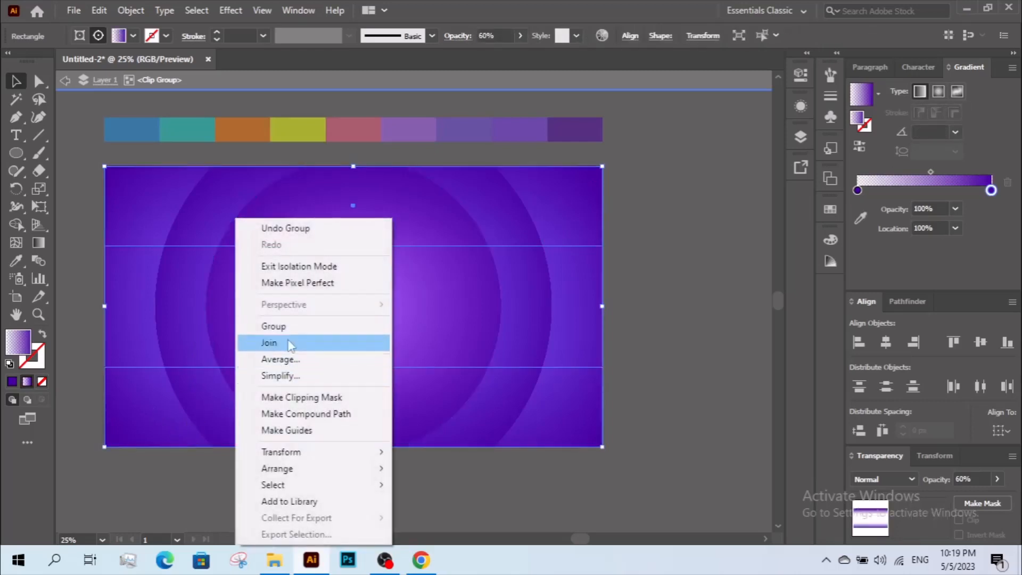
pyautogui.click(287, 343)
pyautogui.click(91, 141)
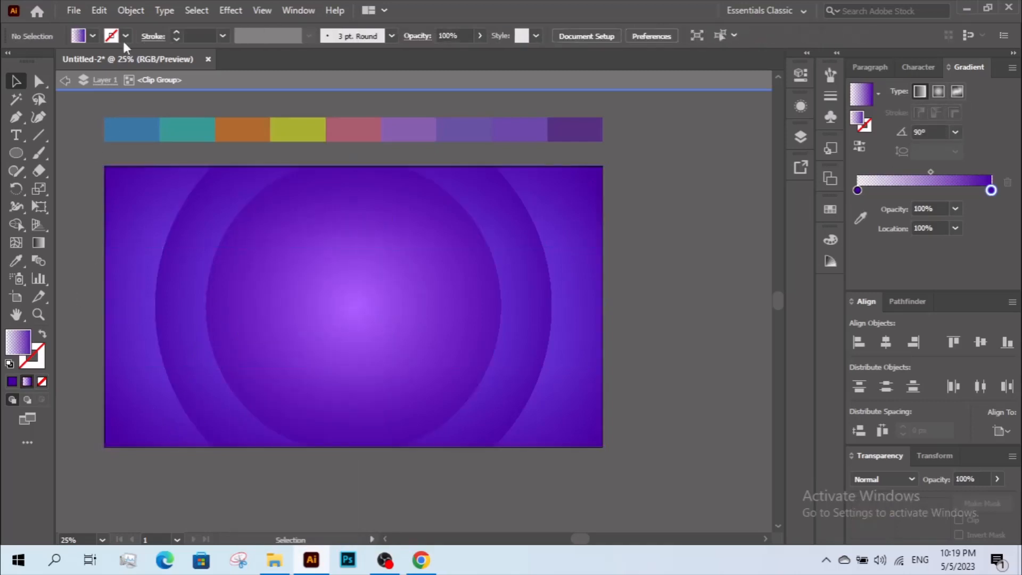
# Paste the cut balls in place inside the background clipping group and exit isolation mode.
pyautogui.click(101, 8)
pyautogui.click(181, 147)
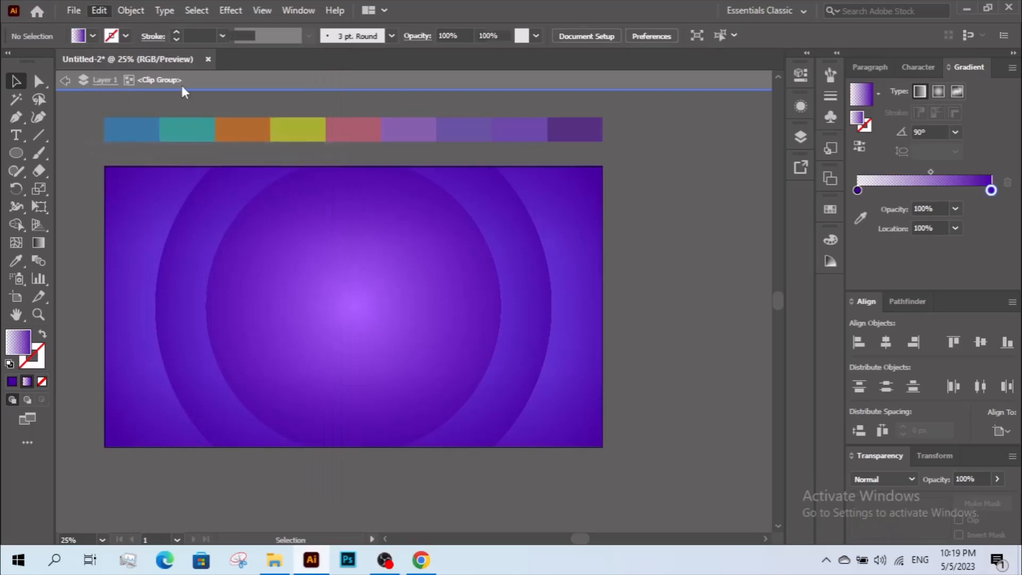
pyautogui.click(665, 282)
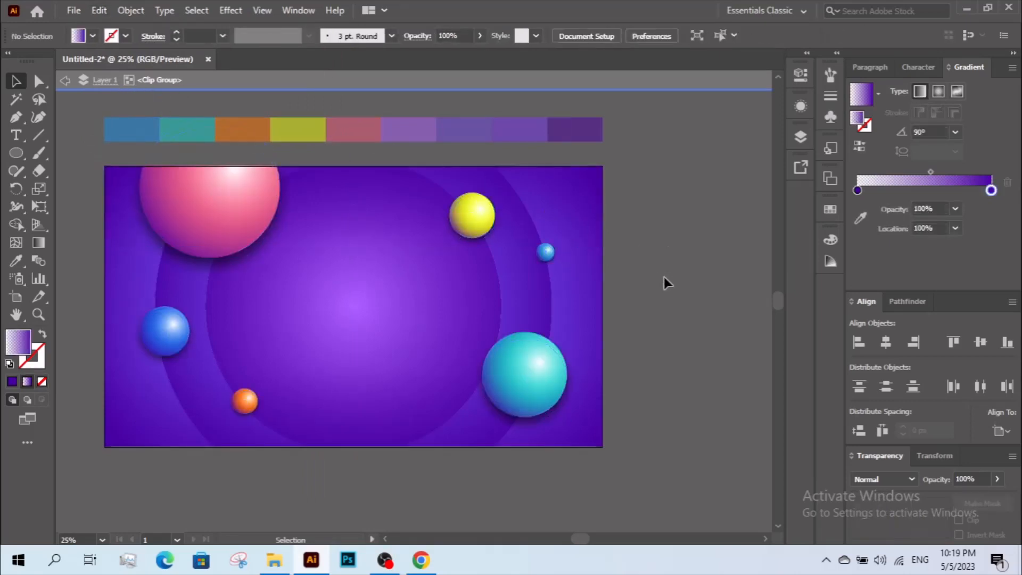
pyautogui.doubleClick(669, 298)
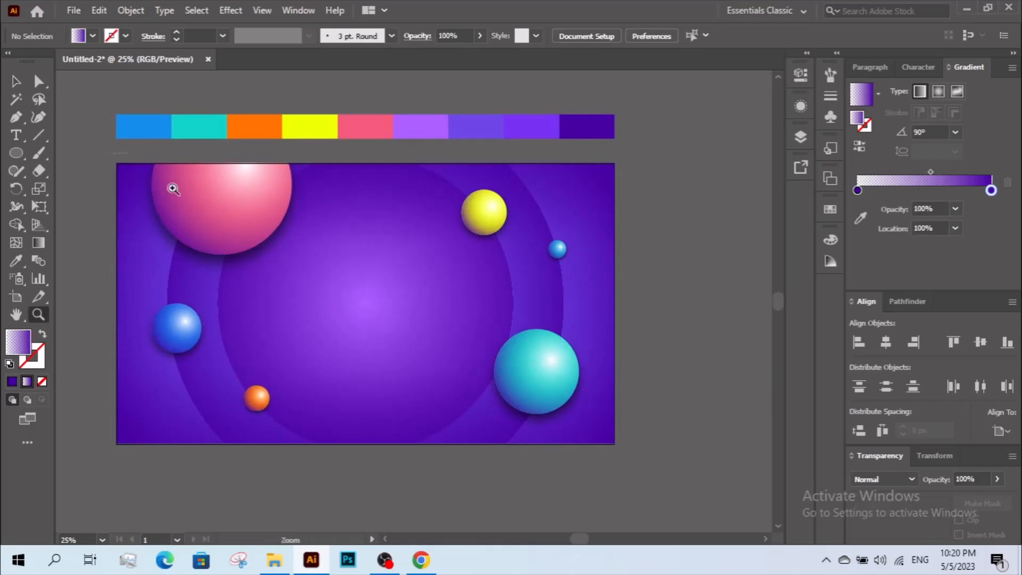
# Draw a small square on the empty canvas outside the artboard and rotate it 45° into a diamond.
pyautogui.hotkey('ctrl', '0')
pyautogui.press('v')
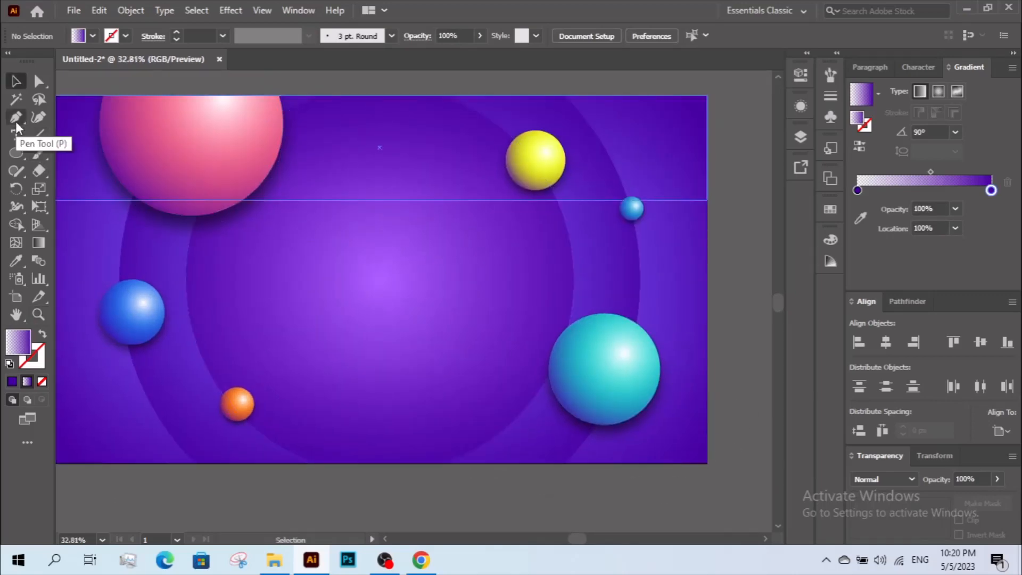
pyautogui.click(25, 152)
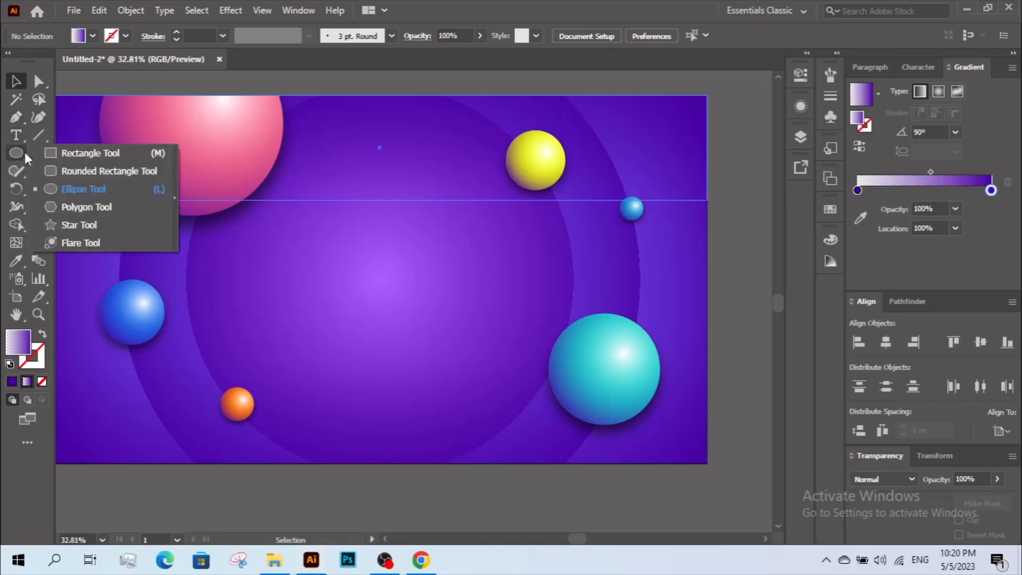
pyautogui.click(62, 154)
pyautogui.scroll(-10, 253, 330)
pyautogui.moveTo(265, 249); pyautogui.dragTo(316, 300)
pyautogui.scroll(6, 265, 266)
pyautogui.press('v')
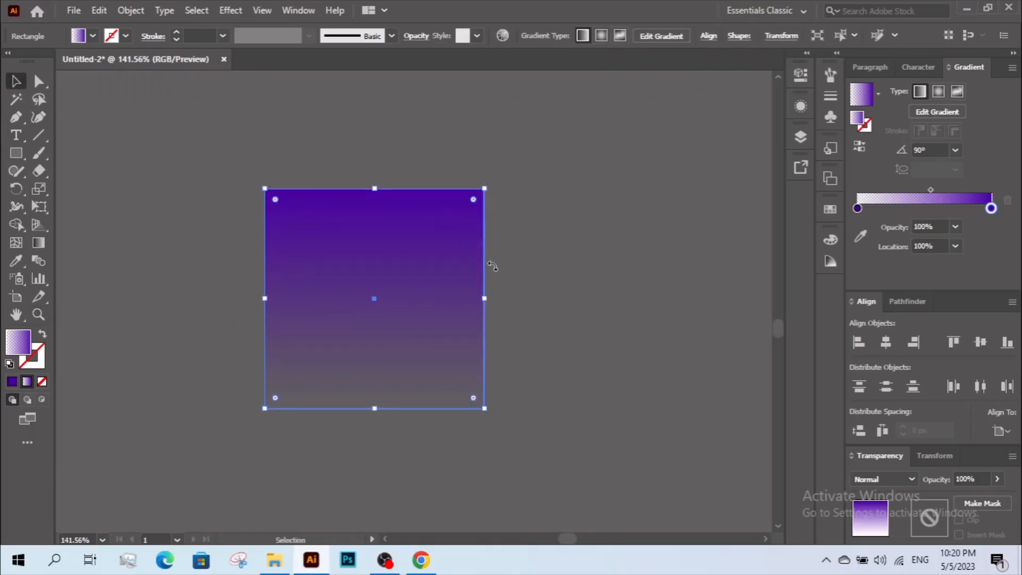
pyautogui.moveTo(492, 266); pyautogui.dragTo(538, 281)
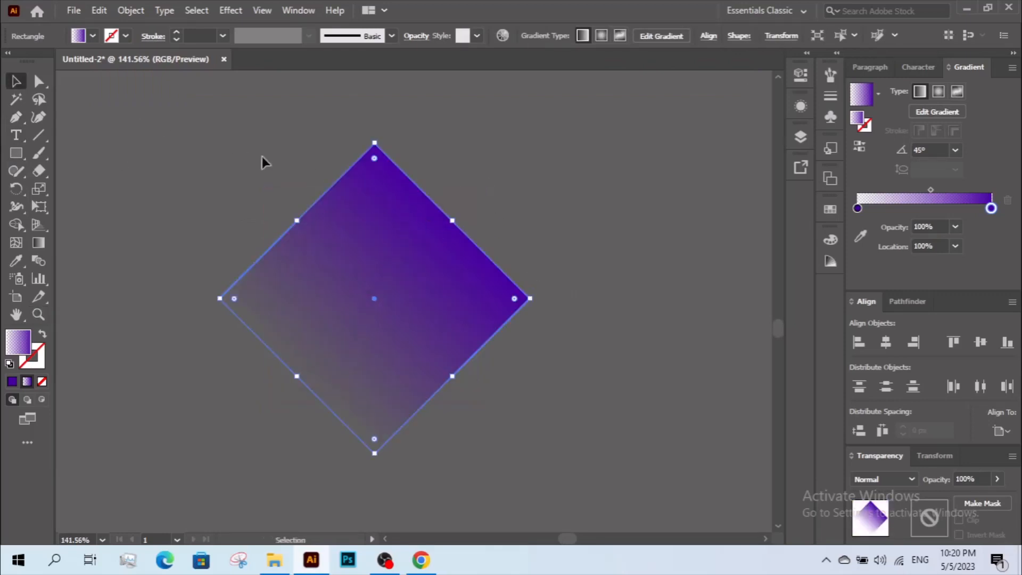
# Delete the diamond's top anchor point so an open V-shaped path remains.
pyautogui.click(35, 81)
pyautogui.moveTo(346, 123); pyautogui.dragTo(413, 169)
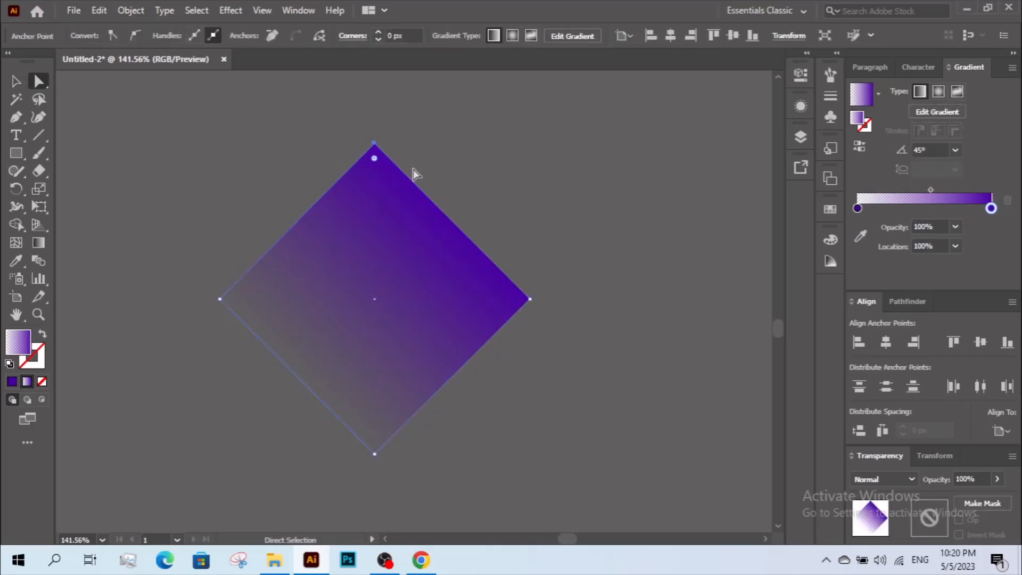
pyautogui.press('Delete')
pyautogui.click(21, 81)
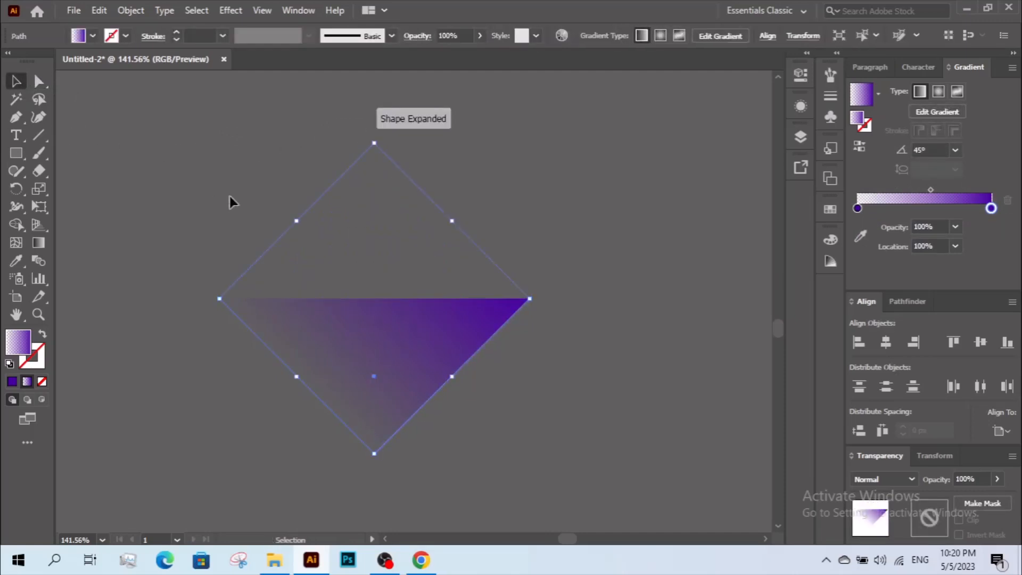
pyautogui.click(292, 255)
pyautogui.press('z')
pyautogui.keyDown('alt'); pyautogui.click(382, 266); pyautogui.keyUp('alt')
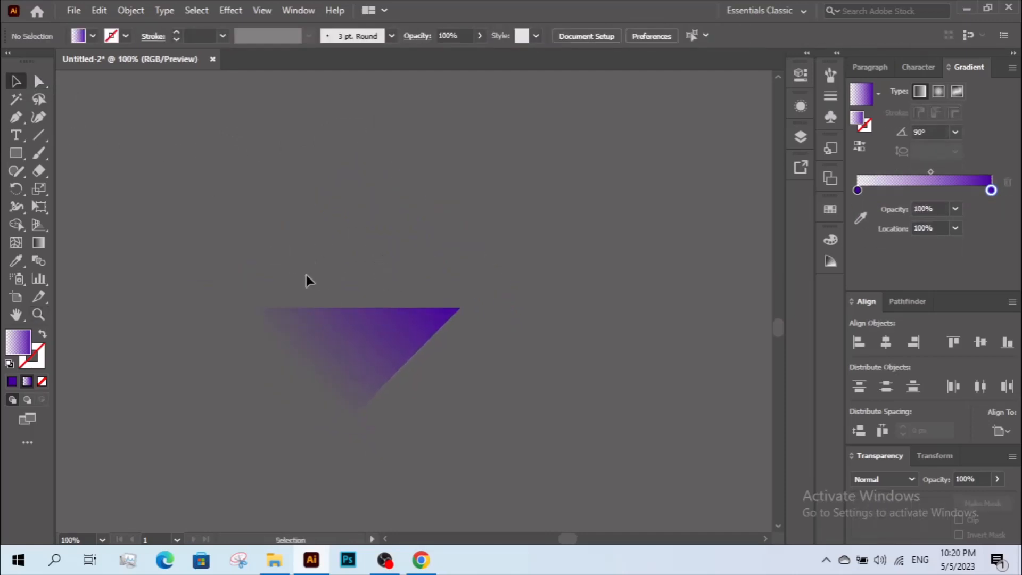
# Give the V-shaped path no fill and a white stroke of 5 pt.
pyautogui.click(354, 337)
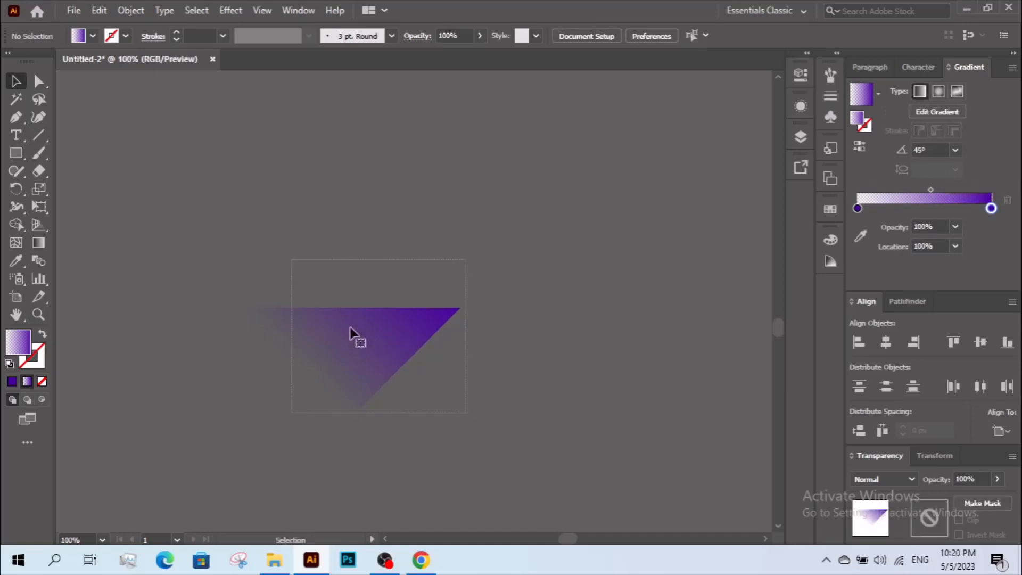
pyautogui.click(92, 36)
pyautogui.click(31, 61)
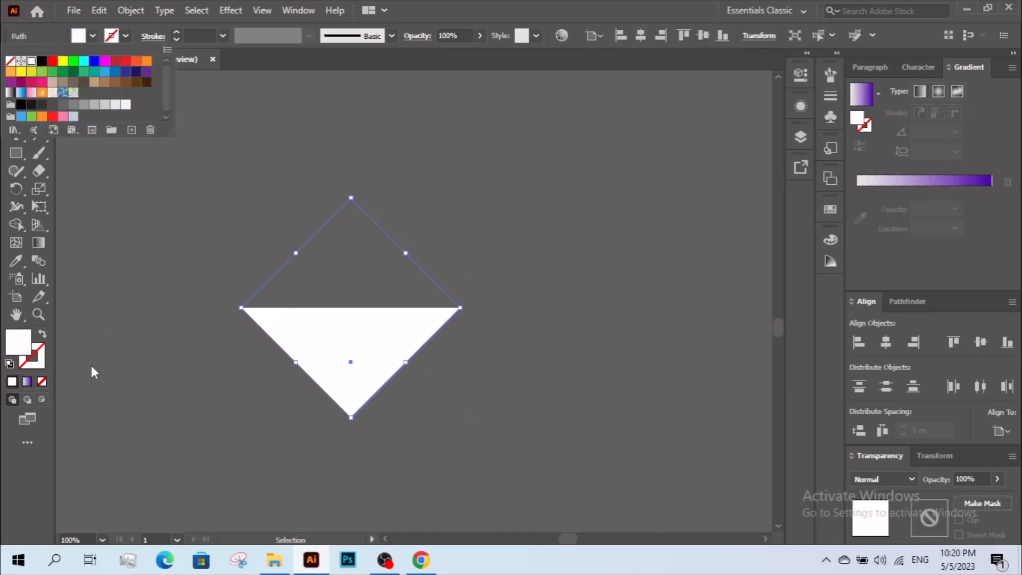
pyautogui.click(42, 337)
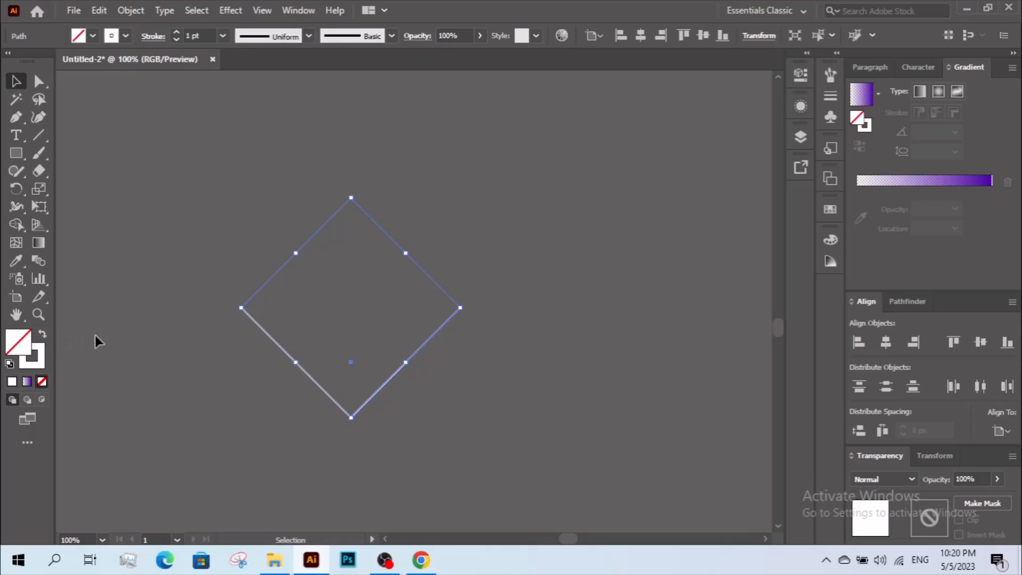
pyautogui.click(177, 32)
pyautogui.click(176, 32)
pyautogui.click(176, 32)
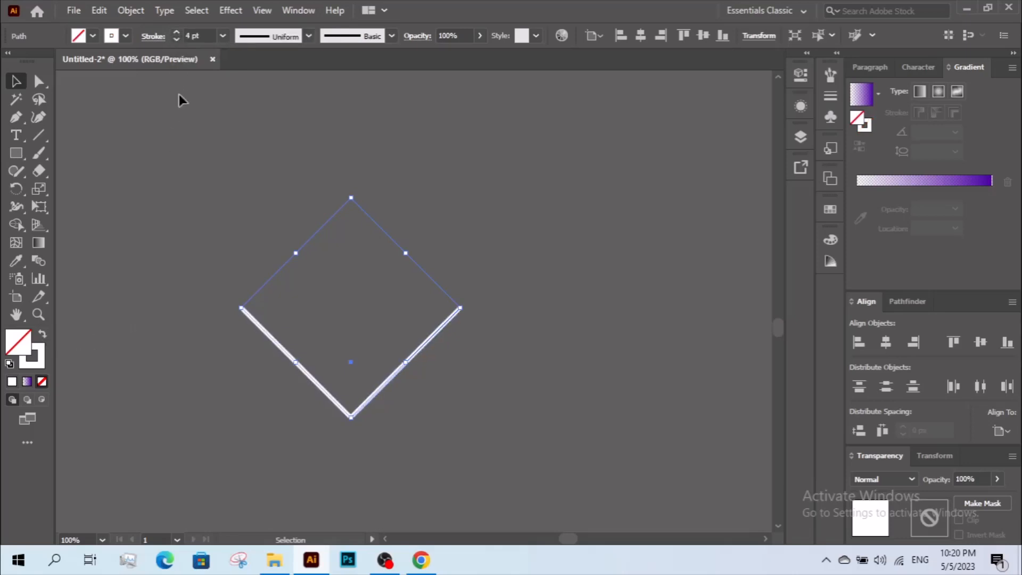
pyautogui.click(177, 32)
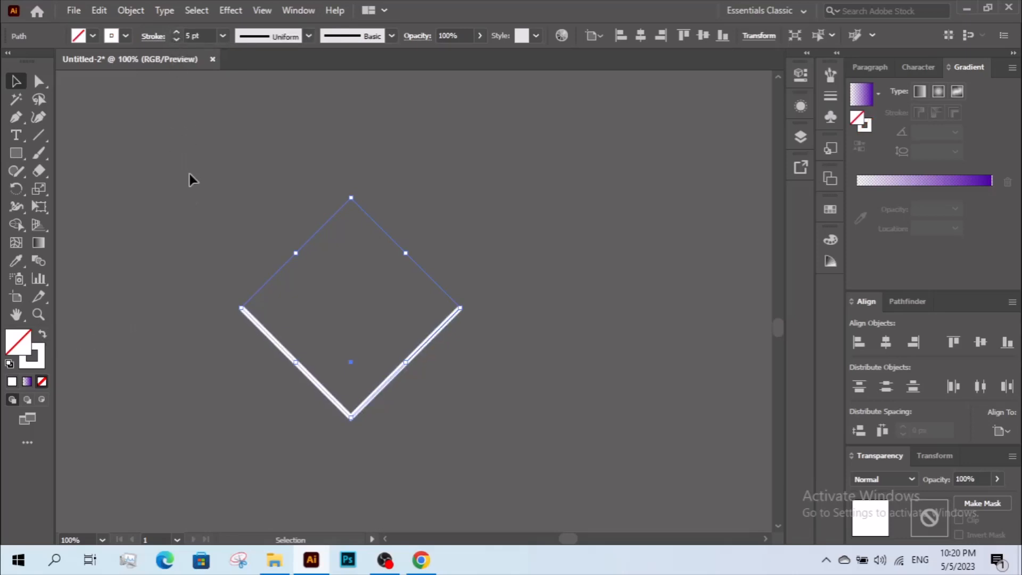
# Duplicate the V-shaped line sideways twice, end to end, to form a zigzag of three V shapes.
pyautogui.click(273, 338)
pyautogui.moveTo(328, 317); pyautogui.dragTo(219, 296)
pyautogui.moveTo(190, 346)
pyautogui.mouseDown()
pyautogui.moveTo(406, 349)
pyautogui.moveTo(209, 346)
pyautogui.mouseUp()
pyautogui.hotkey('ctrl', 'd')
# Delete the end anchor point of the zigzag's last V so it finishes at a lower point.
pyautogui.press('a')
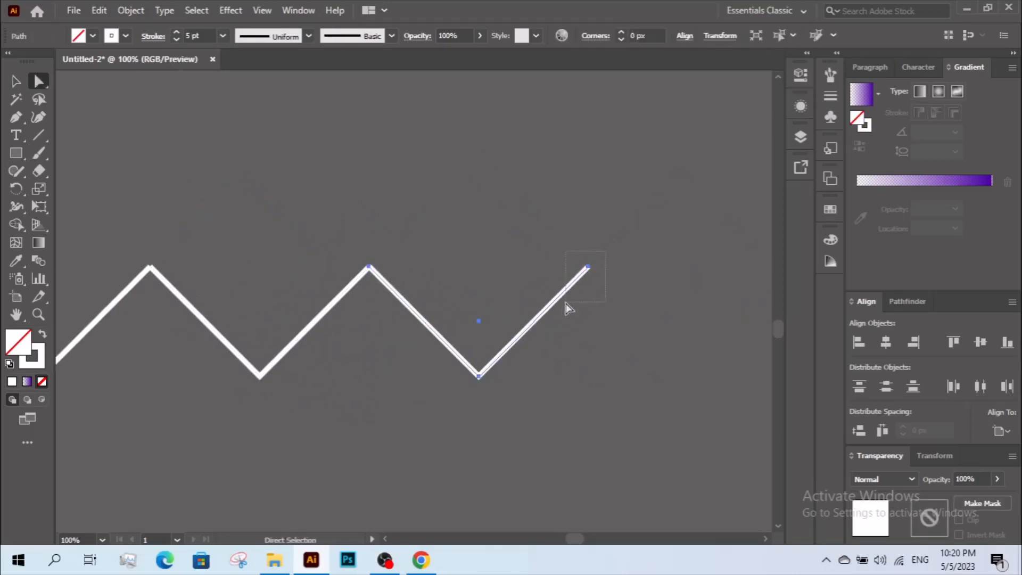
pyautogui.click(566, 302)
pyautogui.press('Delete')
# Join the touching endpoints at the zigzag's two upper peaks into one continuous path and select it.
pyautogui.moveTo(398, 296); pyautogui.dragTo(563, 296)
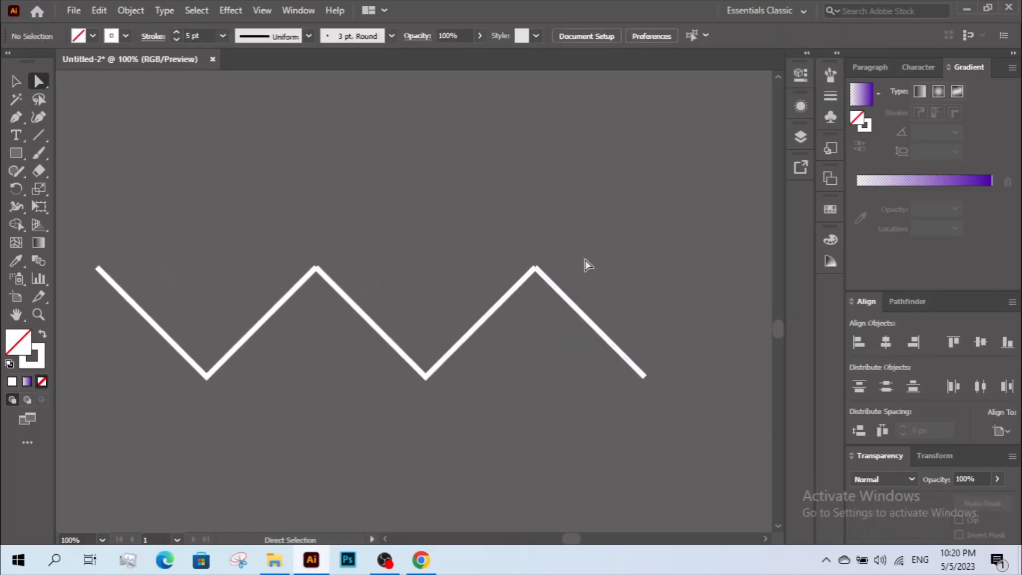
pyautogui.moveTo(559, 244); pyautogui.dragTo(507, 286)
pyautogui.rightClick(540, 288)
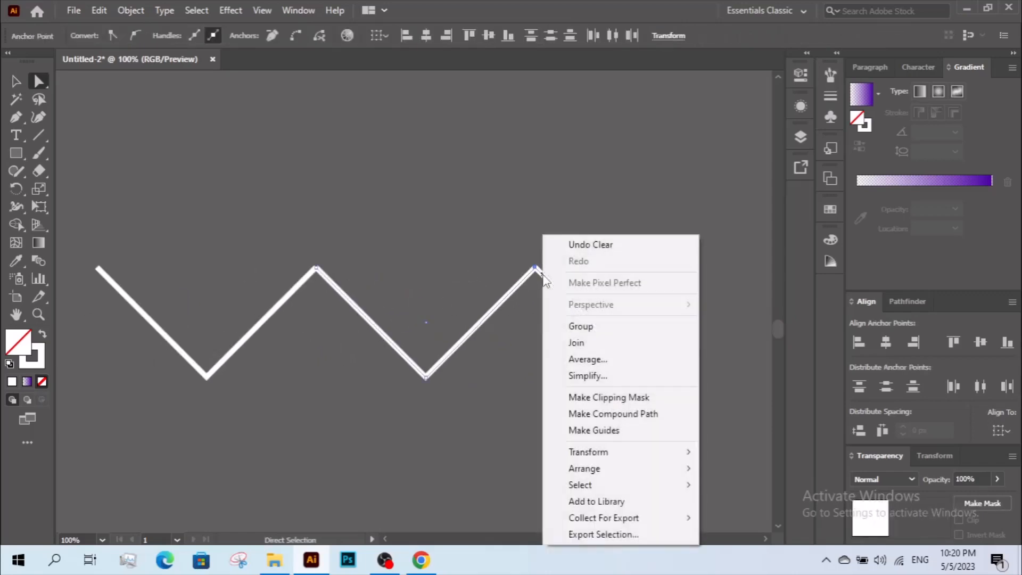
pyautogui.click(583, 338)
pyautogui.moveTo(281, 297); pyautogui.dragTo(281, 298)
pyautogui.rightClick(311, 295)
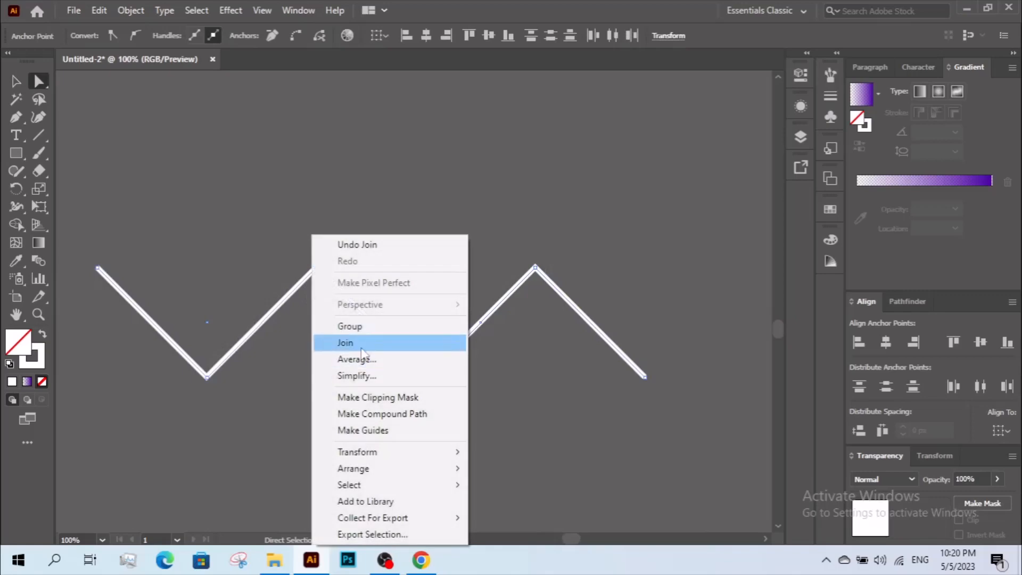
pyautogui.click(360, 347)
pyautogui.click(179, 255)
pyautogui.press('v')
pyautogui.hscroll(-2, 403, 400)
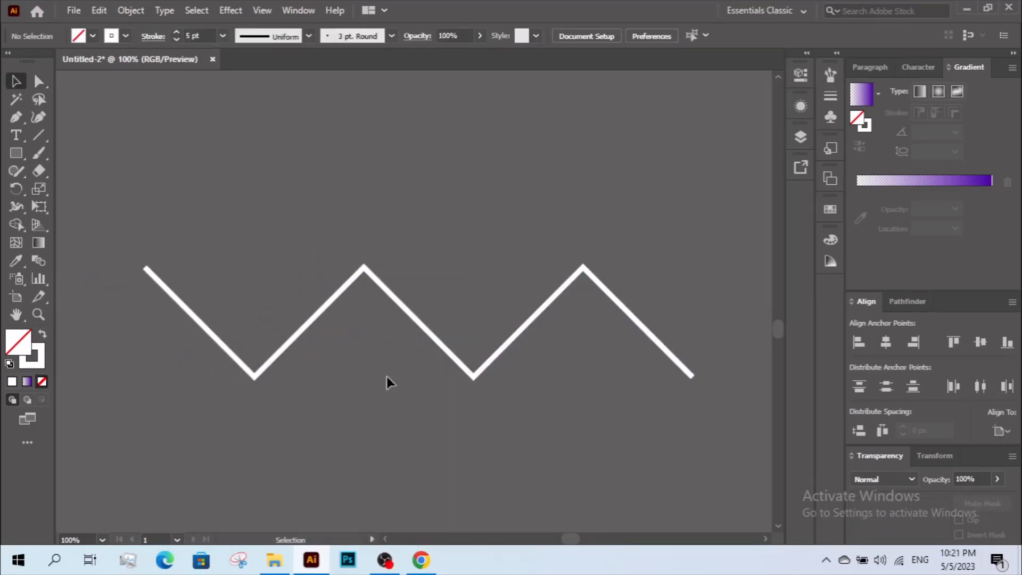
pyautogui.moveTo(328, 229); pyautogui.dragTo(394, 319)
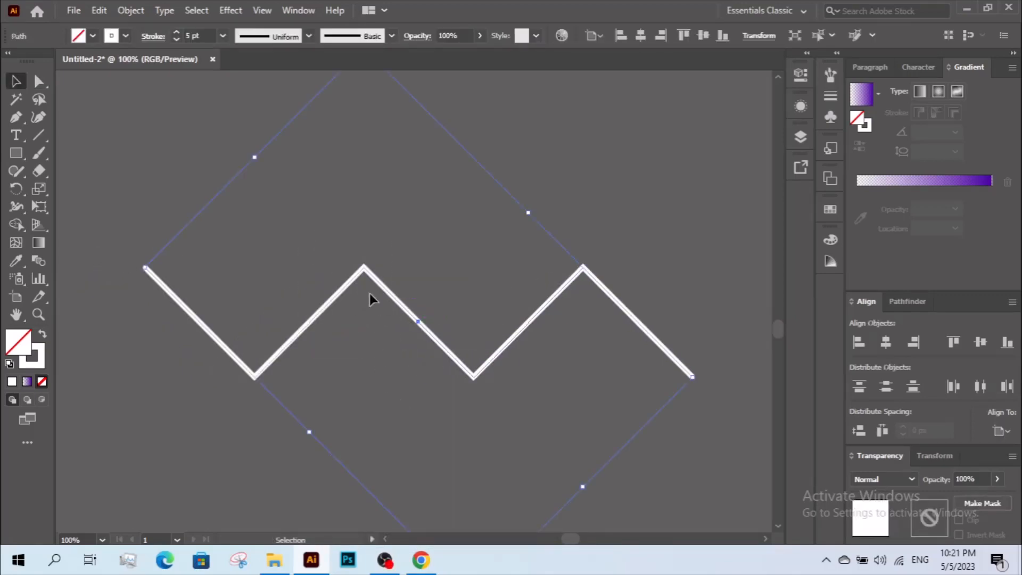
# Move the white zigzag onto the lower centre of the artboard and scale it proportionally to slightly over half its size.
pyautogui.scroll(-3, 308, 270)
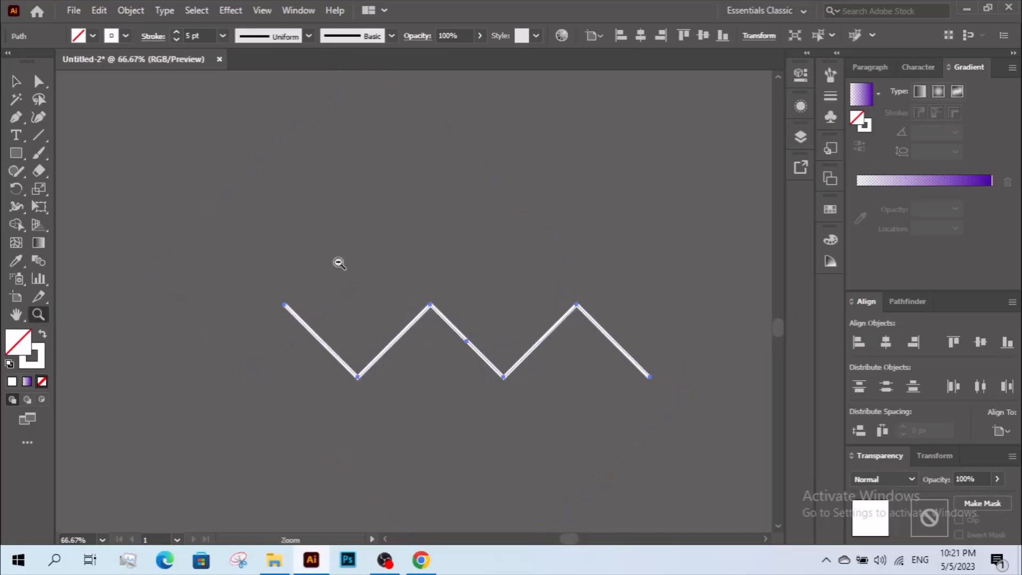
pyautogui.moveTo(485, 417); pyautogui.dragTo(577, 152)
pyautogui.moveTo(577, 152); pyautogui.dragTo(523, 248)
pyautogui.scroll(3, 532, 263)
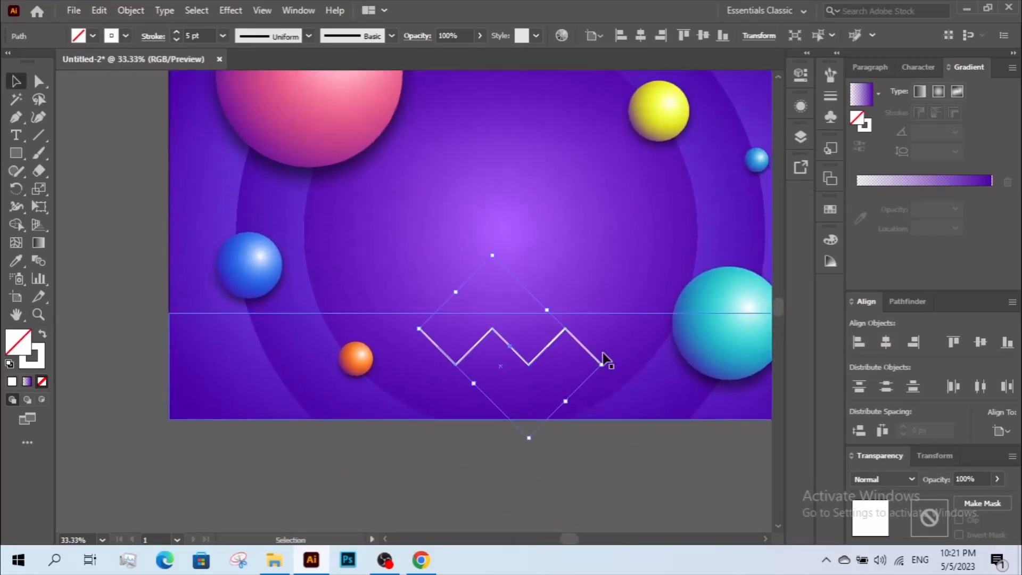
pyautogui.moveTo(547, 310); pyautogui.dragTo(493, 351)
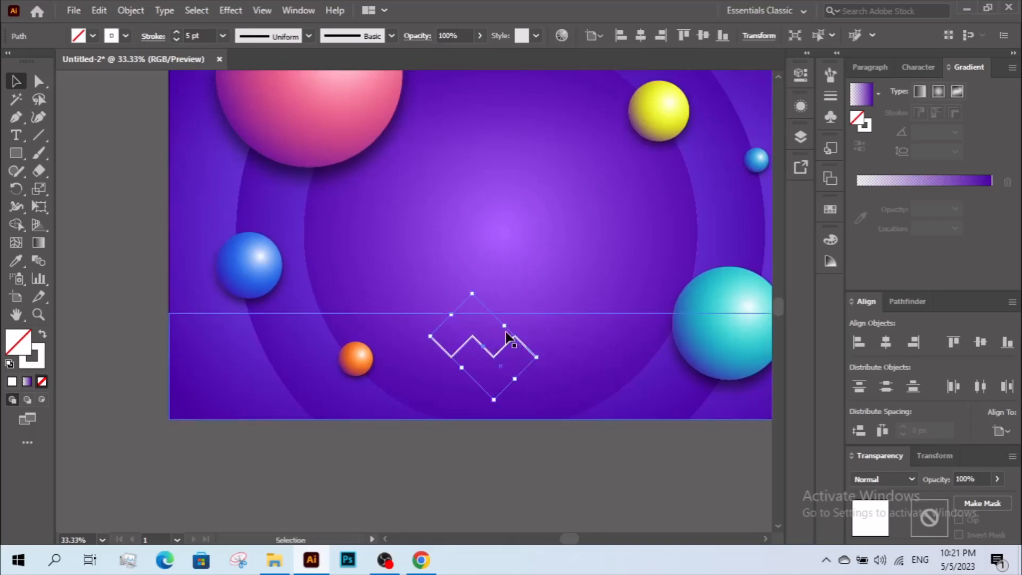
# Set the zigzag's blending mode to Screen and its opacity to 20%.
pyautogui.press('z')
pyautogui.moveTo(717, 479); pyautogui.dragTo(782, 468)
pyautogui.moveTo(680, 398); pyautogui.dragTo(629, 393)
pyautogui.press('v')
pyautogui.click(439, 346)
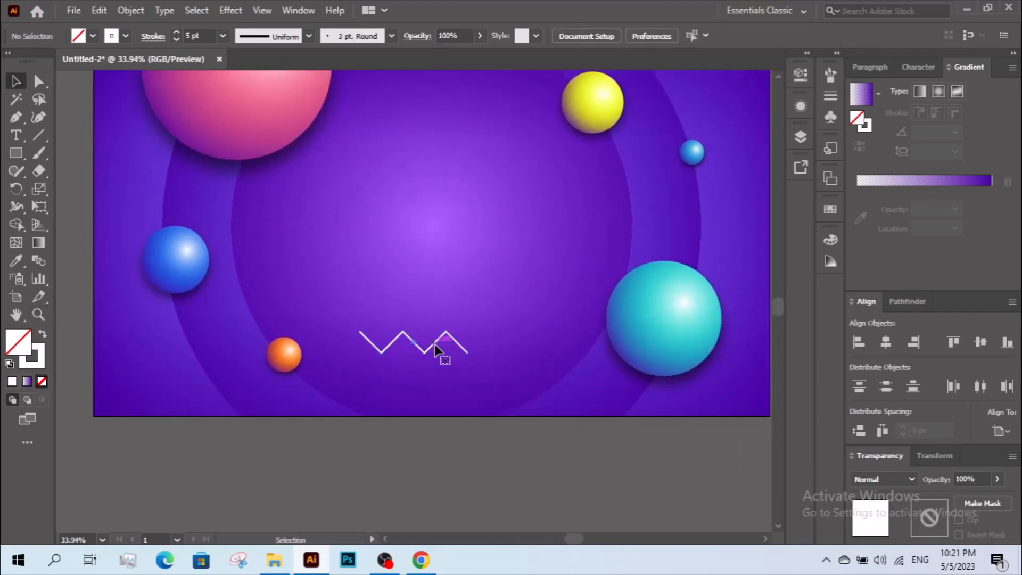
pyautogui.click(425, 352)
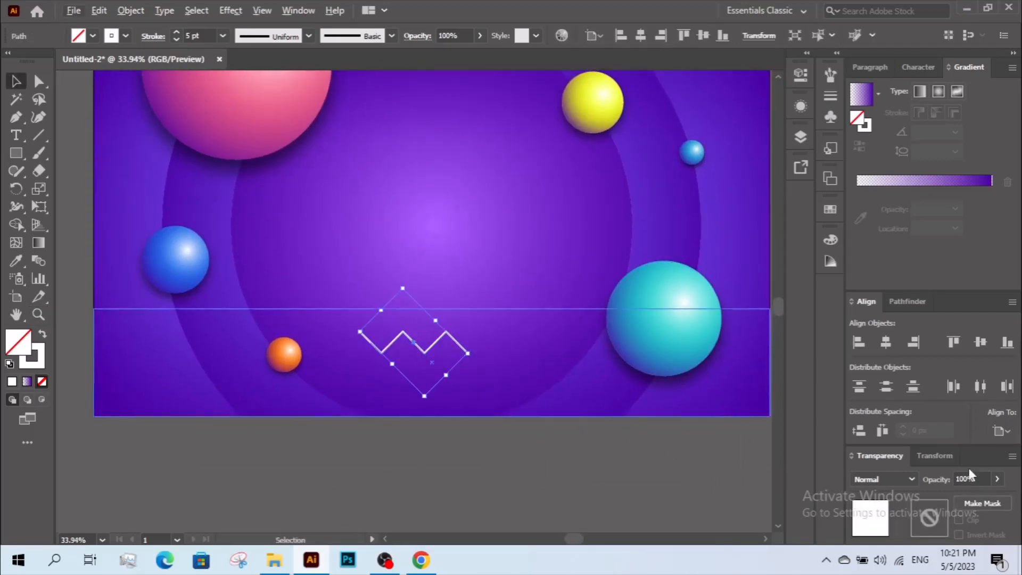
pyautogui.click(911, 478)
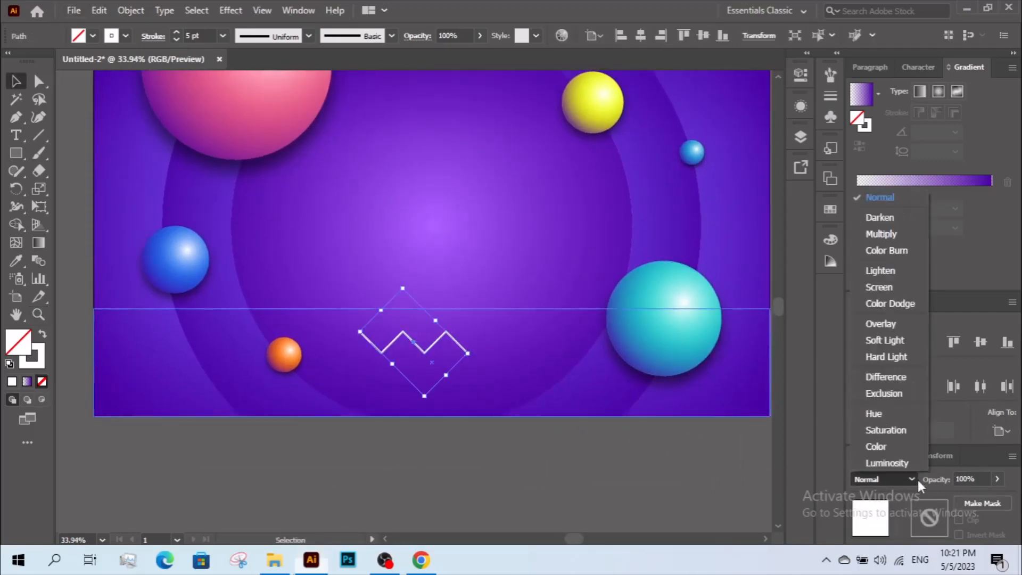
pyautogui.click(896, 292)
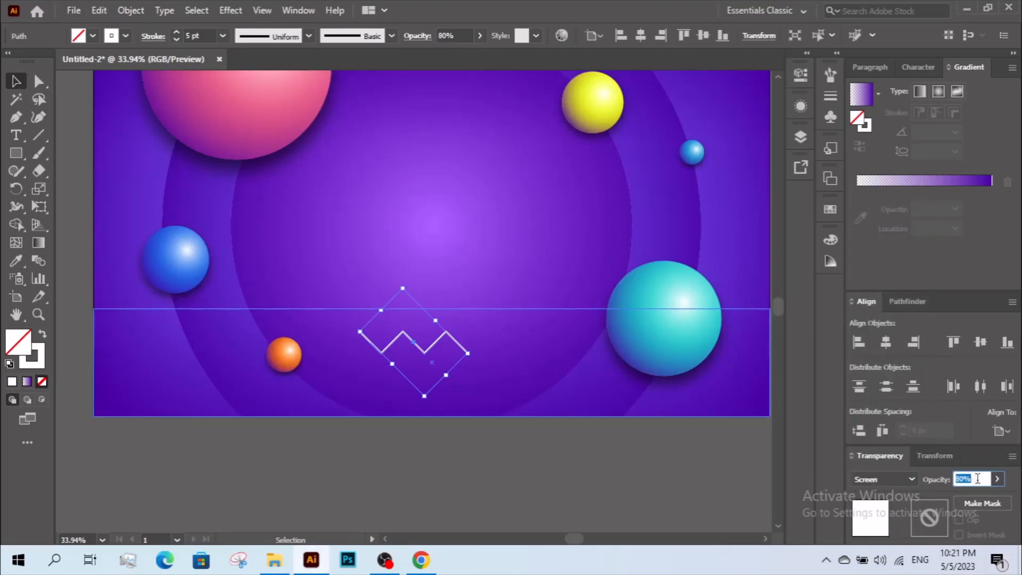
pyautogui.click(607, 450)
pyautogui.click(432, 350)
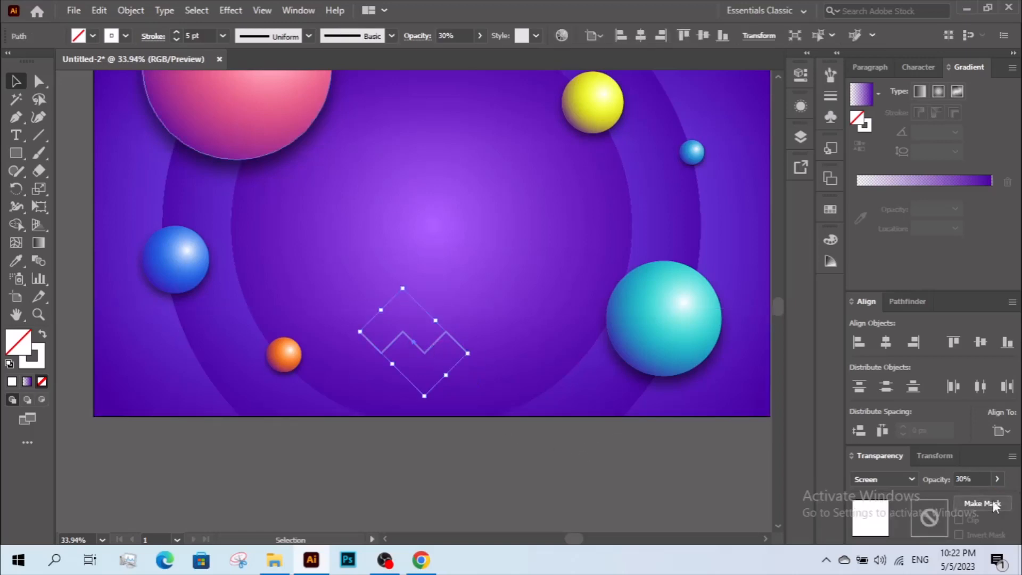
pyautogui.click(608, 439)
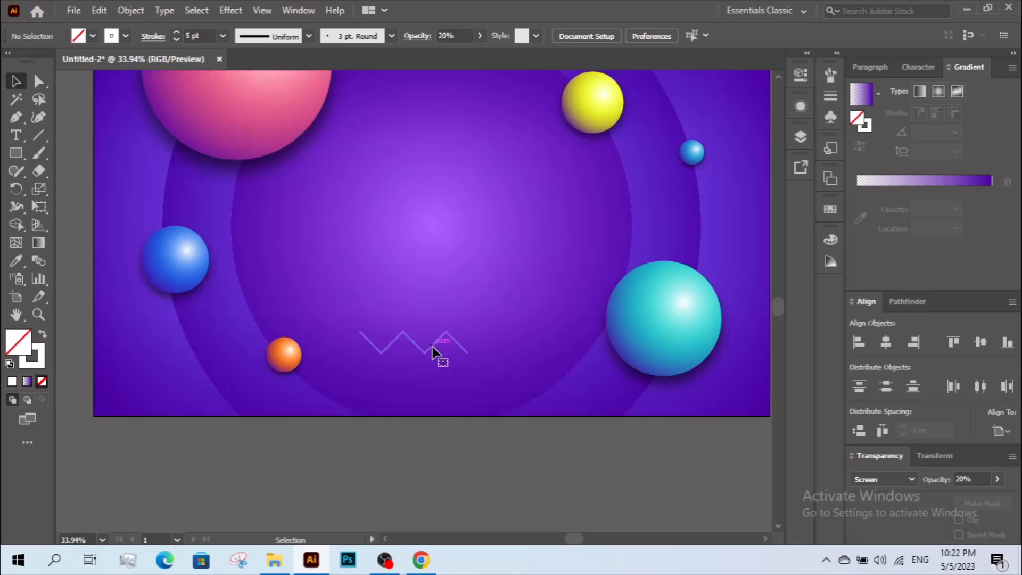
# Shrink the zigzag slightly and place a copy of it between the original and the teal ball, a little lower.
pyautogui.click(464, 347)
pyautogui.moveTo(438, 333); pyautogui.dragTo(535, 379)
pyautogui.click(460, 445)
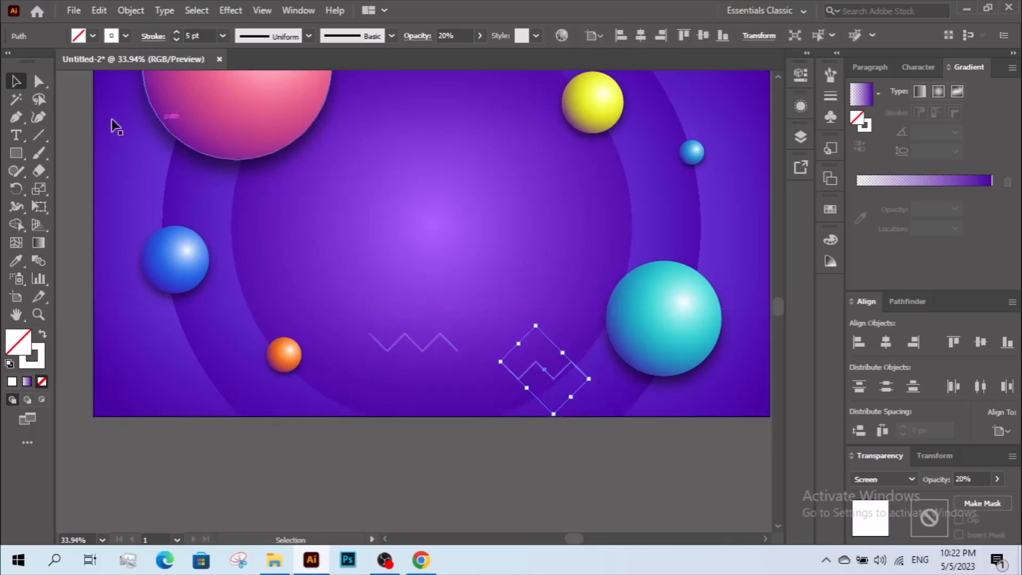
# Delete the copied zigzag's leading anchor points to leave a single peak, and shift that peak slightly away from the teal ball.
pyautogui.click(38, 81)
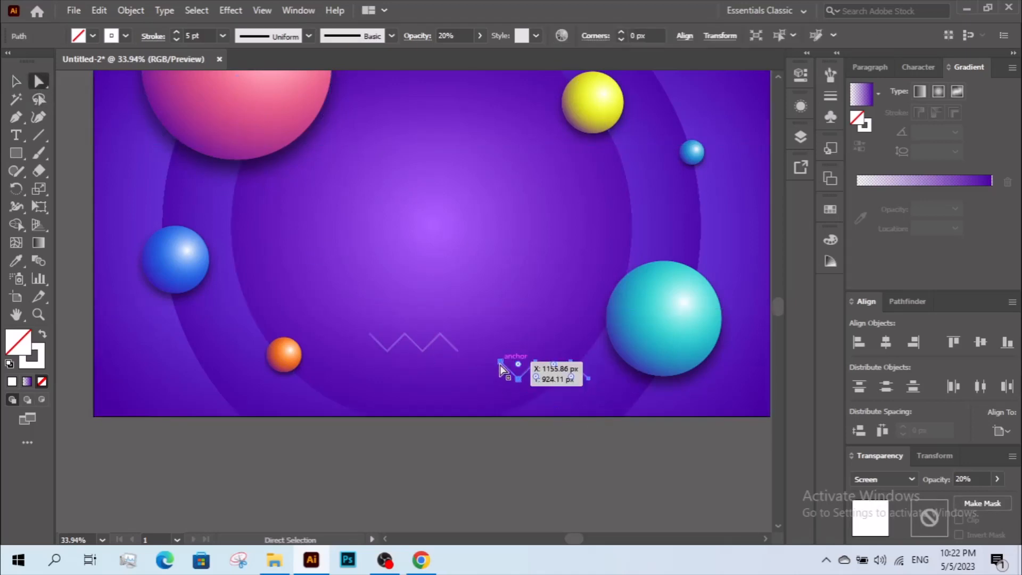
pyautogui.click(500, 362)
pyautogui.keyDown('shift'); pyautogui.click(518, 379); pyautogui.keyUp('shift')
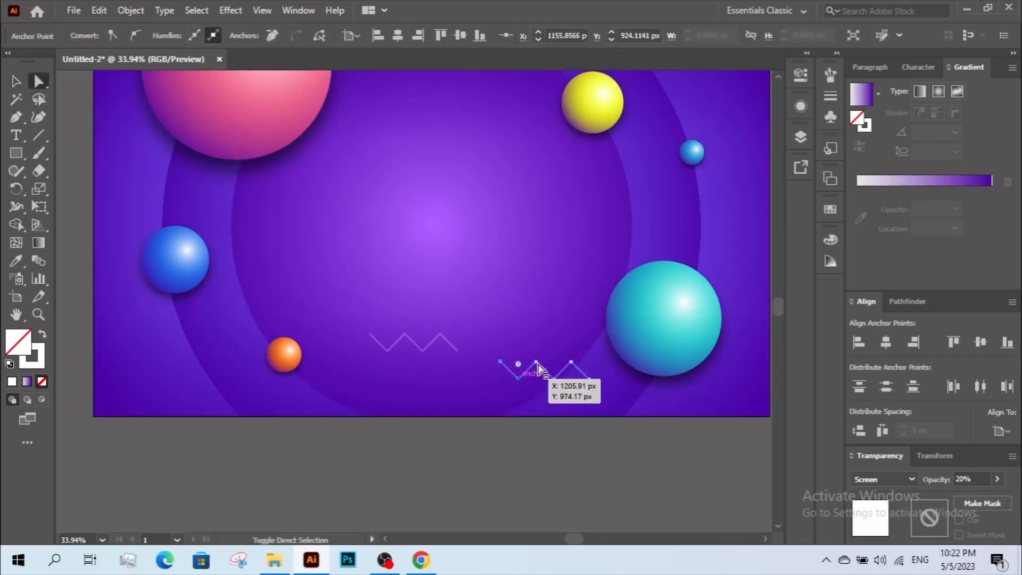
pyautogui.press('Delete')
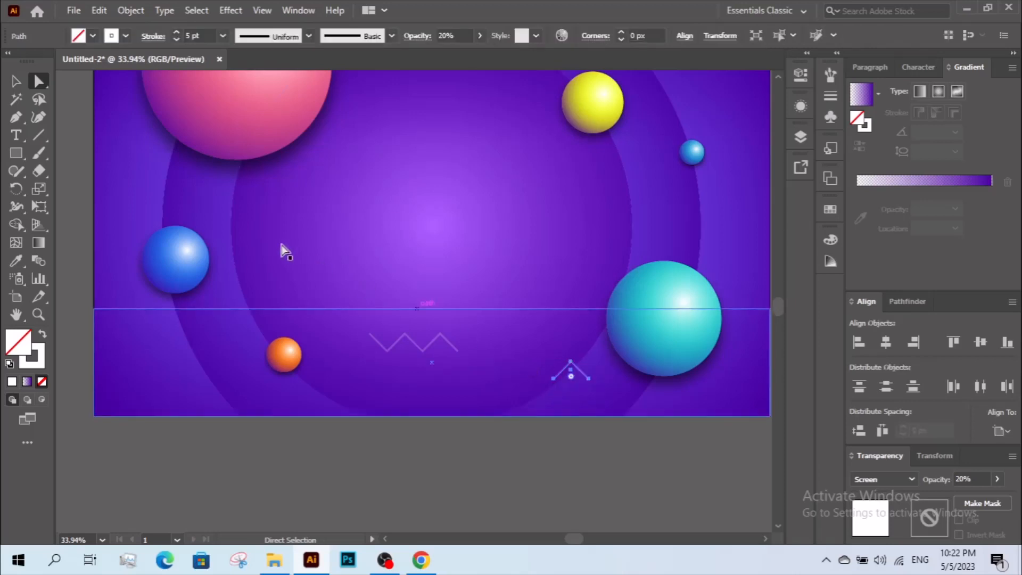
pyautogui.click(20, 83)
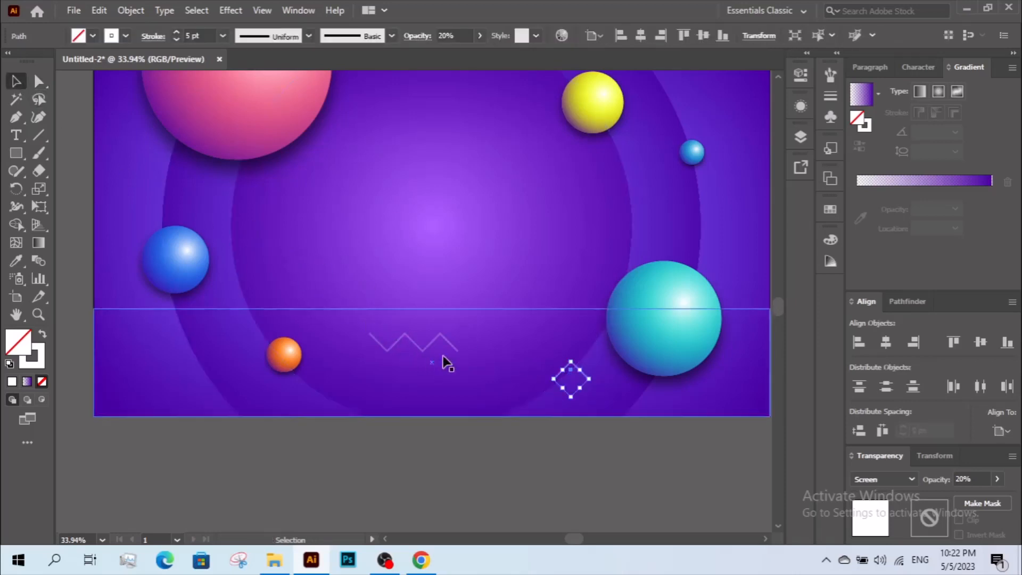
pyautogui.moveTo(559, 381); pyautogui.dragTo(542, 381)
pyautogui.click(564, 463)
# Duplicate the single peak beside the large pink ball near the artboard's upper edge, and extend it with a rising Pen tool segment.
pyautogui.scroll(2, 564, 463)
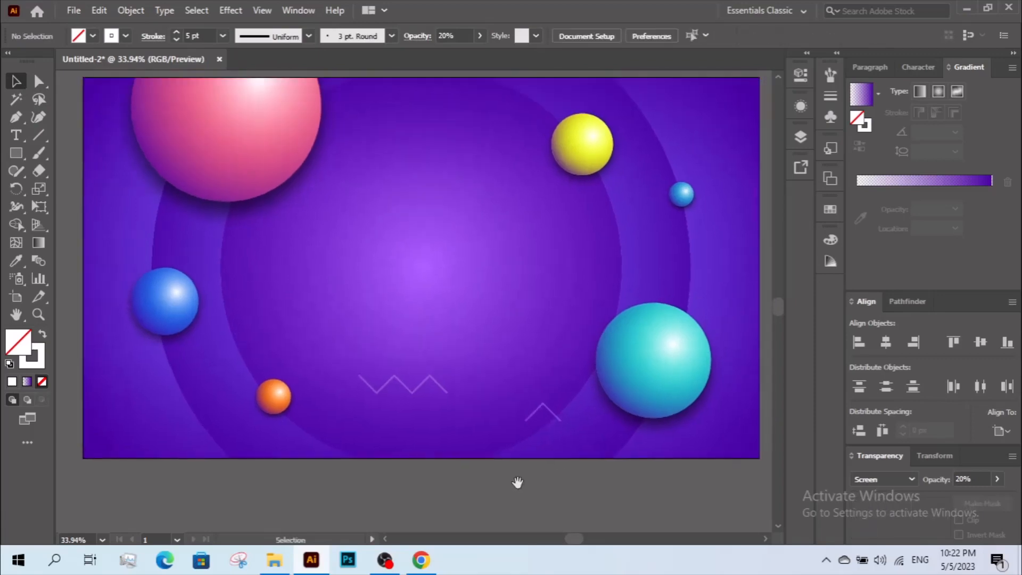
pyautogui.click(406, 389)
pyautogui.moveTo(543, 409); pyautogui.dragTo(368, 110)
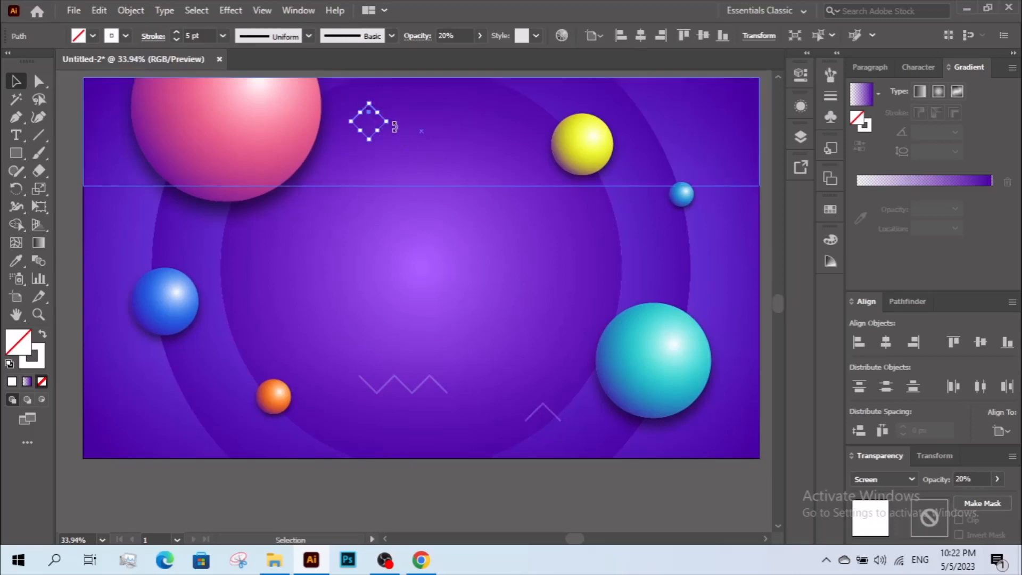
pyautogui.click(383, 121)
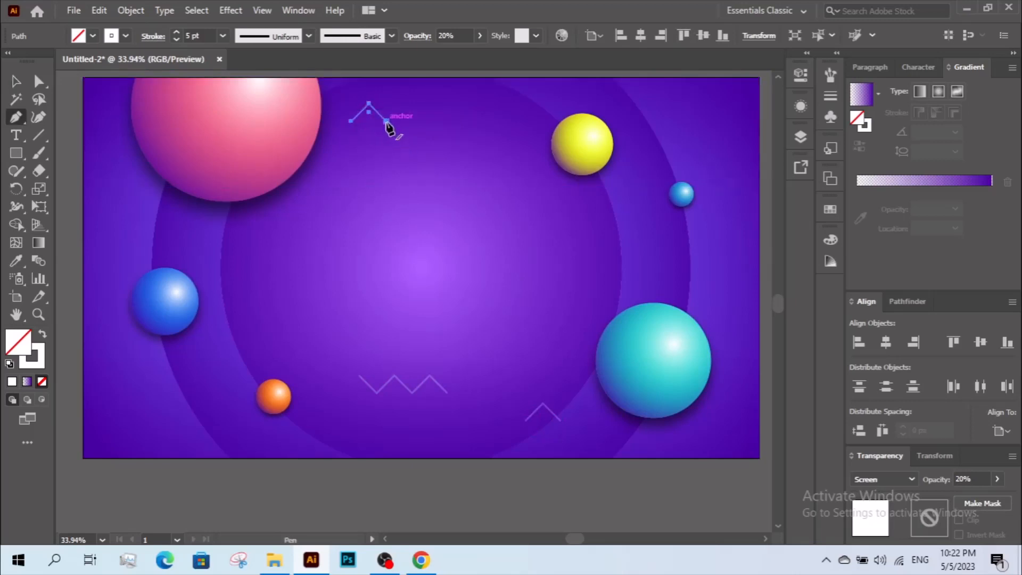
pyautogui.click(403, 103)
# Adjust the end anchor point of the extended line so its last segment lines up with the neighbouring peak.
pyautogui.press('z')
pyautogui.moveTo(406, 123); pyautogui.dragTo(437, 136)
pyautogui.press('a')
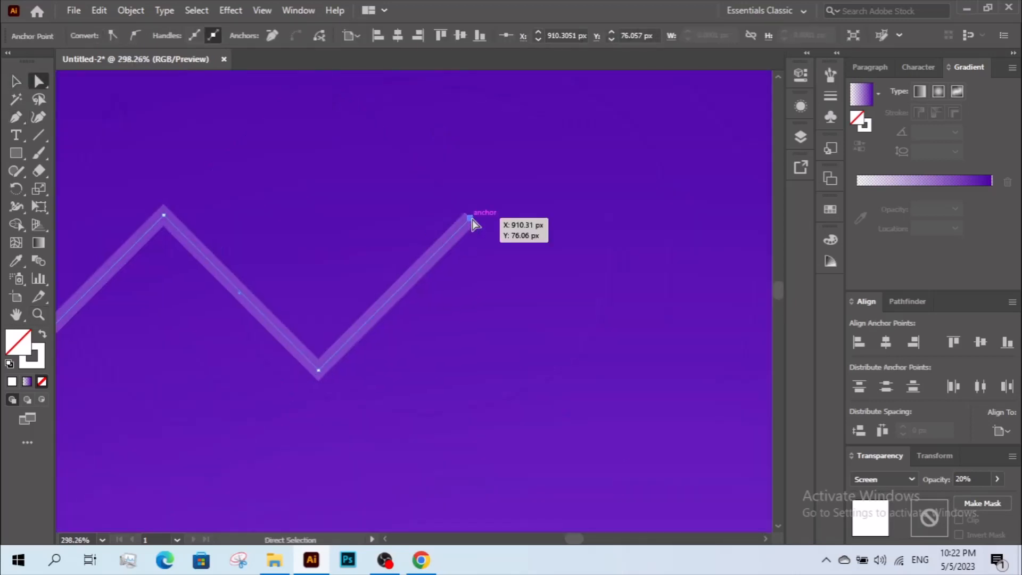
pyautogui.click(472, 219)
pyautogui.press('z')
pyautogui.keyDown('alt'); pyautogui.click(500, 256); pyautogui.keyUp('alt')
pyautogui.keyDown('alt'); pyautogui.click(500, 256); pyautogui.keyUp('alt')
pyautogui.moveTo(227, 331); pyautogui.dragTo(336, 395)
pyautogui.press('a')
pyautogui.moveTo(404, 292); pyautogui.dragTo(408, 290)
# Duplicate the bottom zigzag above the blue ball beside the artboard's edge, and delete the copy's last end anchor point.
pyautogui.press('z')
pyautogui.scroll(-7, 342, 372)
pyautogui.moveTo(342, 383); pyautogui.dragTo(418, 146)
pyautogui.scroll(-1, 418, 146)
pyautogui.press('v')
pyautogui.click(525, 316)
pyautogui.moveTo(388, 398); pyautogui.dragTo(149, 256)
pyautogui.moveTo(160, 263); pyautogui.dragTo(269, 265)
pyautogui.press('a')
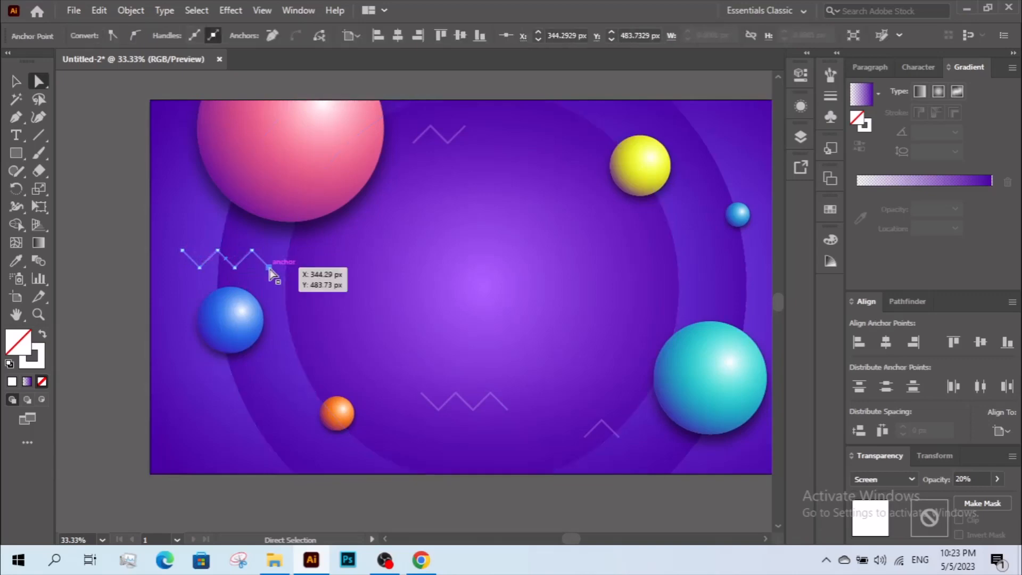
# Duplicate the bottom zigzag above the teal ball and delete the copy's two end anchor points to shorten it to three segments.
pyautogui.press('v')
pyautogui.moveTo(451, 404); pyautogui.dragTo(695, 271)
pyautogui.moveTo(686, 272); pyautogui.dragTo(486, 276)
pyautogui.press('a')
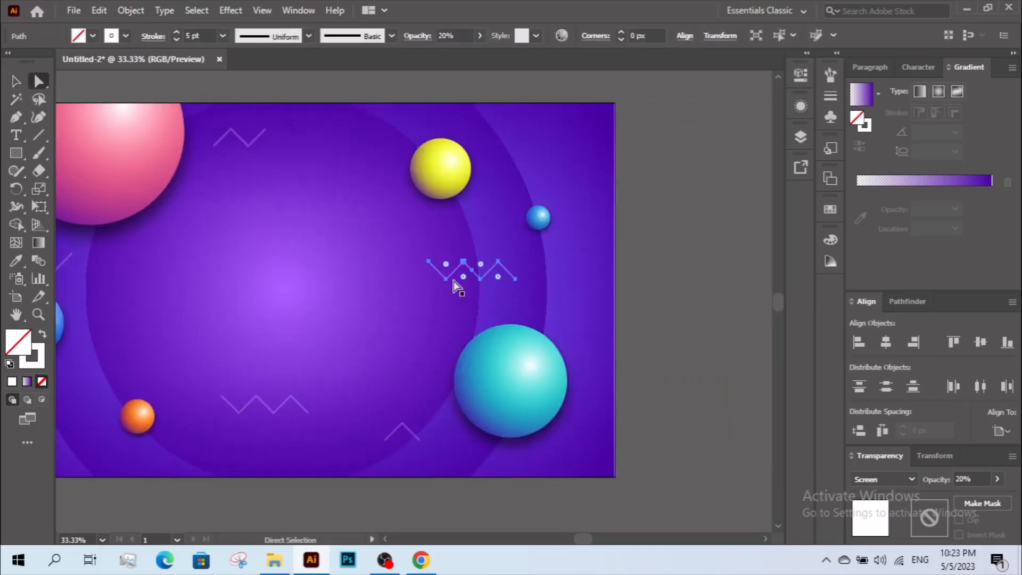
pyautogui.click(428, 262)
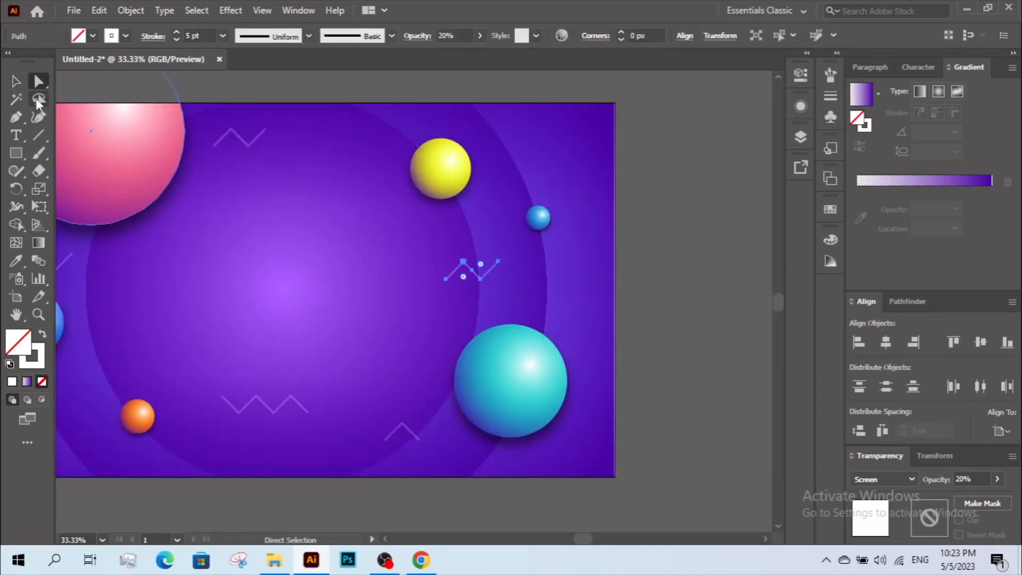
pyautogui.click(429, 262)
pyautogui.press('Delete')
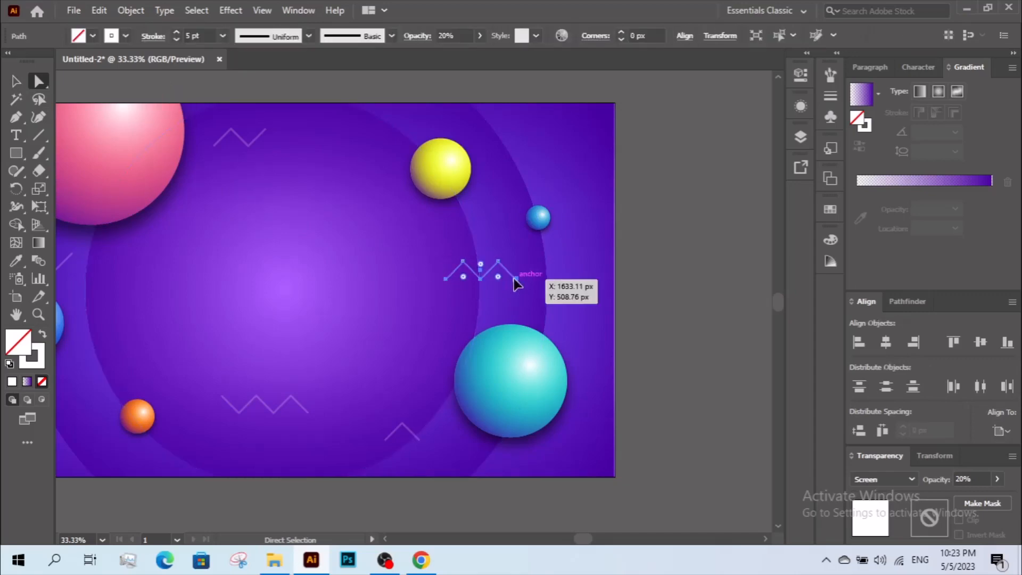
pyautogui.click(516, 280)
pyautogui.press('Delete')
# Delete the end anchor point of the line beside the pink ball and rotate the remaining peak upside down into a V.
pyautogui.click(265, 130)
pyautogui.press('Delete')
pyautogui.moveTo(297, 211); pyautogui.dragTo(456, 182)
pyautogui.press('v')
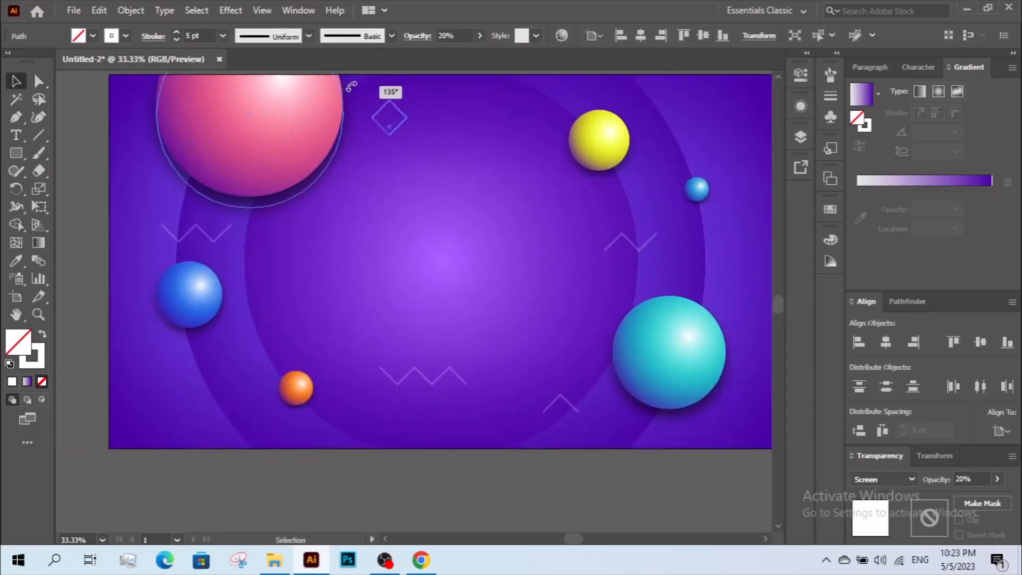
pyautogui.moveTo(395, 129); pyautogui.dragTo(397, 126)
# Reposition the single peak, the V and the three zigzags slightly to balance their placement among the balls.
pyautogui.moveTo(571, 404); pyautogui.dragTo(578, 409)
pyautogui.moveTo(630, 241)
pyautogui.mouseDown()
pyautogui.moveTo(635, 229)
pyautogui.moveTo(644, 250)
pyautogui.mouseUp()
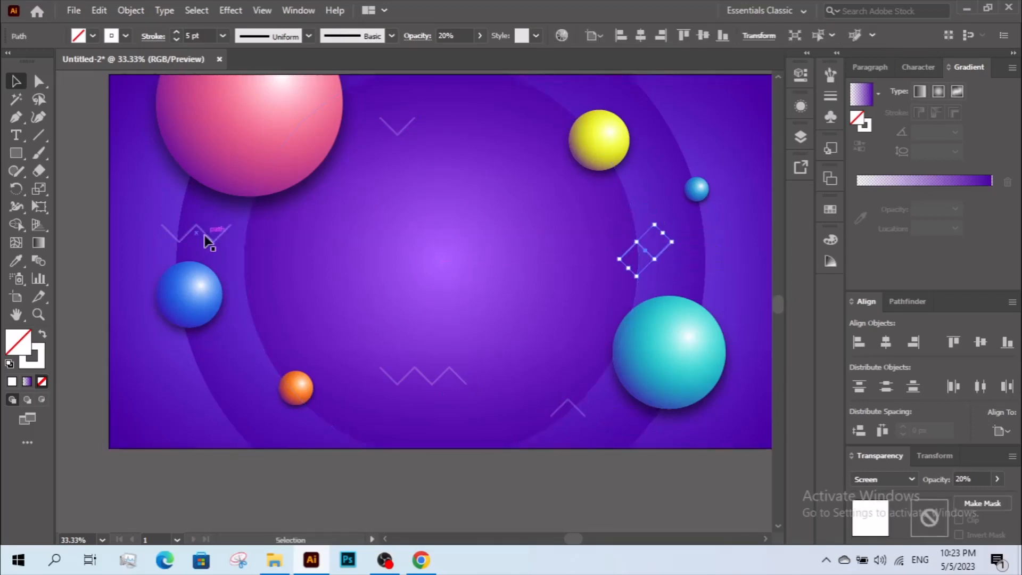
pyautogui.moveTo(205, 233); pyautogui.dragTo(183, 225)
pyautogui.moveTo(392, 130); pyautogui.dragTo(385, 122)
pyautogui.click(458, 380)
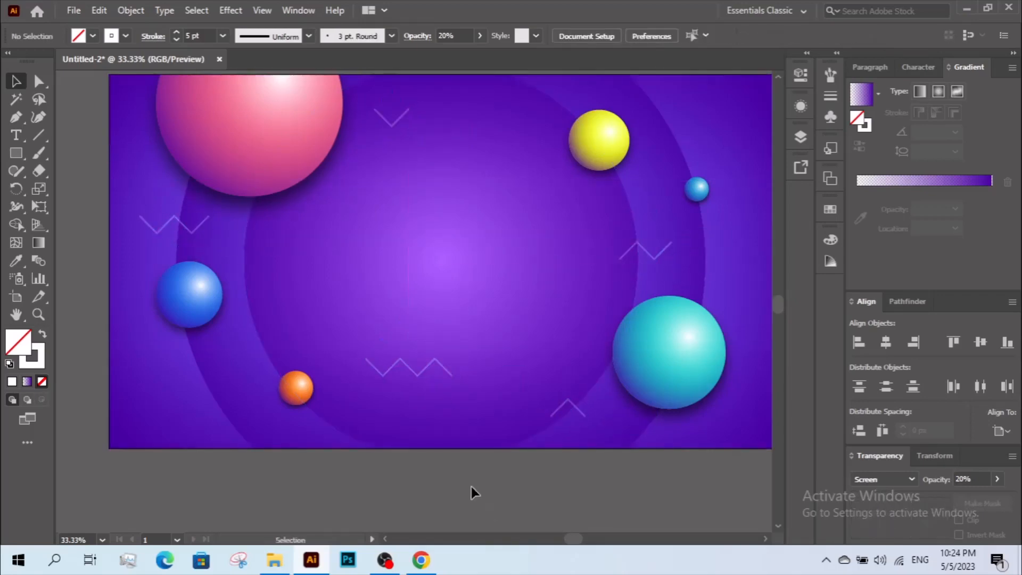